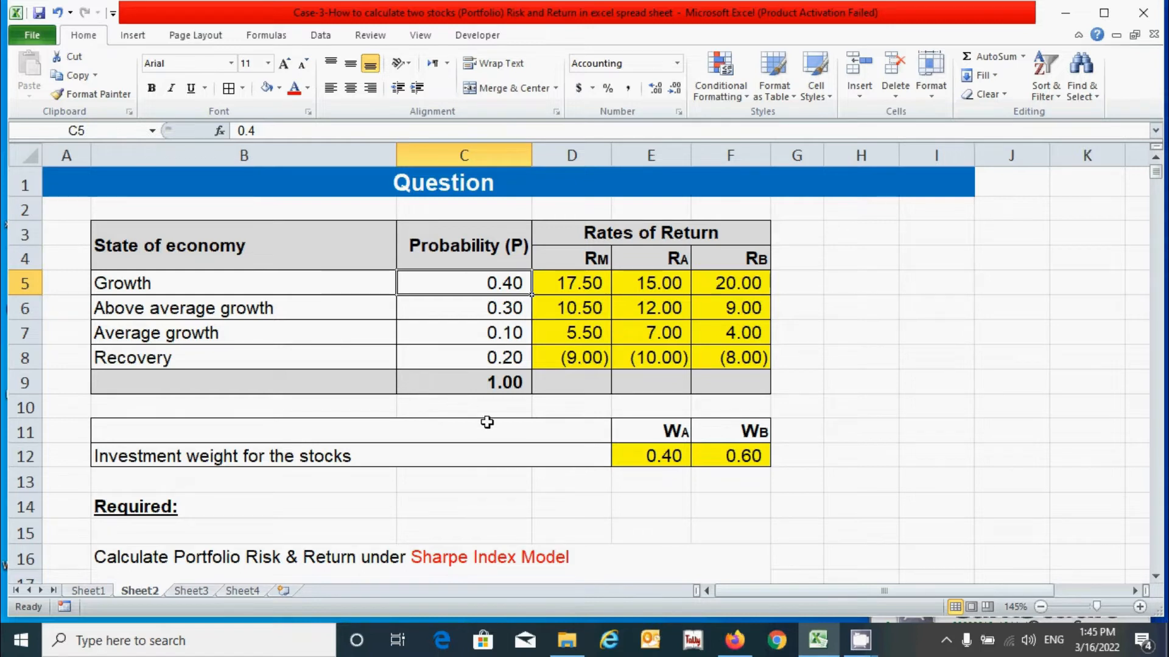
- Review the stock weights on the question sheet, and look through the solution steps on Sheet3 down to the decision board
left_click(653, 488)
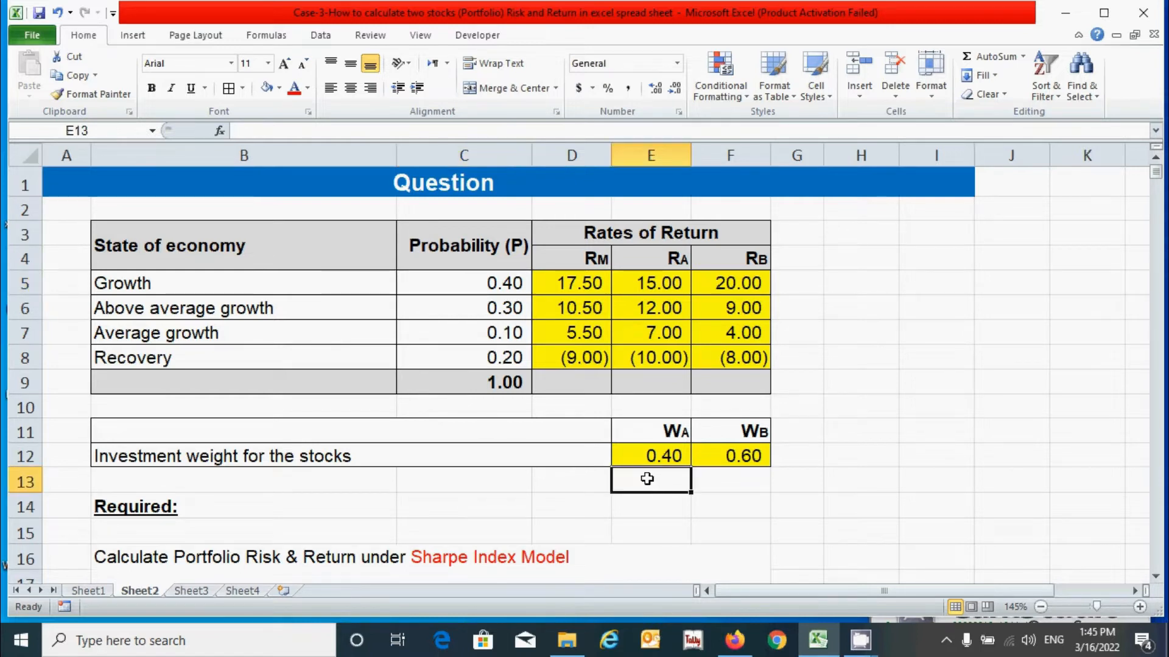
left_click(674, 455)
left_click(760, 456)
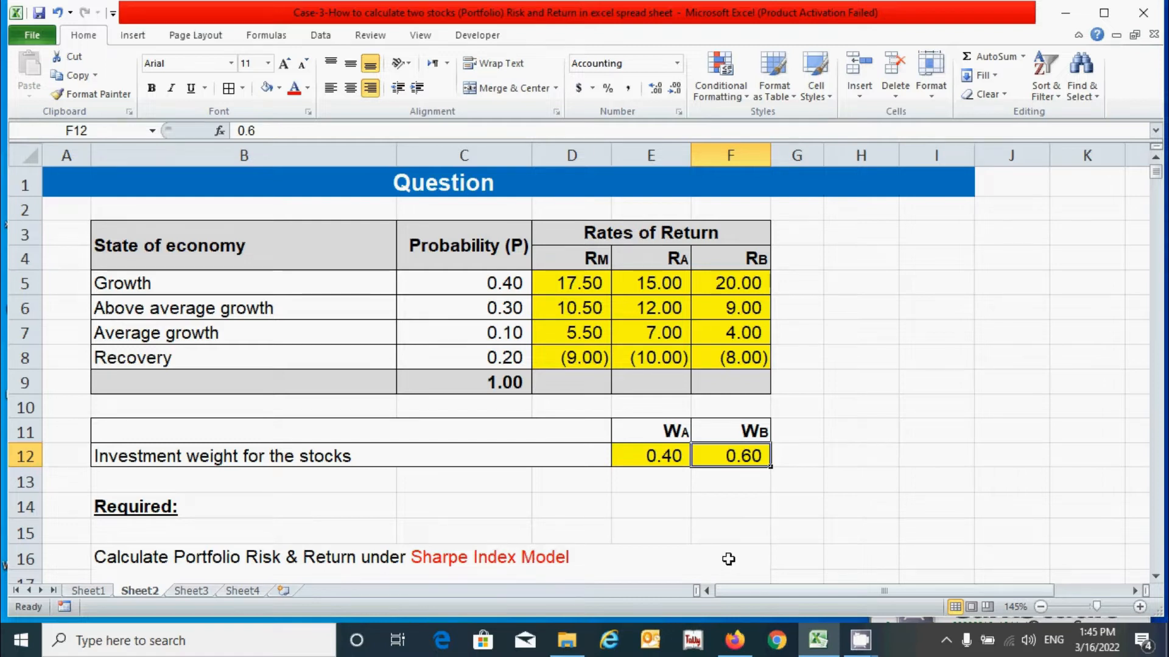
key("ctrl+Page_Down")
left_click(850, 438)
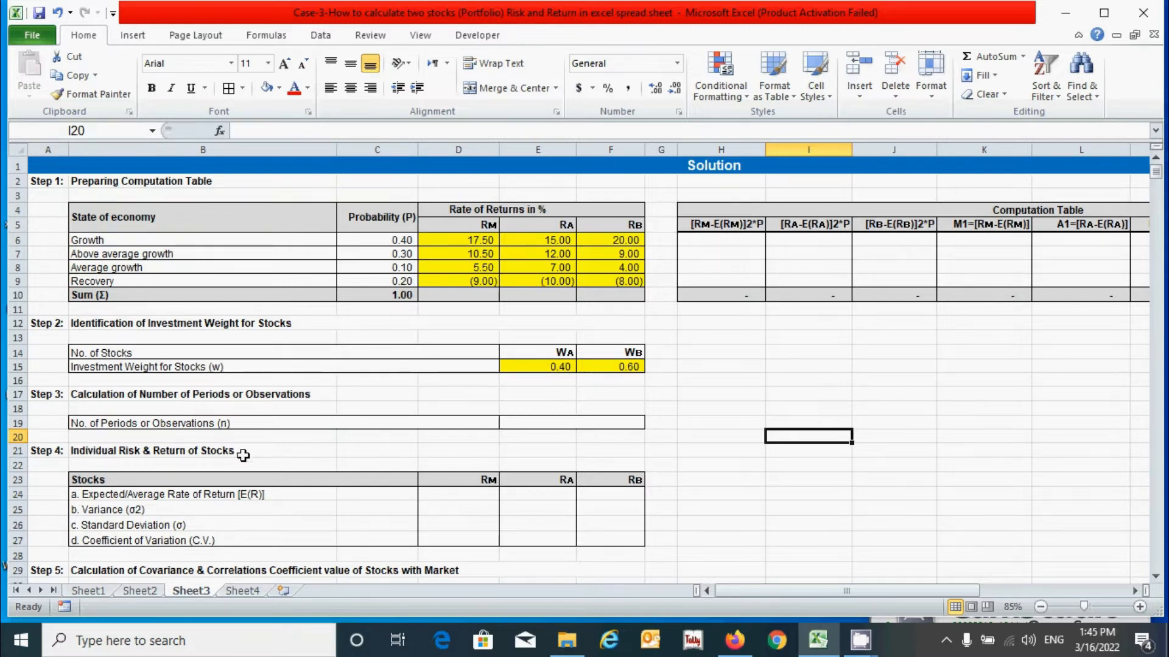
scroll(858, 453, "down", 5)
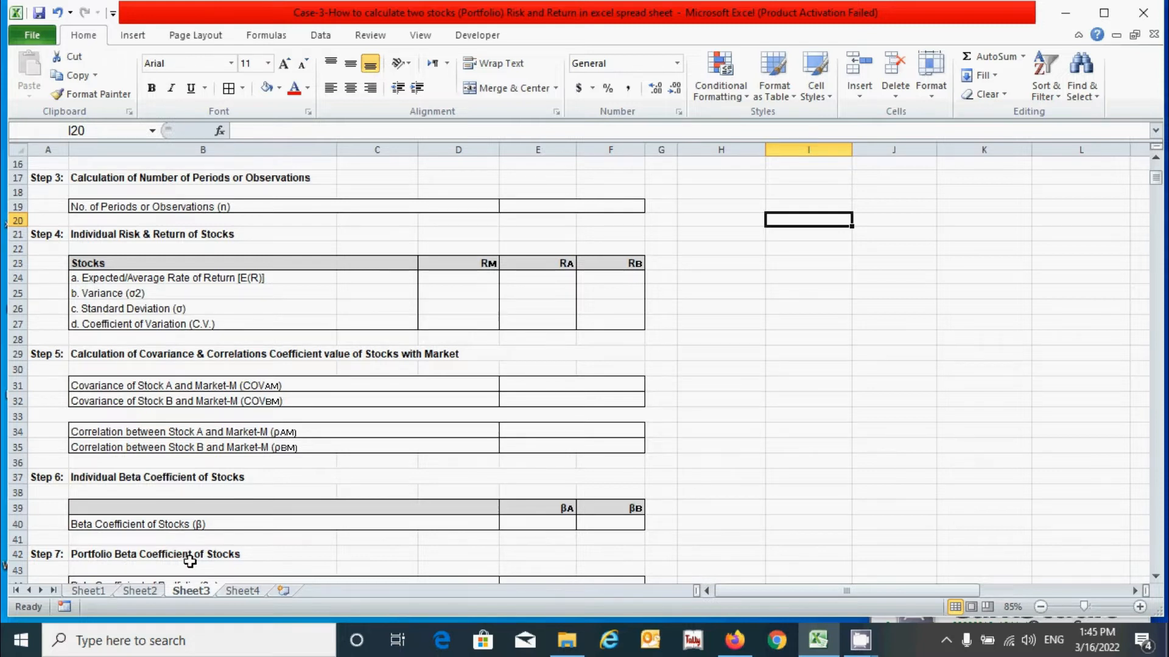
scroll(433, 345, "down", 6)
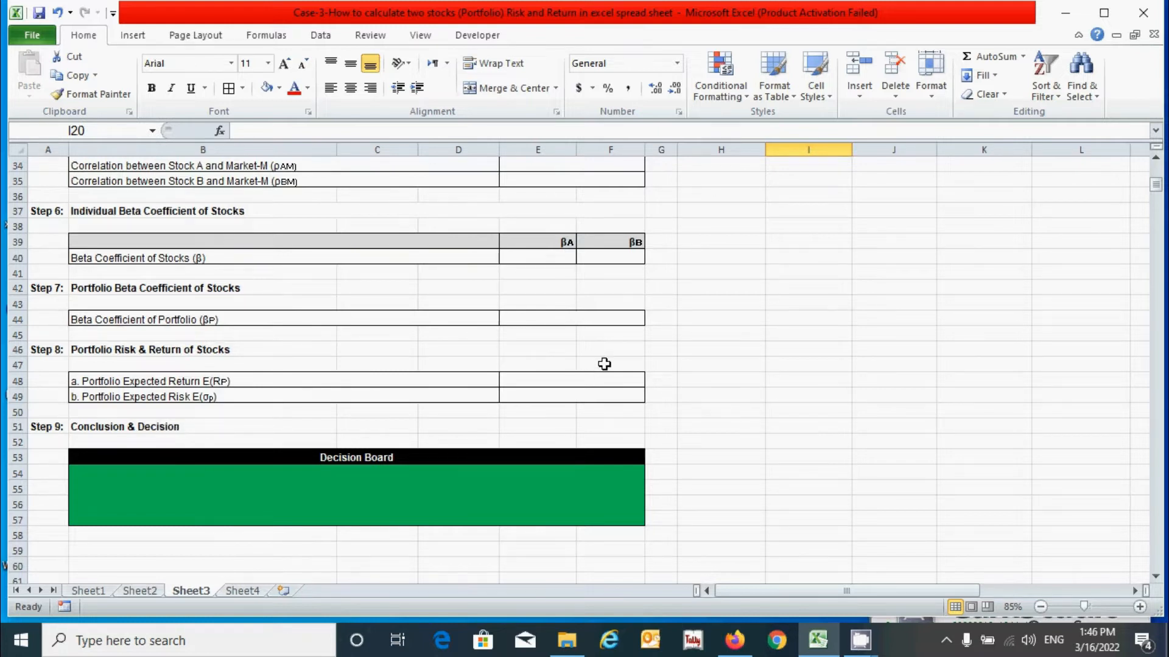
scroll(621, 369, "up", 11)
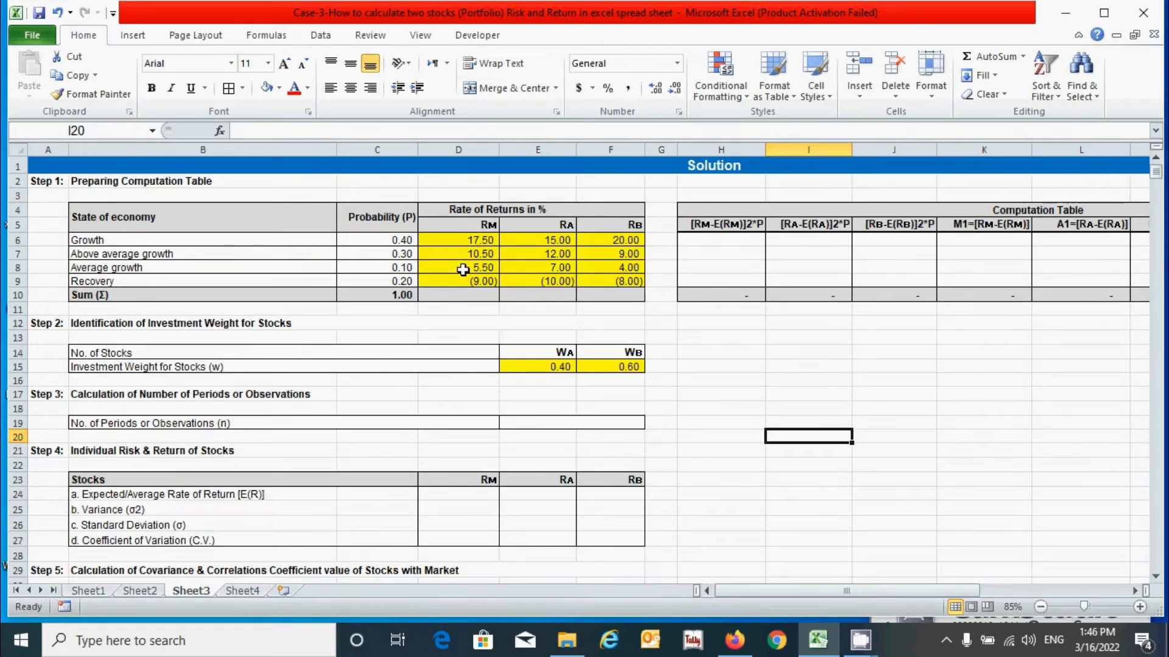
- Examine the state-of-economy table, the investment weight table and the first computation table heading on Sheet3
left_click(231, 219)
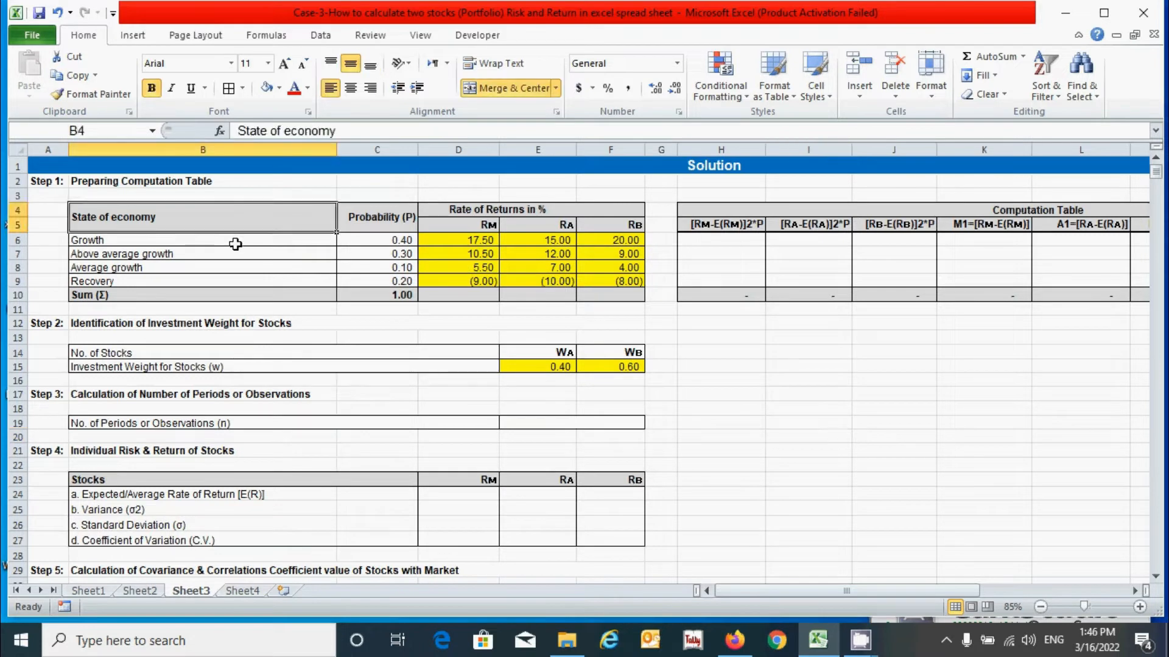
left_click_drag(235, 242, 384, 282)
left_click_drag(306, 351, 360, 368)
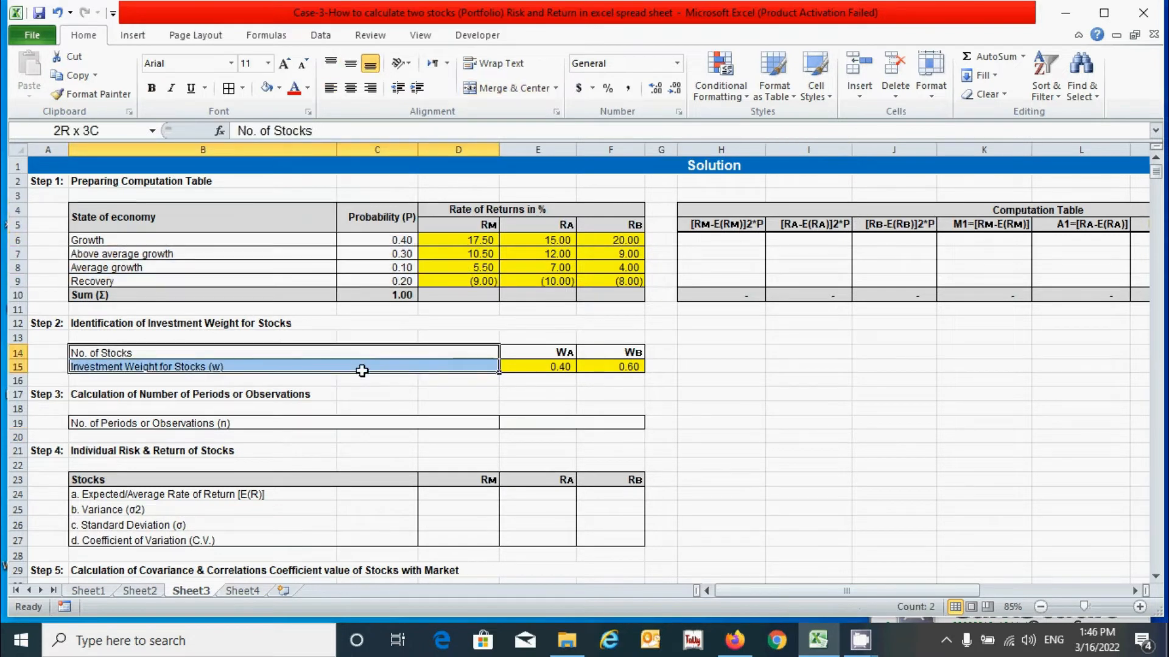
left_click(727, 351)
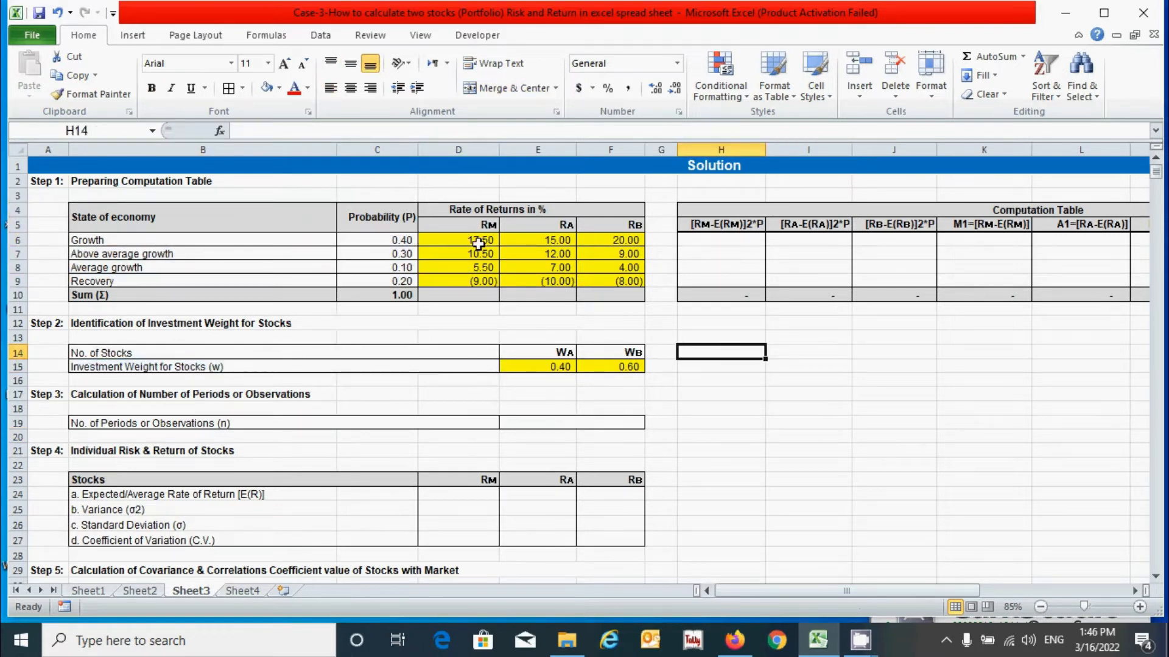
left_click(699, 244)
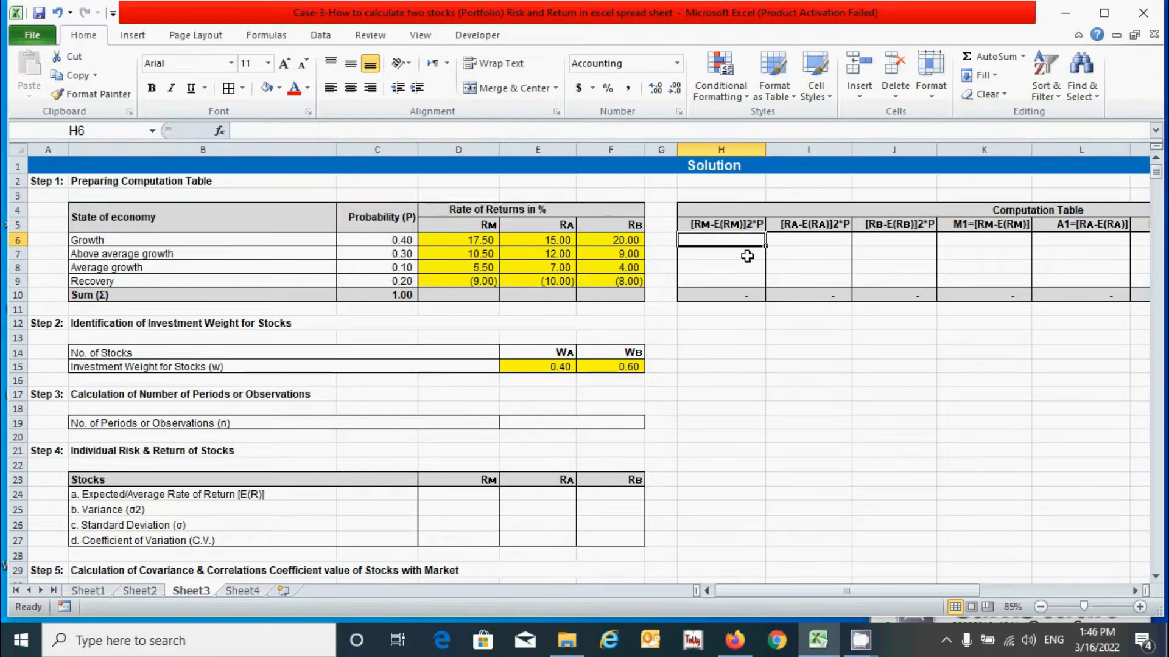
left_click(747, 225)
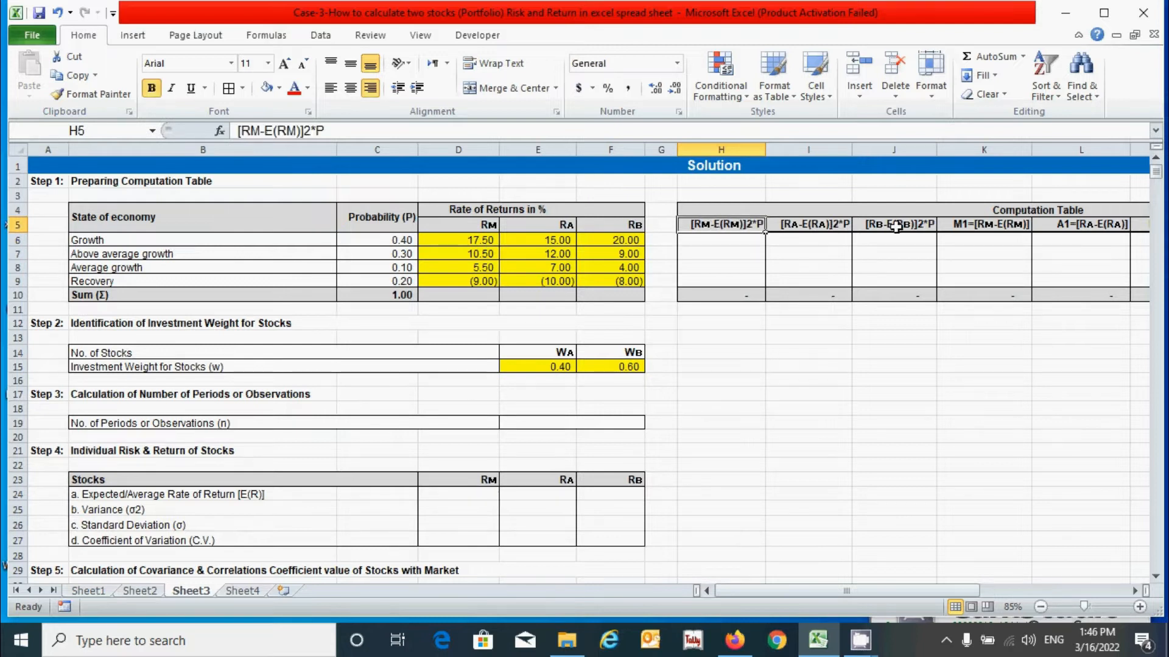
- Enter the market's weighted squared deviation in H6 as =(D6-$D$24)^2*$C6
left_click(720, 244)
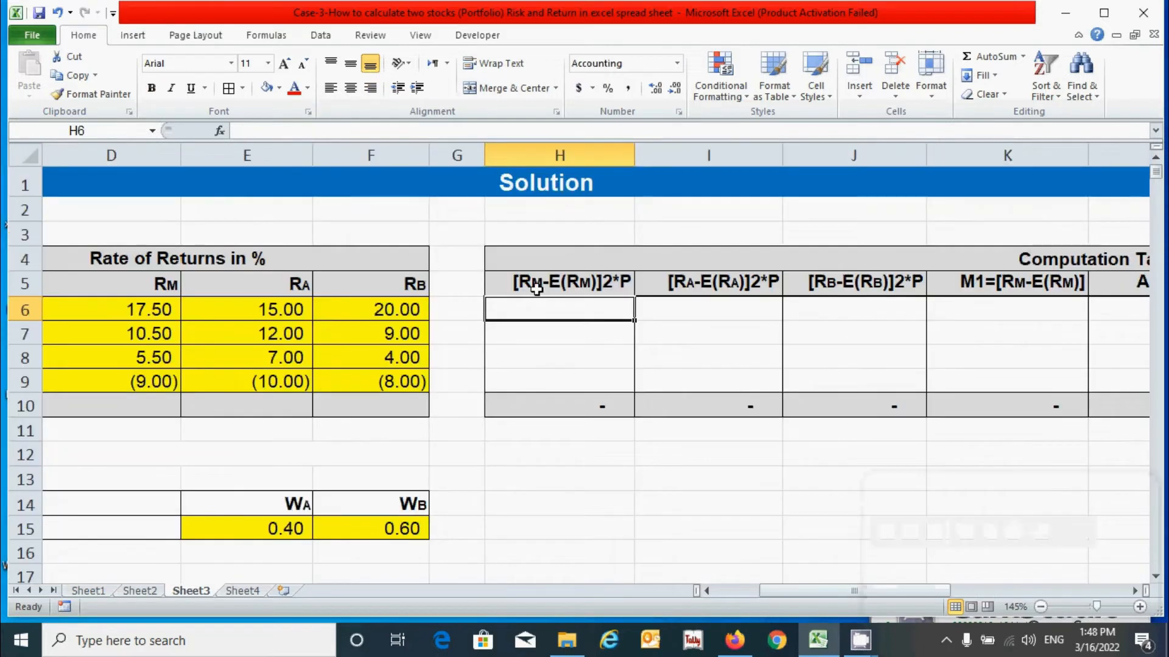
type("=(")
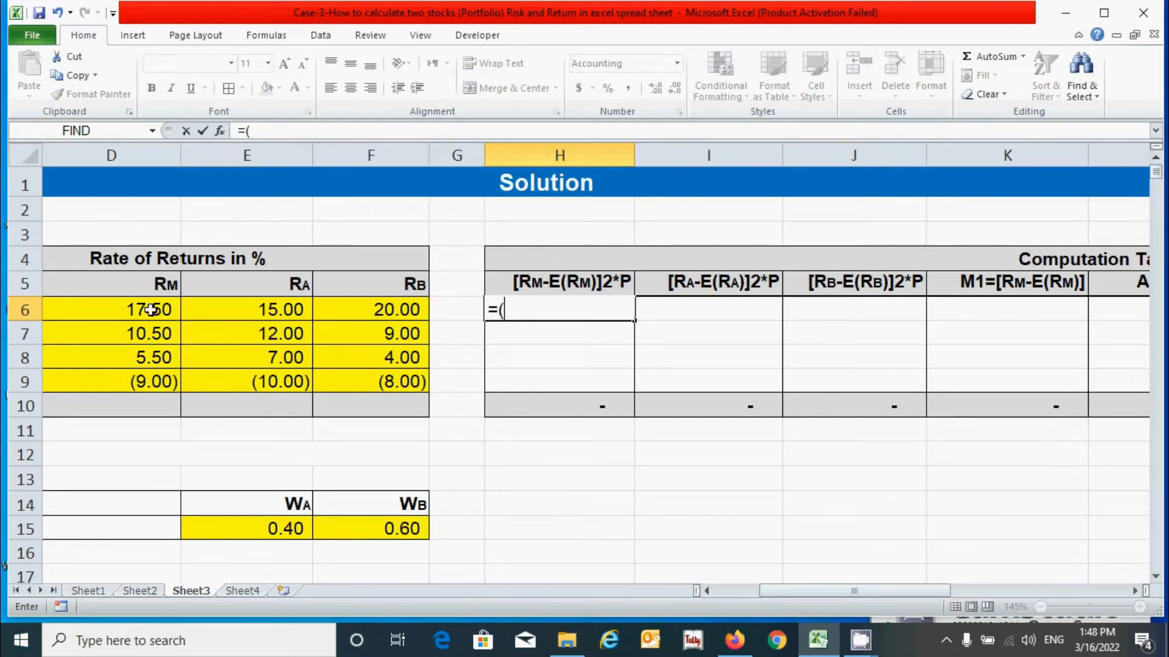
left_click(151, 307)
type("-")
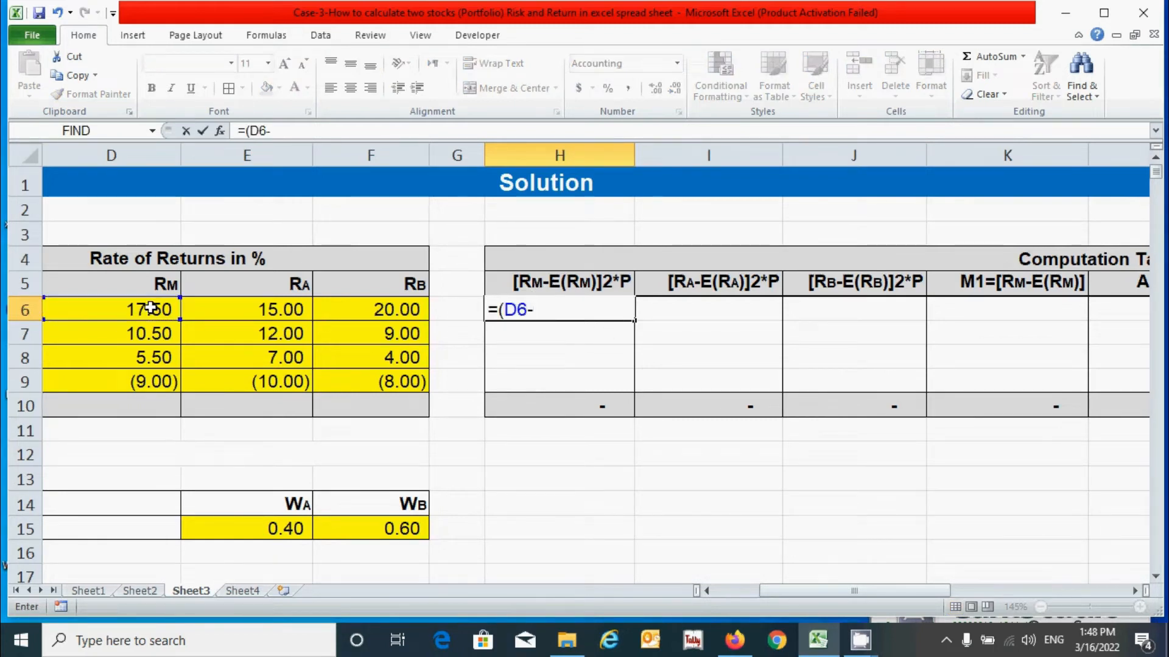
scroll(195, 359, "down", 3)
left_click(134, 522)
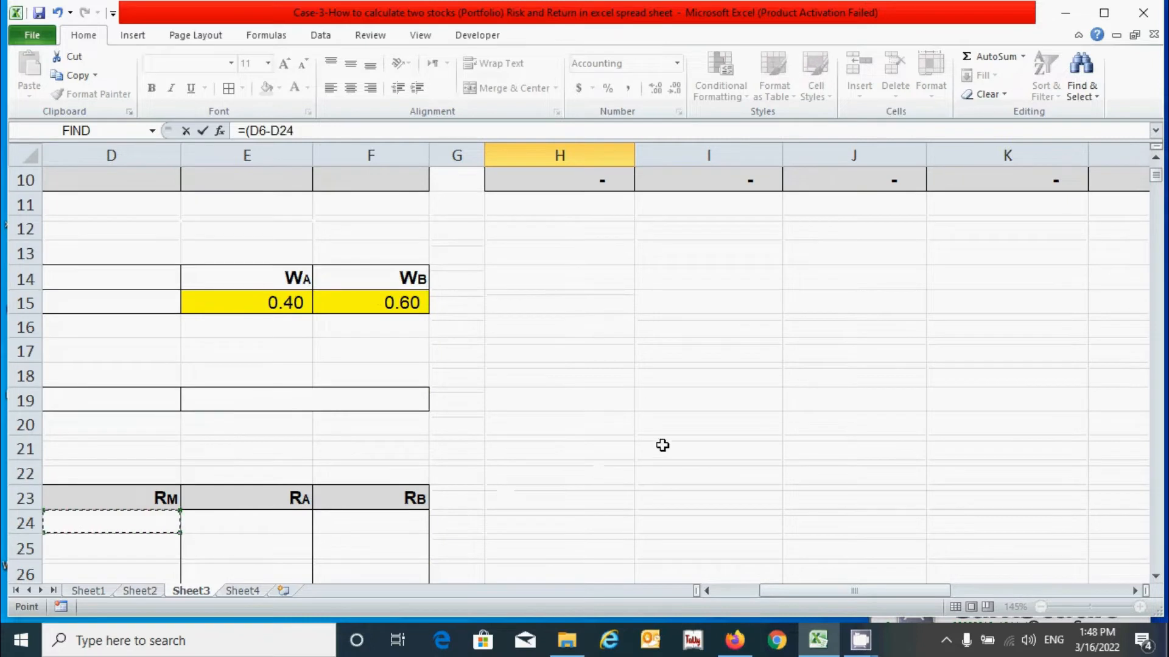
key("F4")
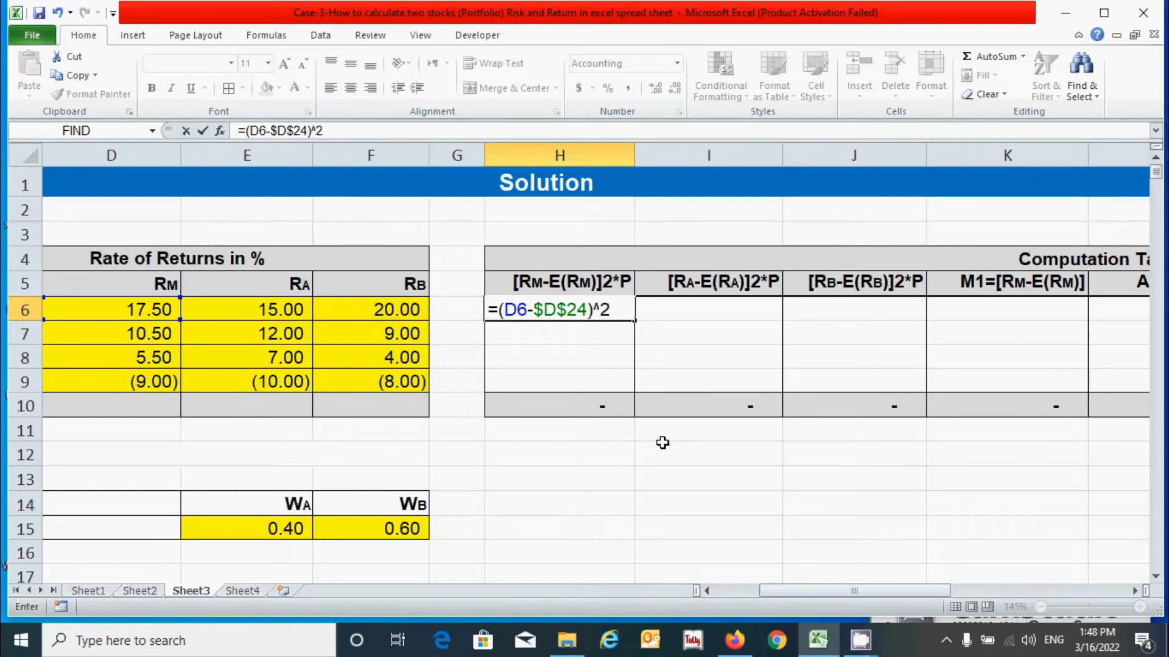
left_click_drag(784, 594, 739, 594)
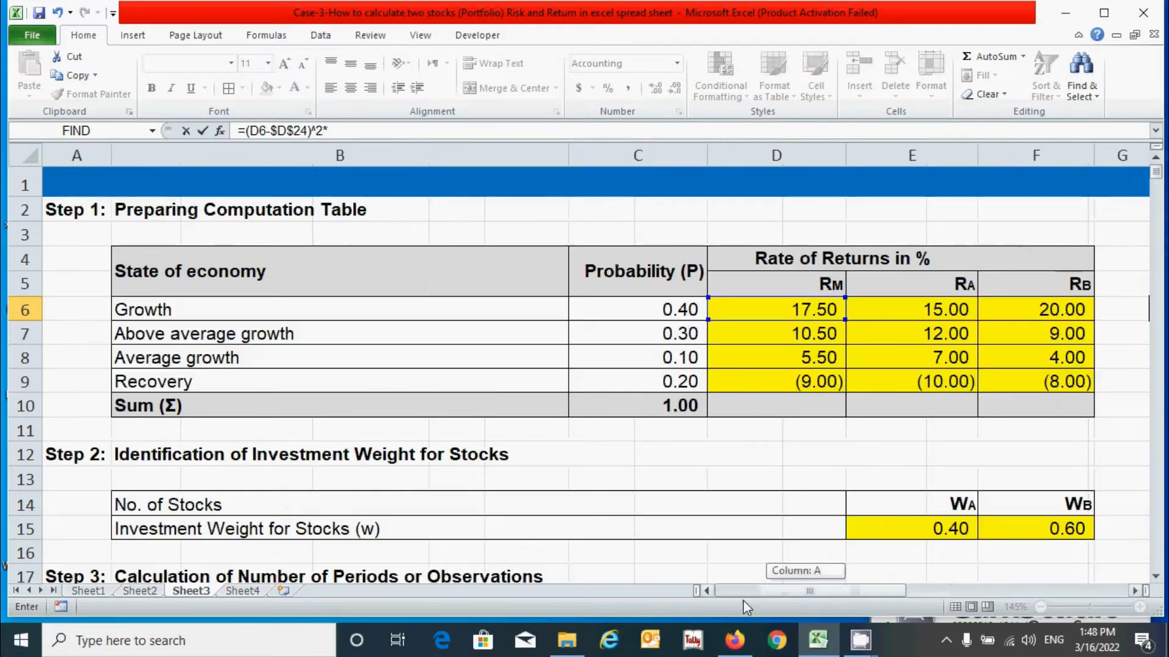
left_click(652, 309)
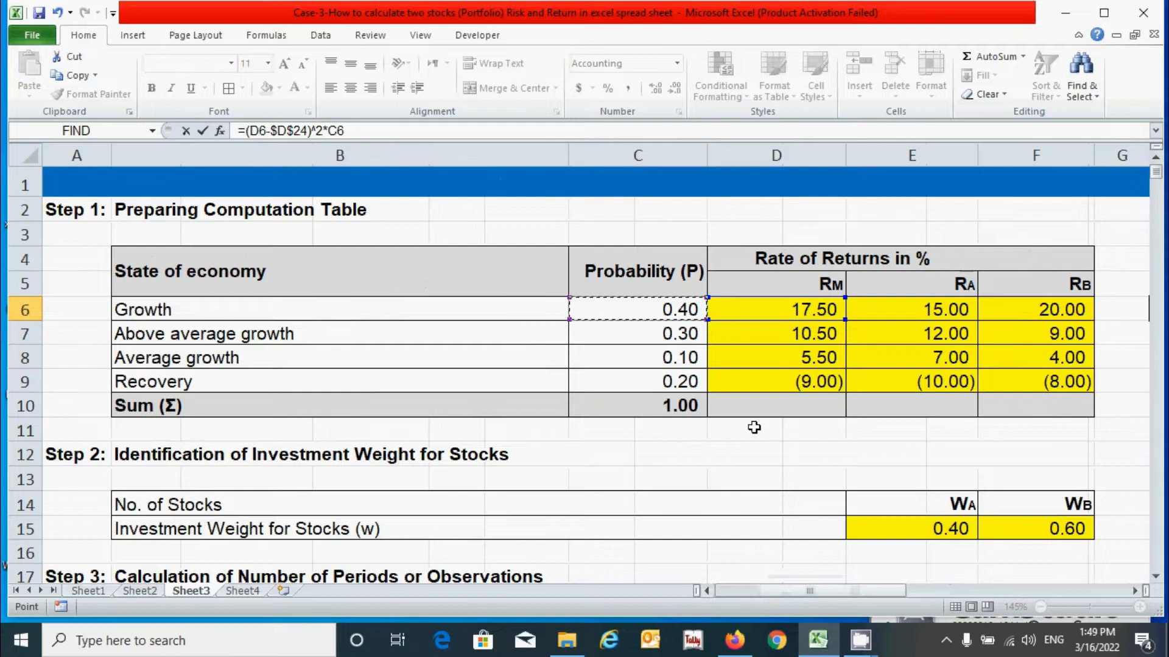
left_click_drag(760, 594, 817, 595)
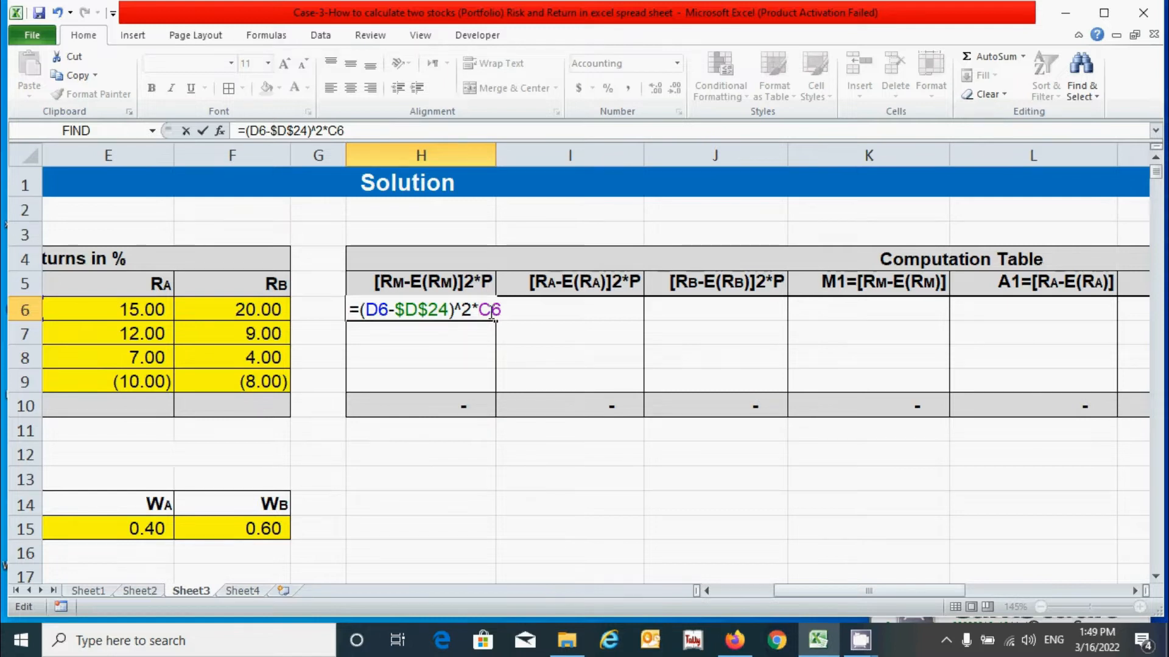
type("$")
key("Return")
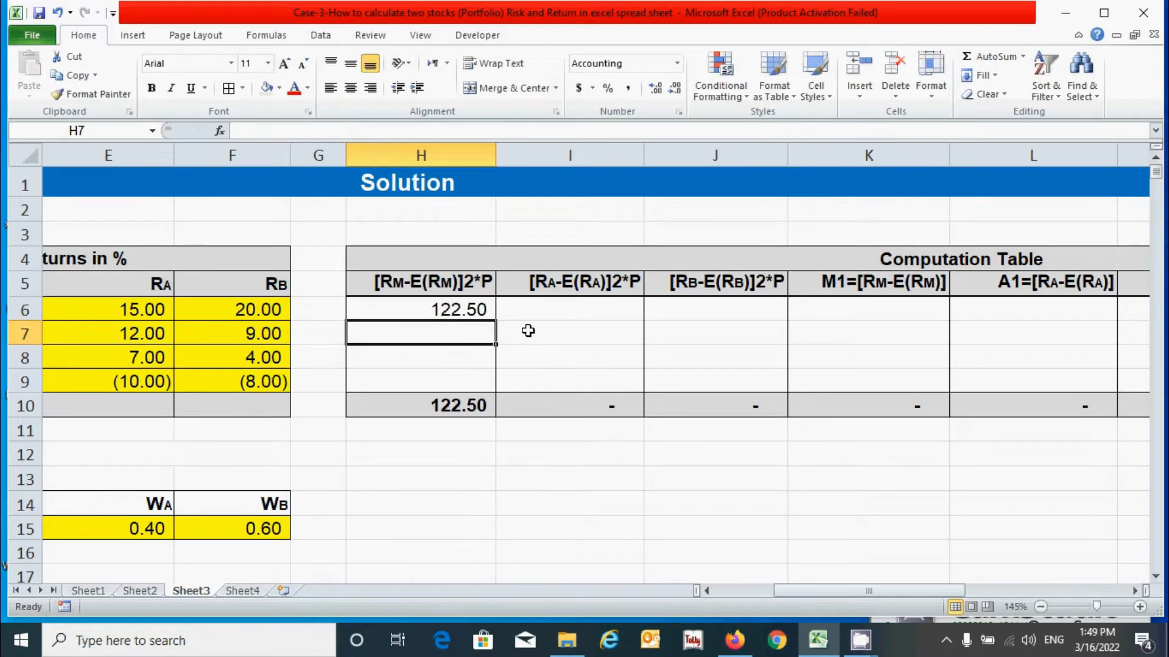
- Fill the H6 formula down through H9
left_click(462, 307)
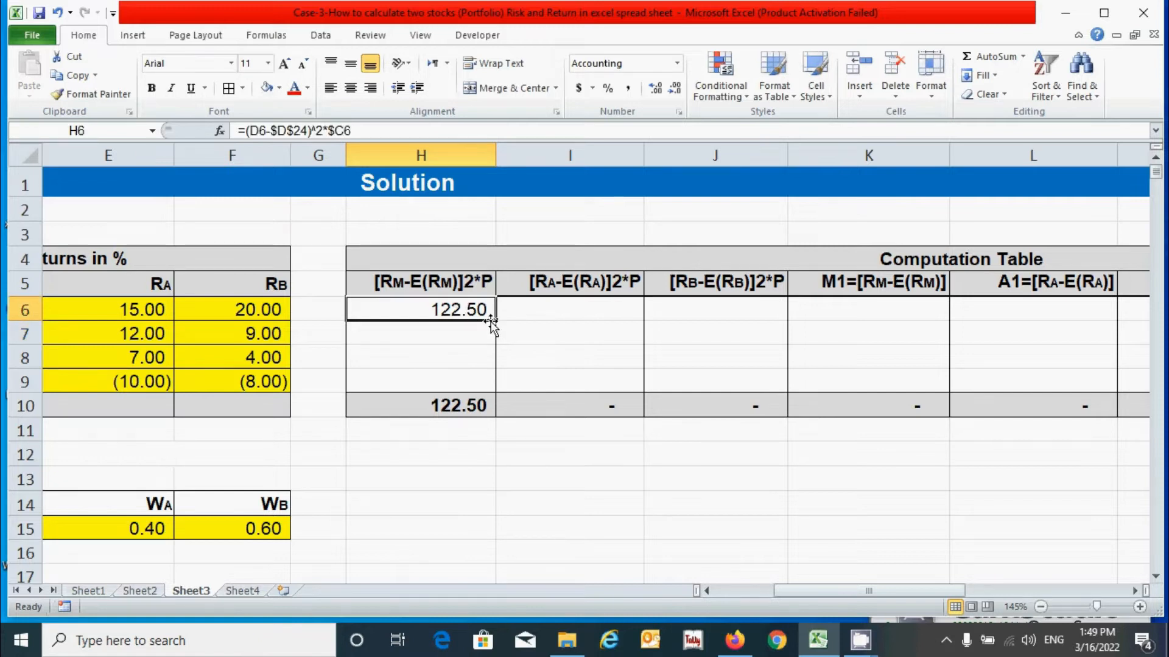
left_click_drag(496, 322, 495, 390)
left_click(548, 336)
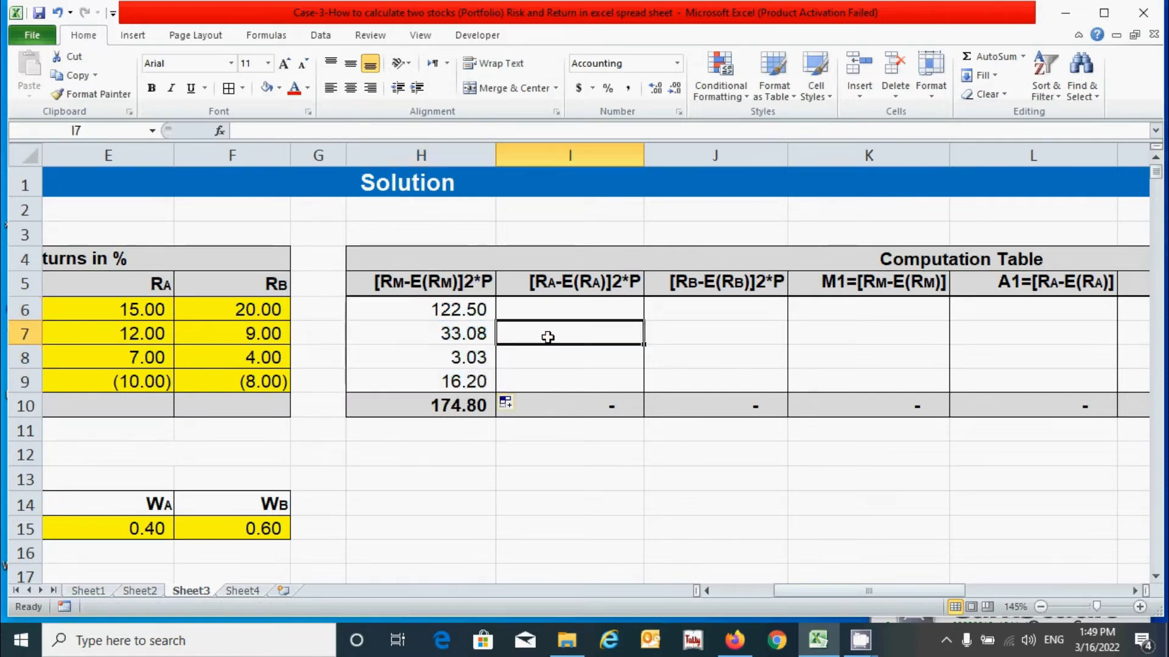
- Enter stock A's weighted squared deviation in I6 as =(E6-$E$24)^2*$C6
left_click(587, 308)
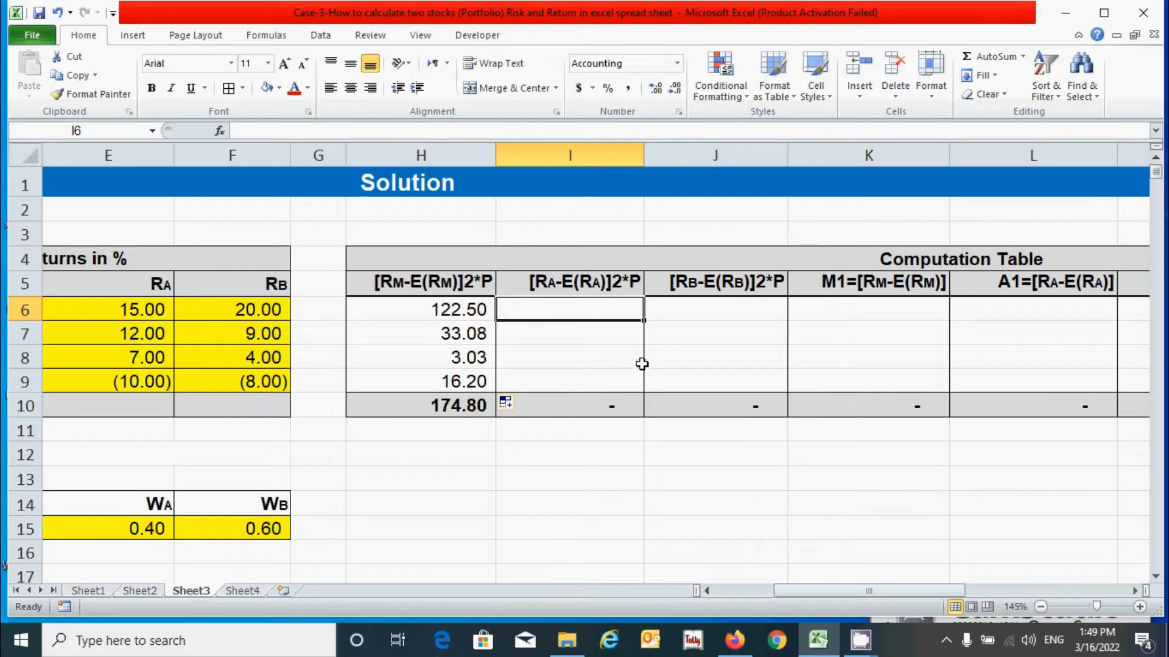
type("=(")
left_click(156, 312)
type("-")
scroll(156, 396, "down", 1)
scroll(157, 426, "up", 1)
type("$E$24")
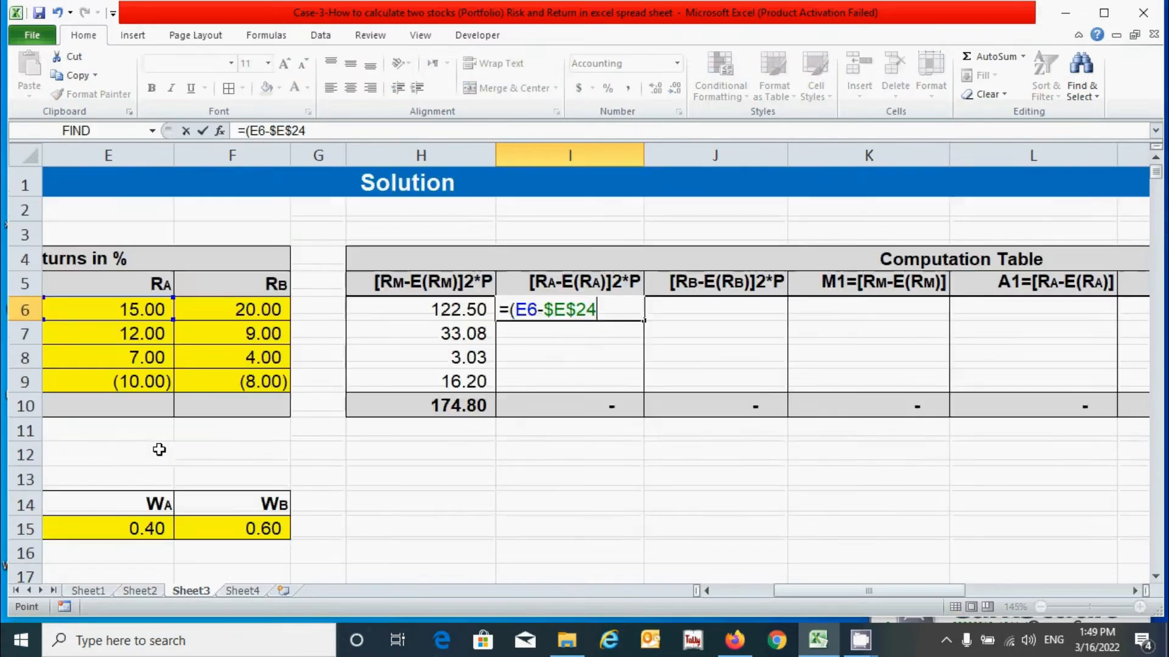
type(")^2*")
scroll(613, 310, "left", 3)
left_click(613, 311)
key("F4")
key("F4")
key("F4")
key("Return")
- Fill stock A's squared deviation formula down from I6 through I9
key("Up")
key("shift+Down")
key("shift+Down")
key("shift+Down")
key("ctrl+d")
- Enter stock B's weighted squared deviation in J6 as =(F6-$F$24)^2*C6
left_click(983, 307)
type("=(")
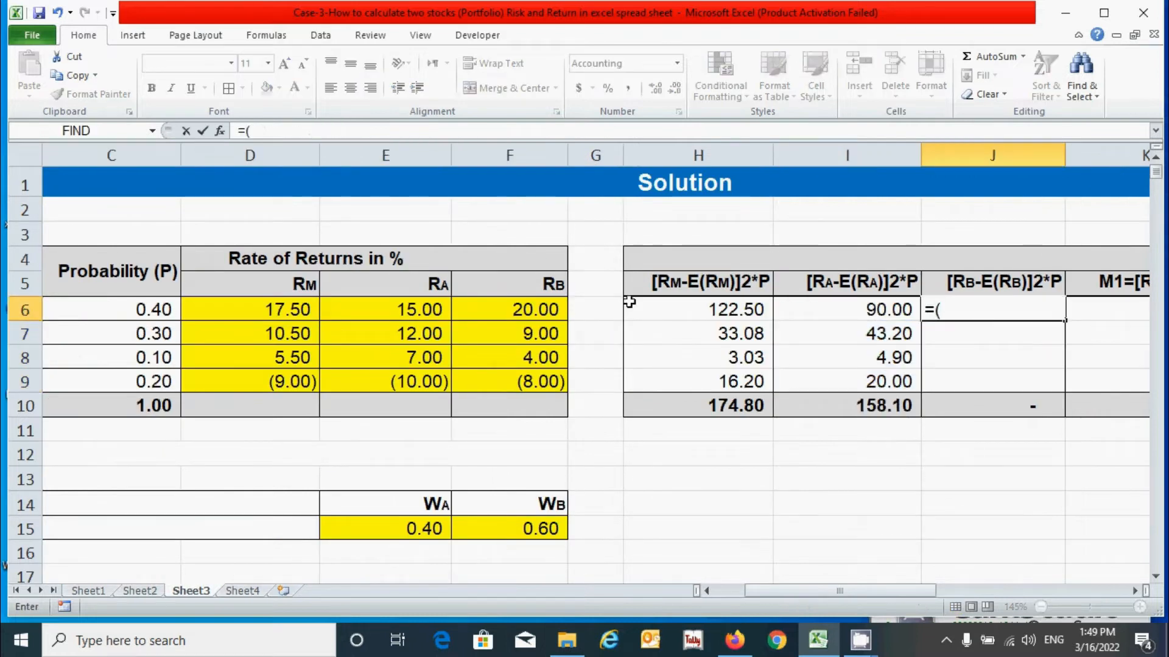
left_click(523, 315)
type("-")
scroll(531, 315, "down", 3)
left_click(509, 535)
key("F4")
type(")")
scroll(668, 493, "up", 3)
type("^2*")
left_click(150, 309)
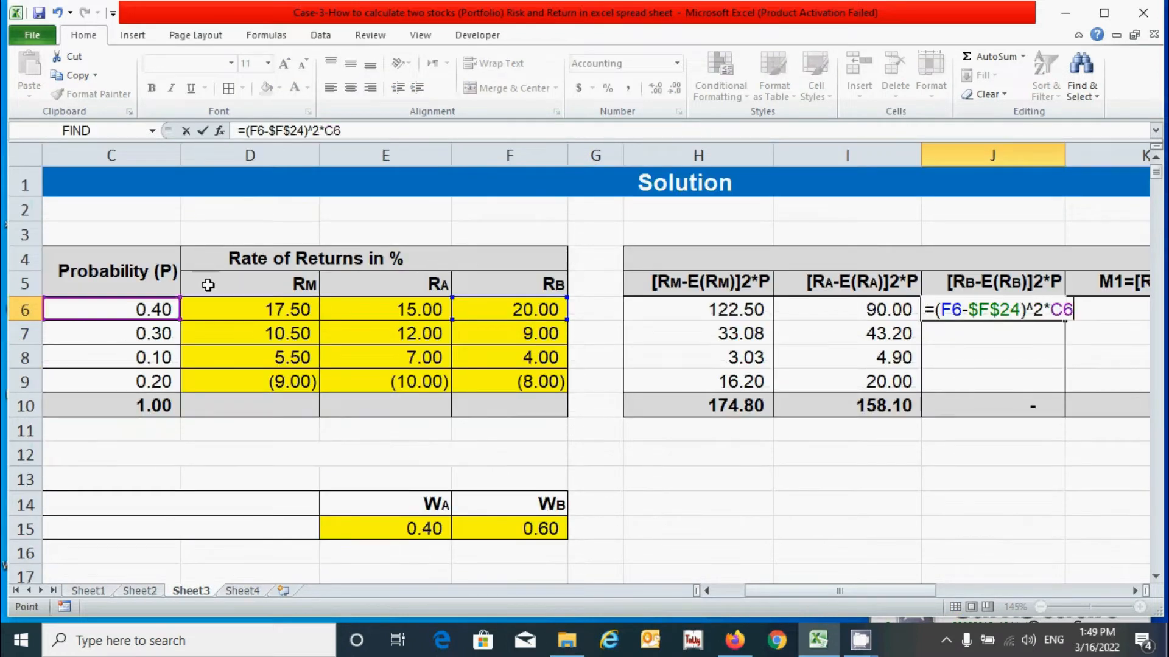
key("Return")
- Fill stock B's squared deviation formula down from J6 through J9
key("Up")
key("shift+Down")
key("shift+Down")
key("shift+Down")
key("ctrl+d")
- Enter the market deviation M1 in K6 as =($D$24-D6)
left_click(1105, 309)
type("=(")
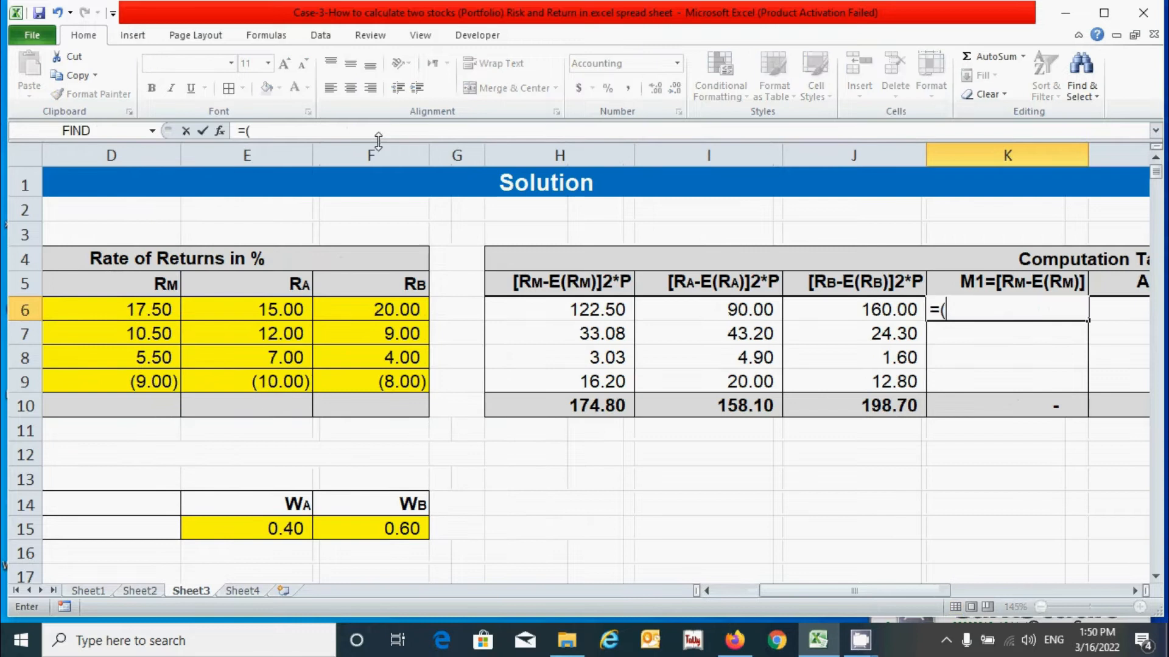
scroll(154, 522, "down", 3)
left_click(154, 522)
type("-")
scroll(477, 483, "up", 3)
key("F4")
left_click(1014, 306)
left_click(137, 309)
type(")")
key("Return")
- Fill the market deviation formula down from K6 through K9
key("Up")
key("shift+Down")
key("shift+Down")
key("shift+Down")
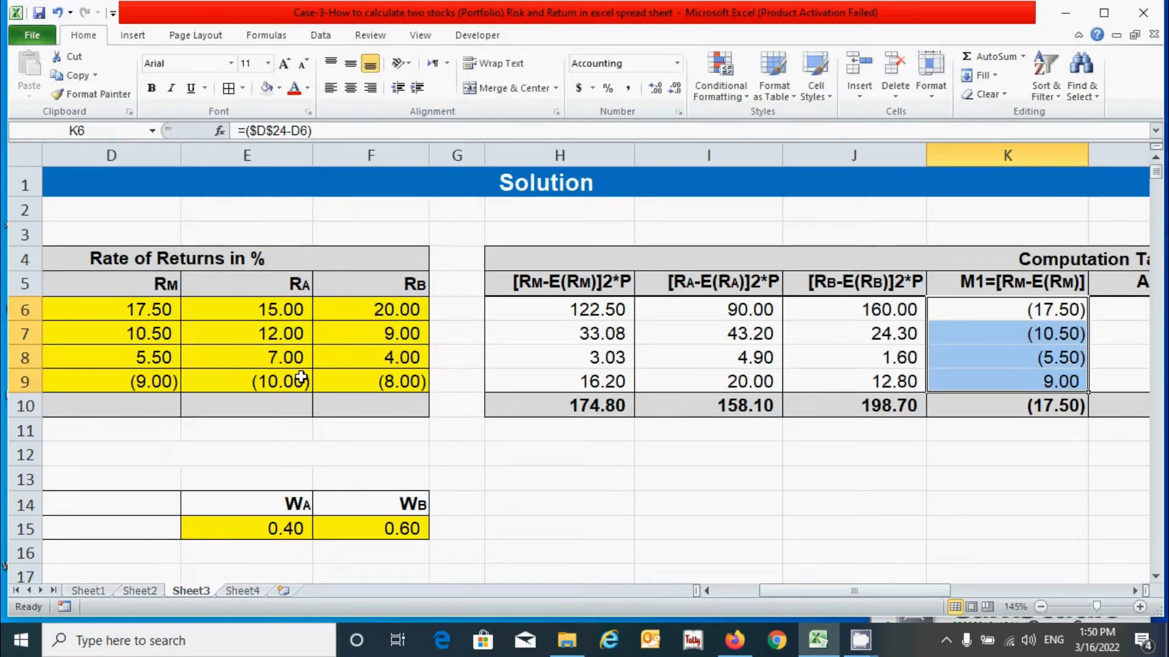
key("ctrl+d")
- Fill the M1 formulas in K6:K9 right into the A1 and B1 columns, through M9
key("Right")
key("Left")
key("shift+Down")
key("shift+Down")
key("shift+Down")
key("shift+Right")
key("shift+Right")
key("ctrl+r")
key("Right")
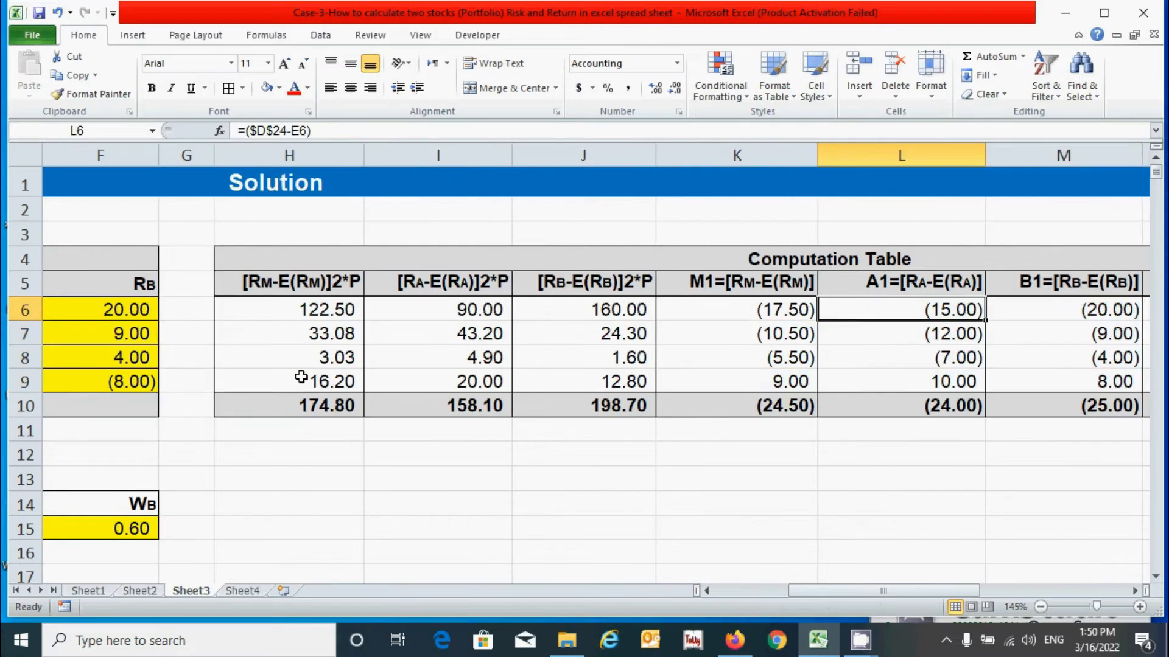
- Change the fixed reference in L6 to $E$24 for stock A and fill the formula down through L9
left_click(266, 131)
key("BackSpace")
type("E")
key("Return")
key("Up")
key("shift+Down")
key("shift+Down")
key("shift+Down")
key("ctrl+d")
- Change the fixed reference in M6 to $F$24 for stock B and fill the formula down through M9
key("Right")
left_click(266, 131)
key("BackSpace")
type("F")
key("Return")
key("Up")
key("shift+Down")
key("shift+Down")
key("shift+Down")
key("ctrl+d")
- Check the cell references in the first-row formulas of the A1 and B1 deviation columns
key("Down")
key("Down")
double_click(935, 311)
scroll(936, 312, "down", 4)
left_click_drag(811, 592, 895, 592)
key("Escape")
key("Right")
double_click(902, 313)
scroll(777, 487, "down", 4)
scroll(777, 487, "up", 4)
- Enter the M1*A1*P product in N6 as =$K6*L6*$C6
left_click(1004, 312)
type("=")
left_click(579, 309)
type("*")
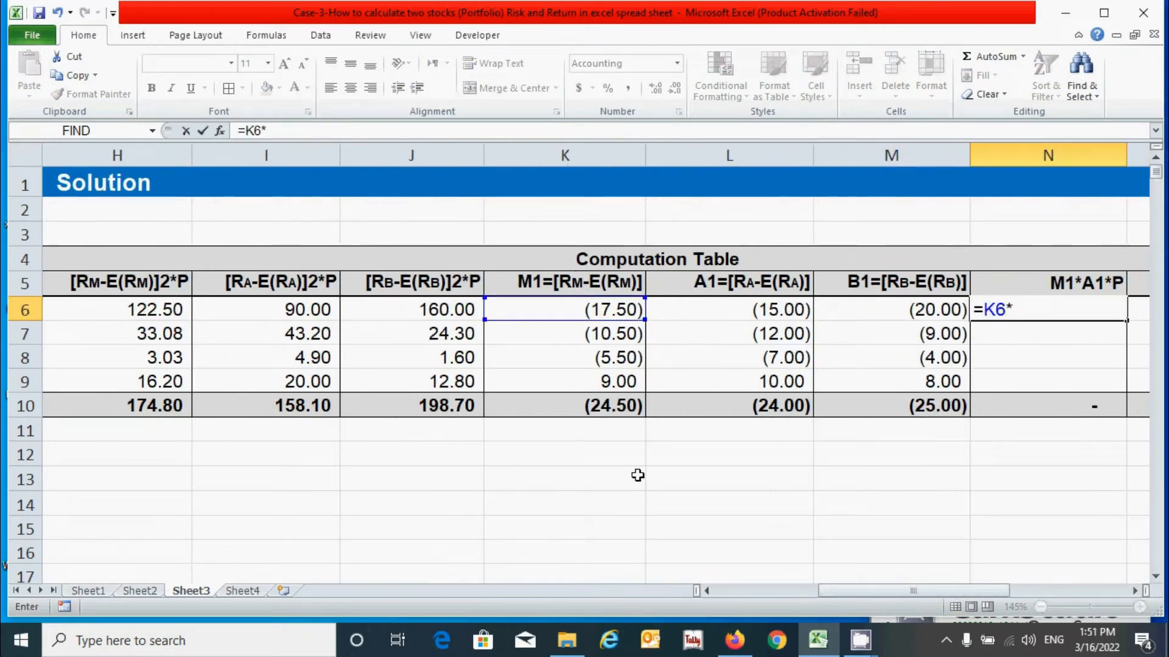
left_click(741, 316)
type("*")
left_click_drag(853, 593, 749, 594)
left_click(637, 311)
left_click(285, 132)
type("$C6")
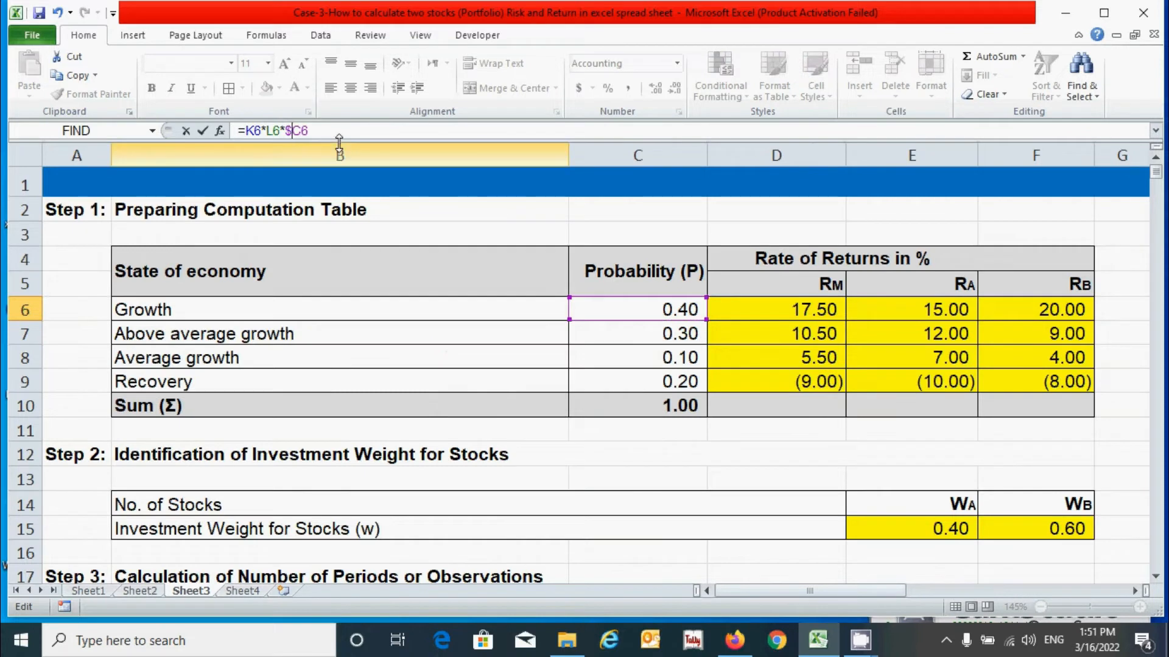
left_click(245, 131)
type("$")
key("Return")
- Fill the N6 product formula down through N9 and right into the M1*B1*P column, then check the copied formula
left_click_drag(825, 590, 868, 599)
left_click(1087, 310)
left_click_drag(1126, 320, 1129, 387)
left_click_drag(1126, 393, 949, 379)
double_click(902, 310)
mouse_move(894, 592)
left_mouse_down()
mouse_move(850, 596)
mouse_move(898, 595)
left_mouse_up()
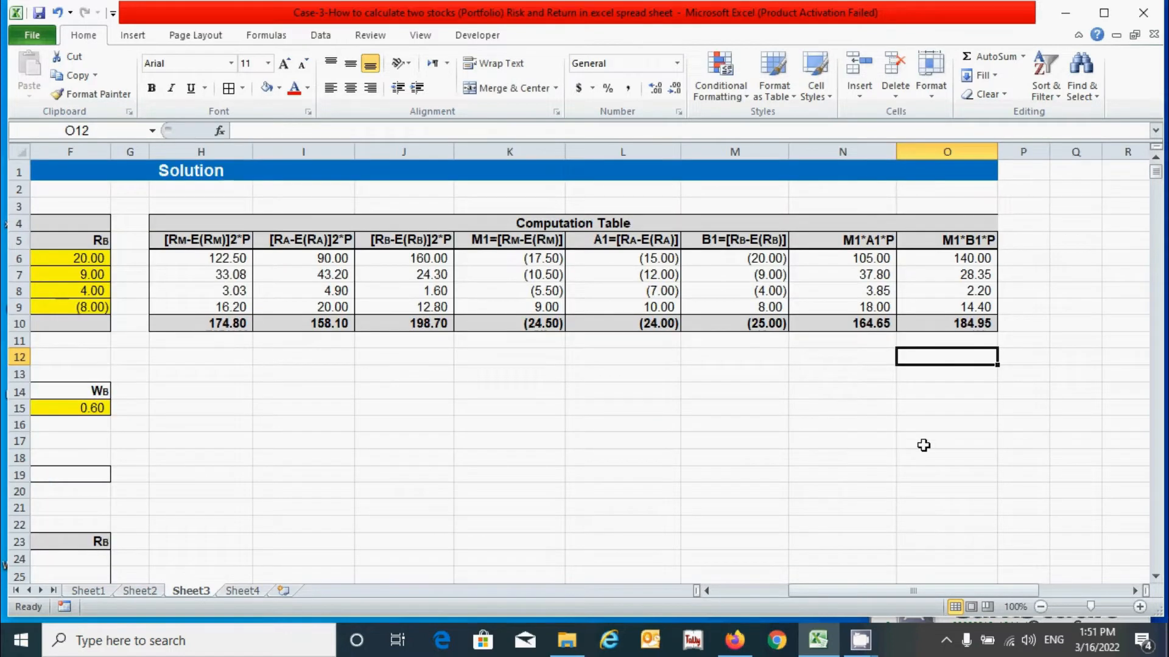
- Calculate the number of periods or observations in E19 with =COUNTA($B$6:$B$9)
left_click_drag(856, 590, 780, 589)
left_click(728, 475)
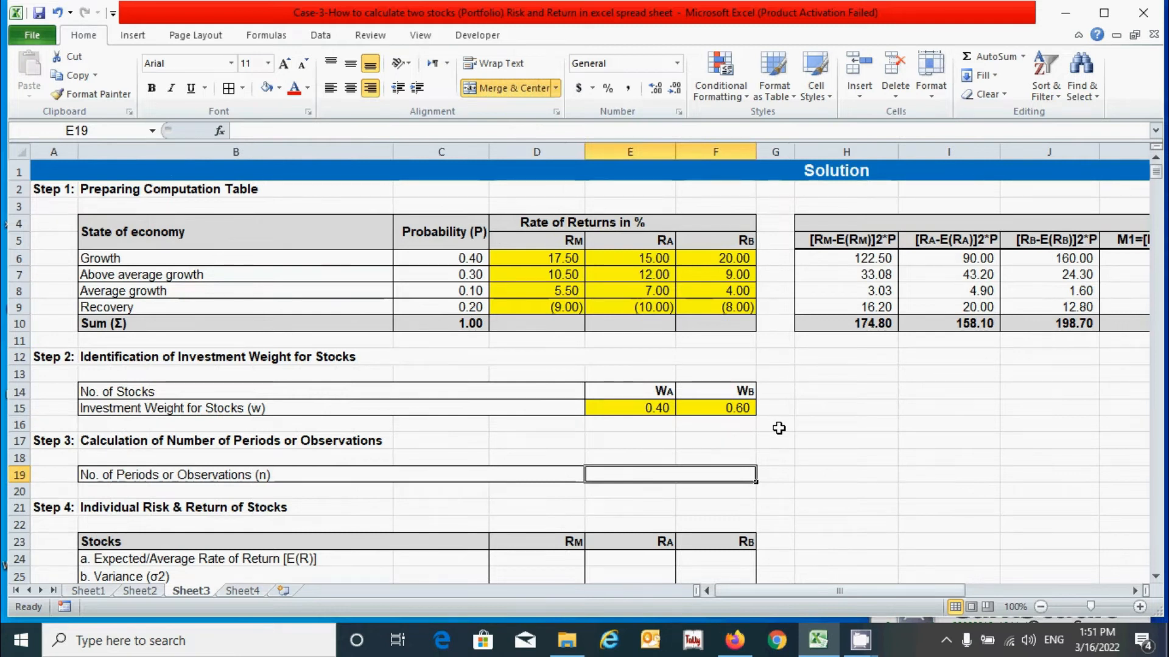
type("=")
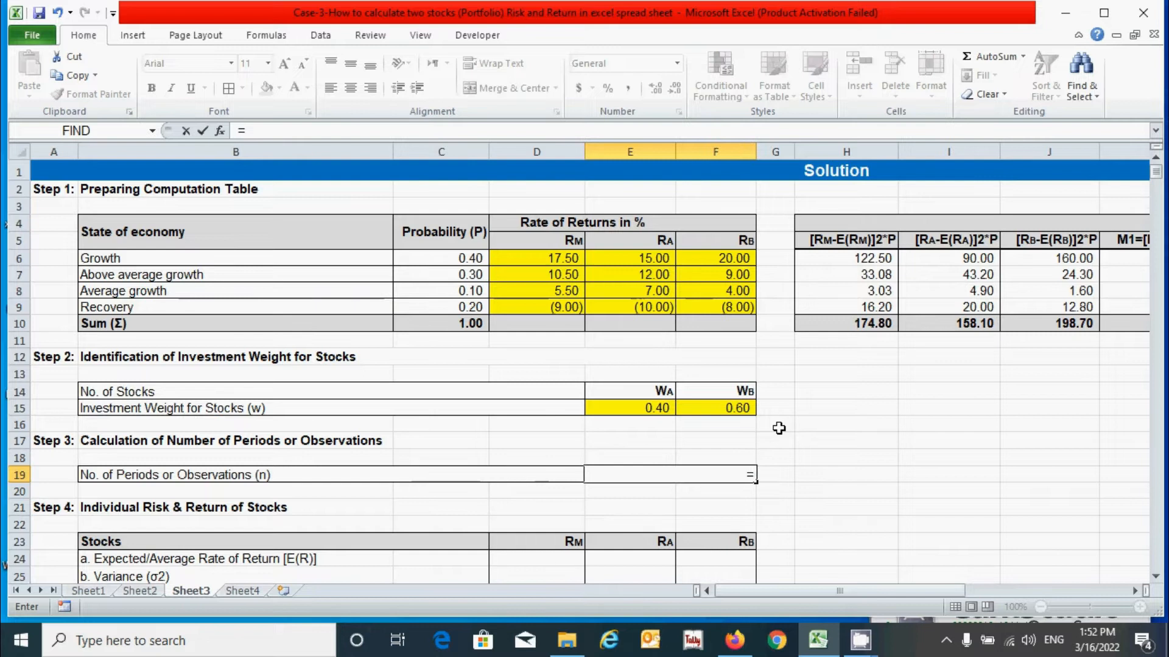
type("COUNTA(")
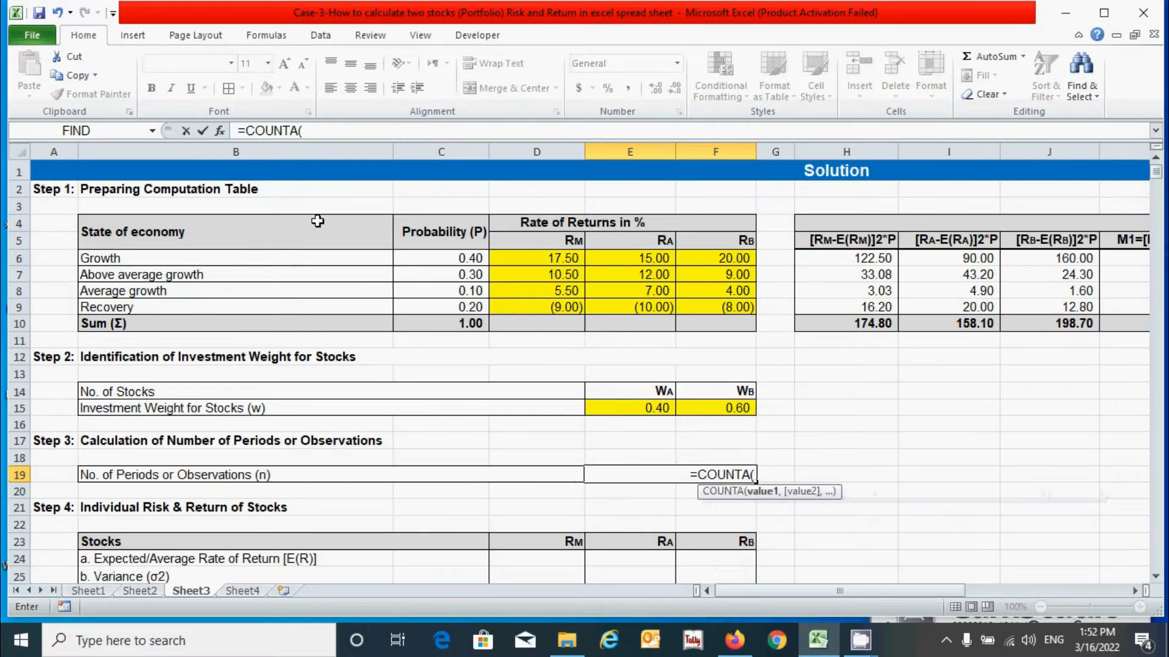
left_click_drag(319, 256, 318, 307)
key("F4")
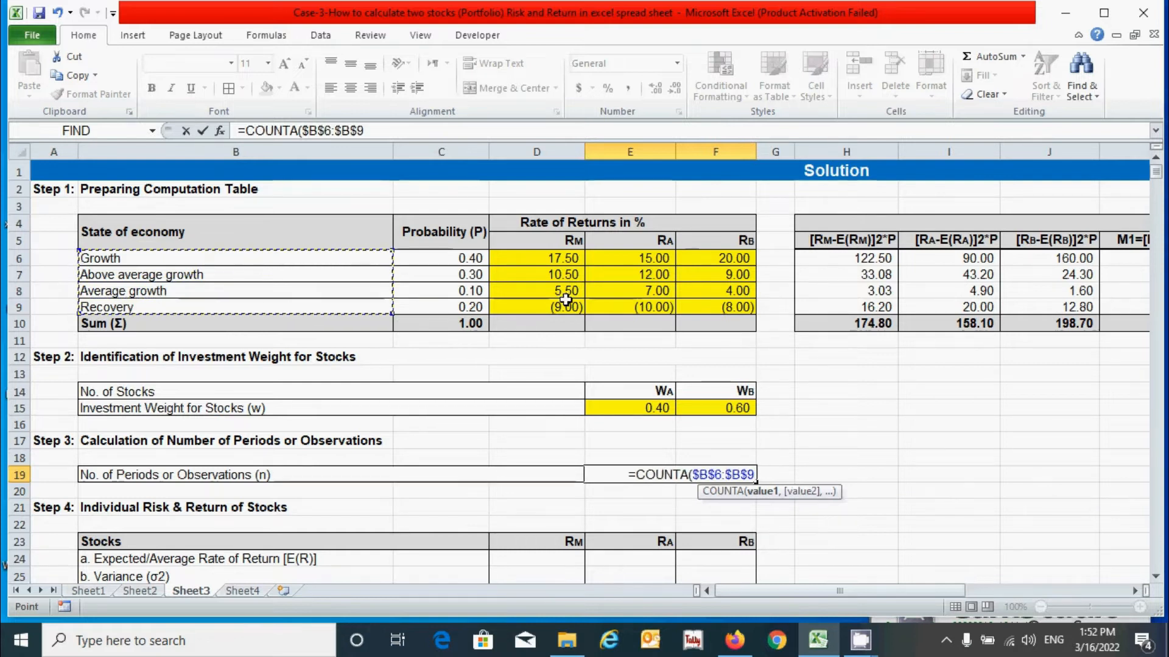
type(")")
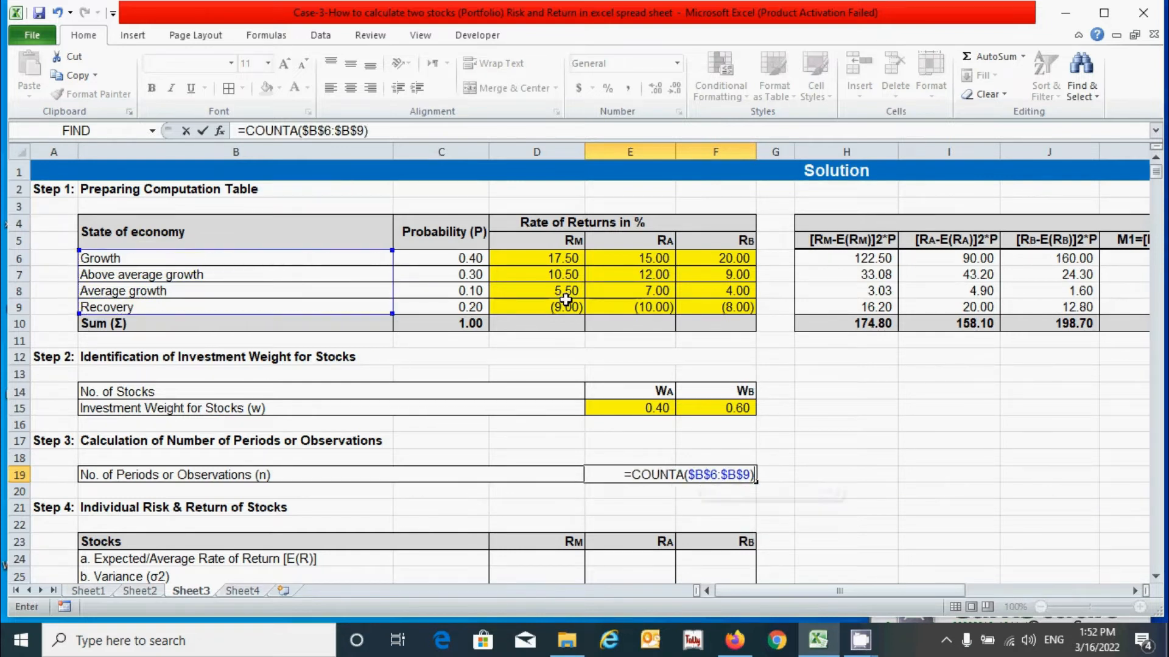
key("Return")
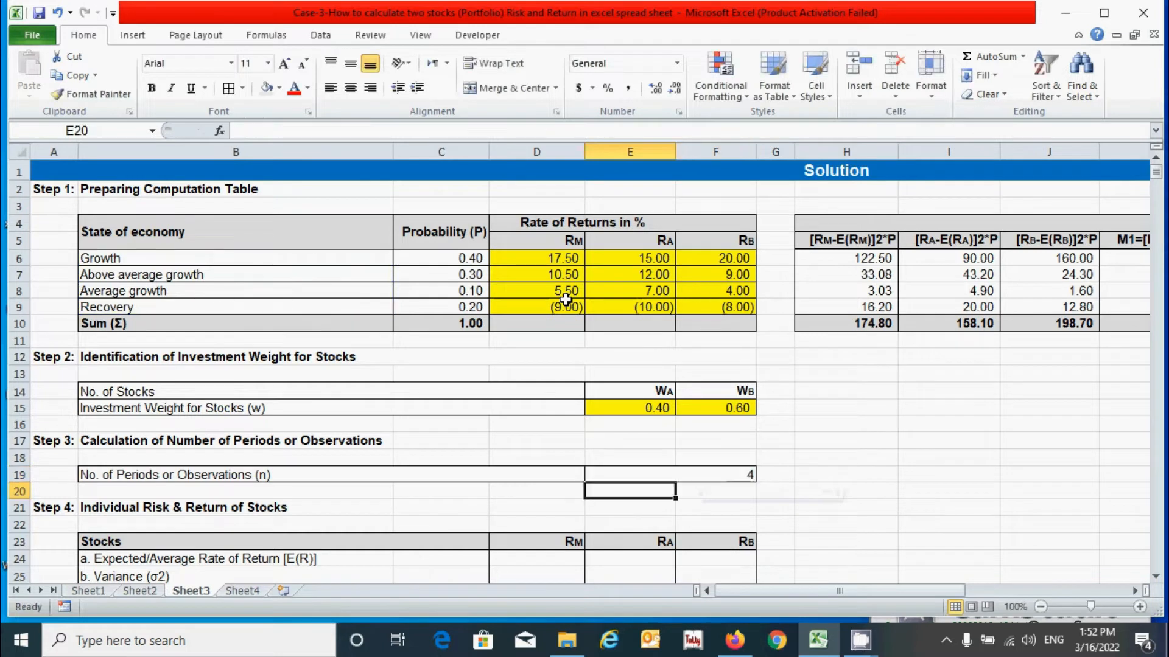
- Calculate the market's expected rate of return in D24 with =SUMPRODUCT($C$6:$C$9,D6:D9)
scroll(440, 457, "down", 2)
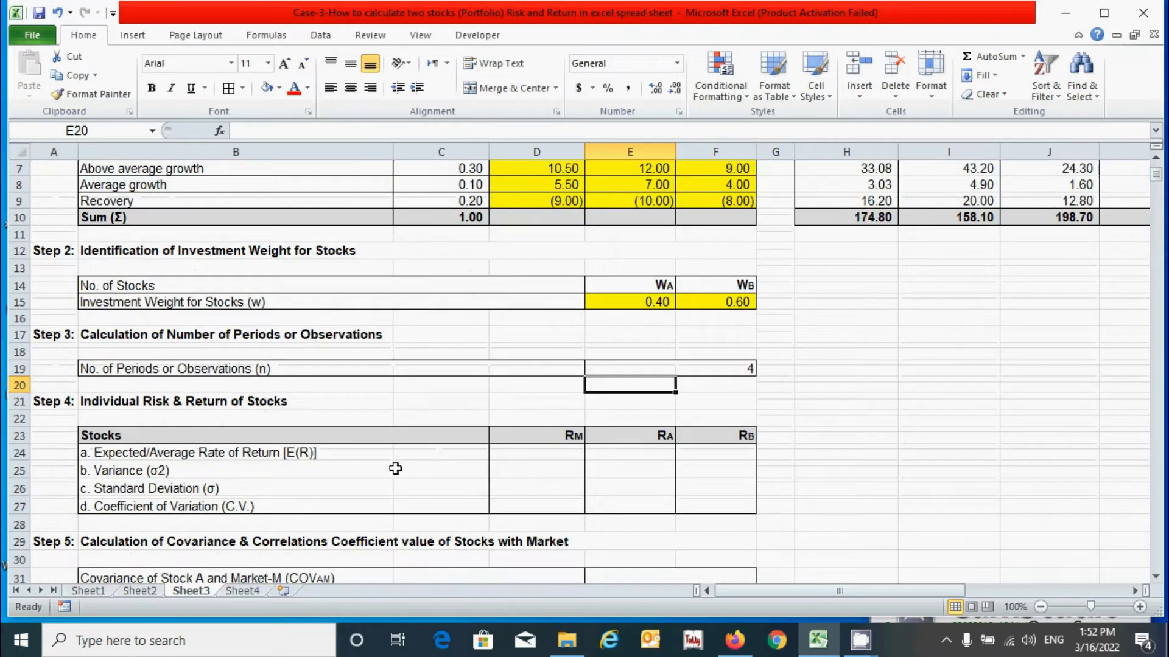
scroll(396, 469, "down", 1)
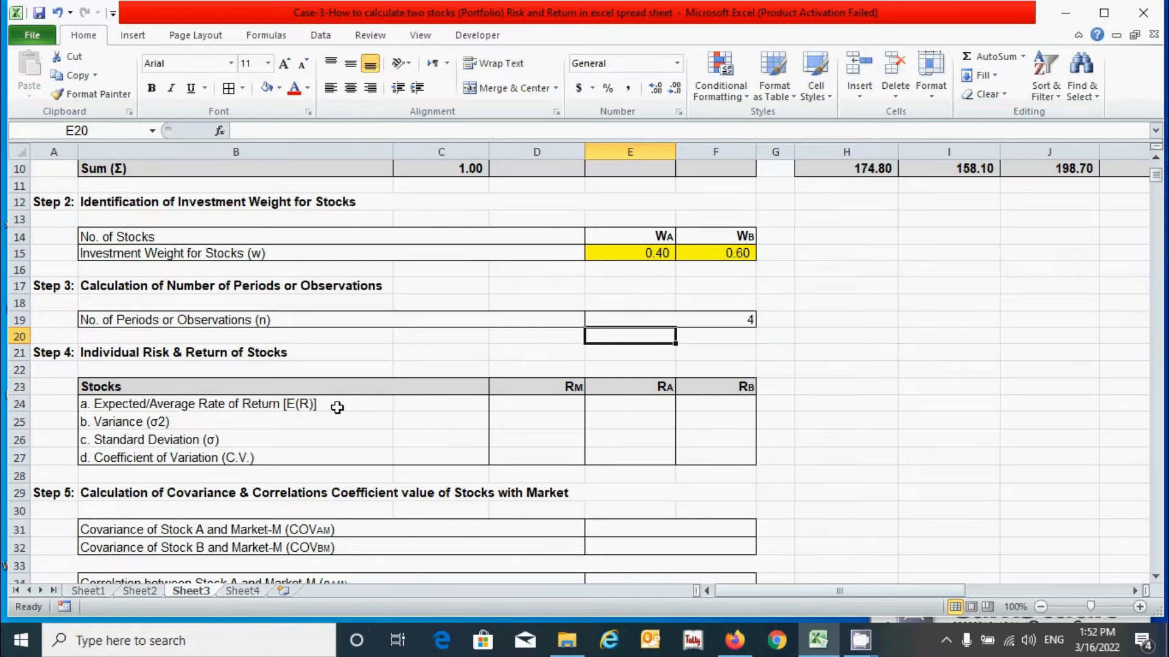
left_click(519, 407)
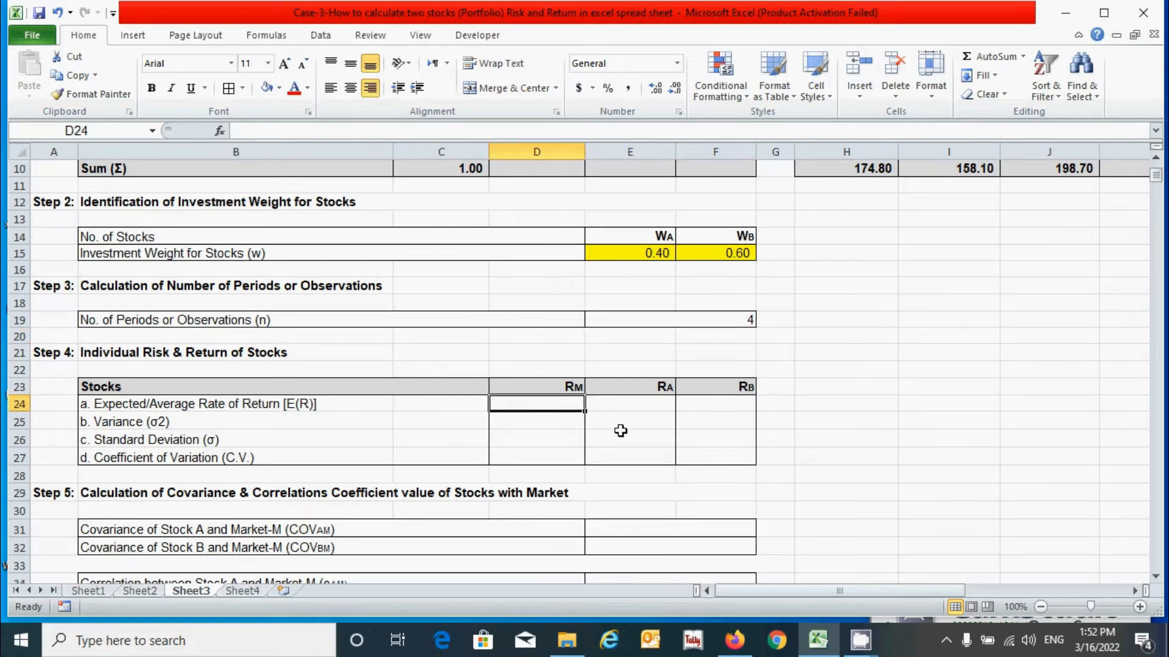
scroll(619, 429, "up", 2)
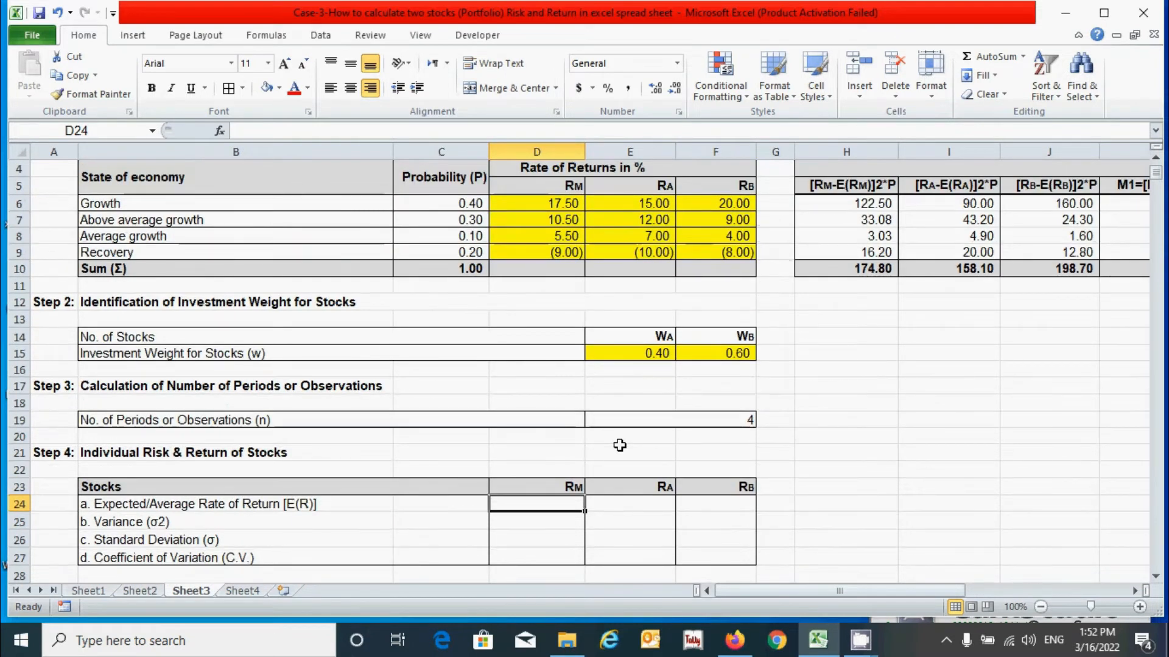
type("=SUMPRODUCT(")
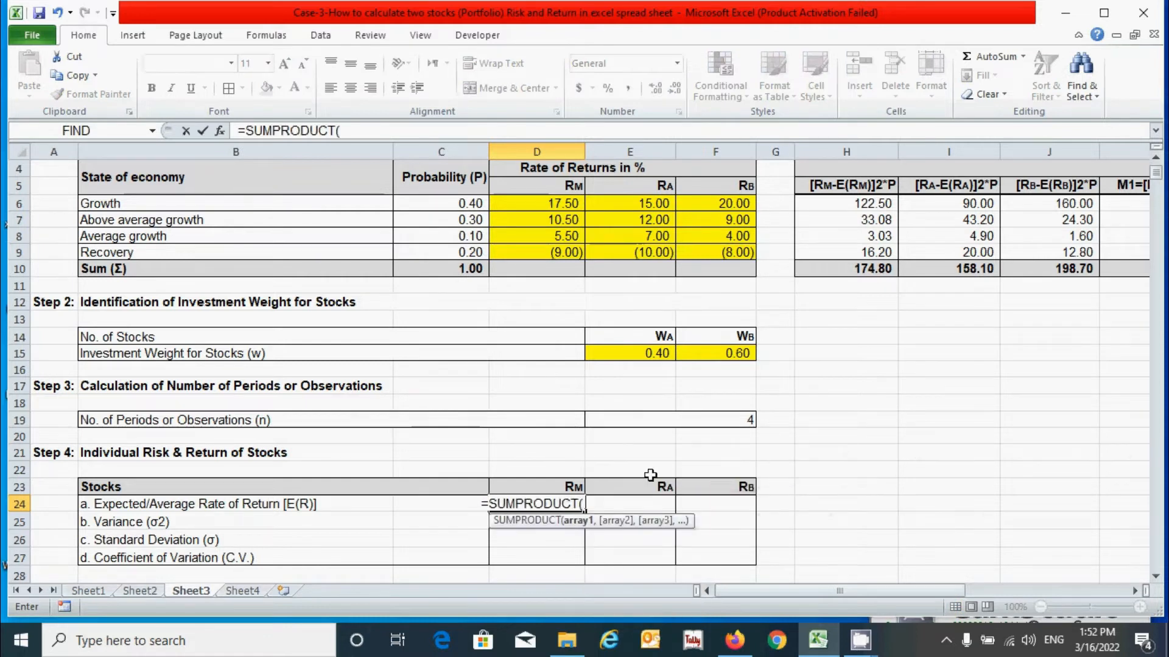
left_click_drag(448, 202, 449, 253)
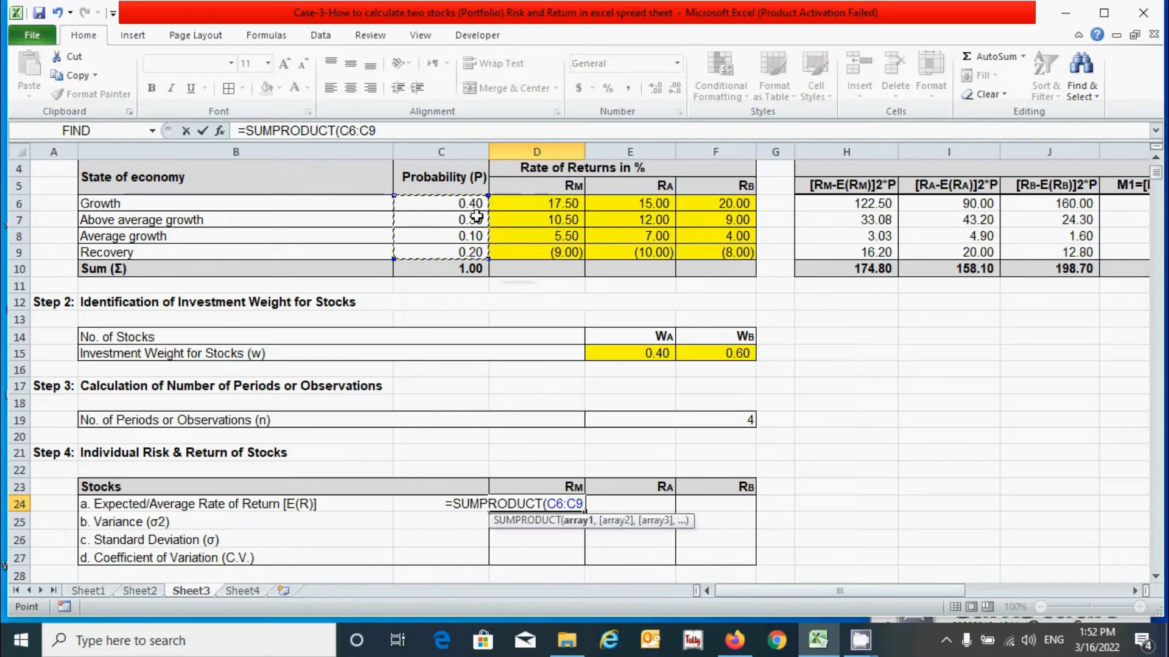
key("F4")
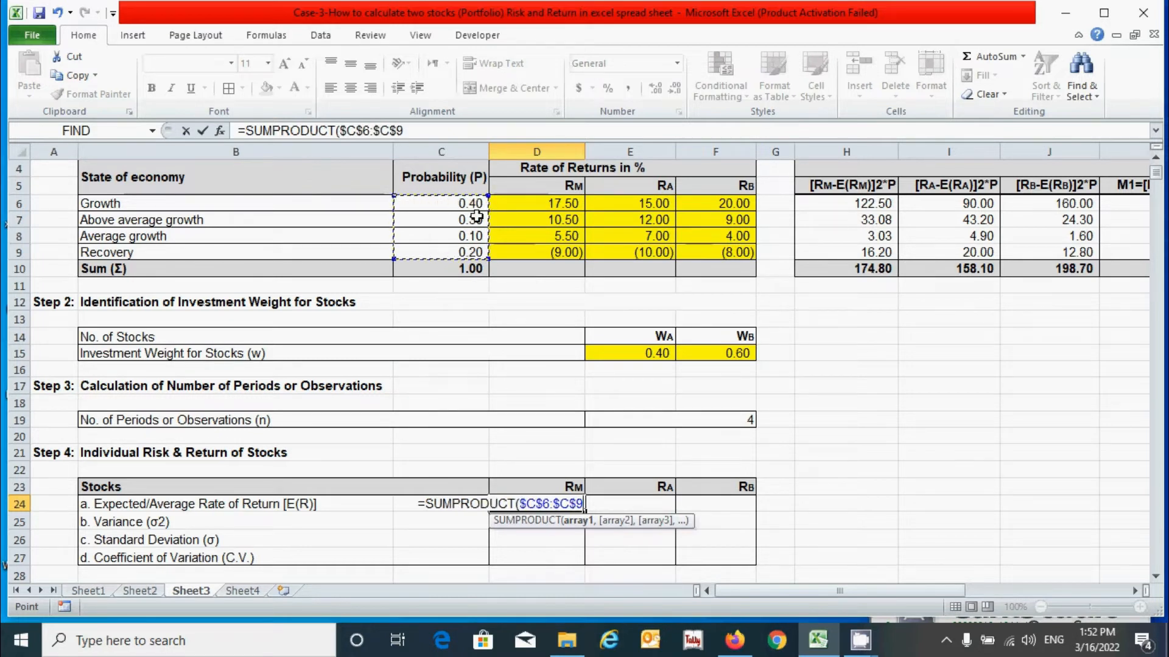
type(",")
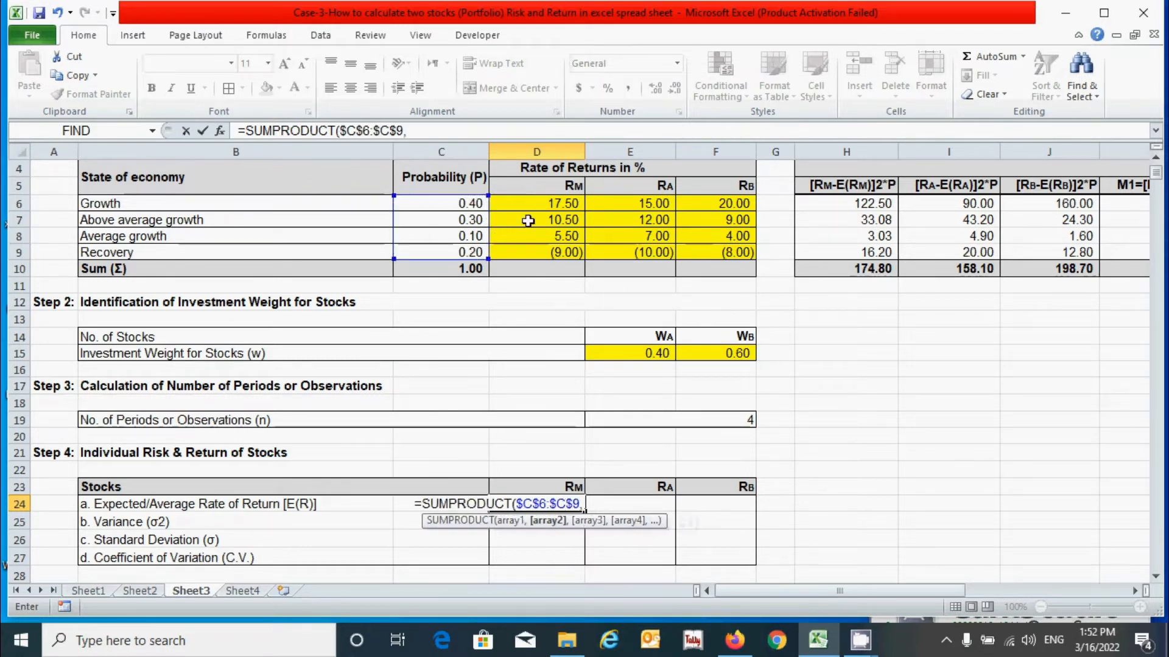
left_click_drag(535, 203, 535, 250)
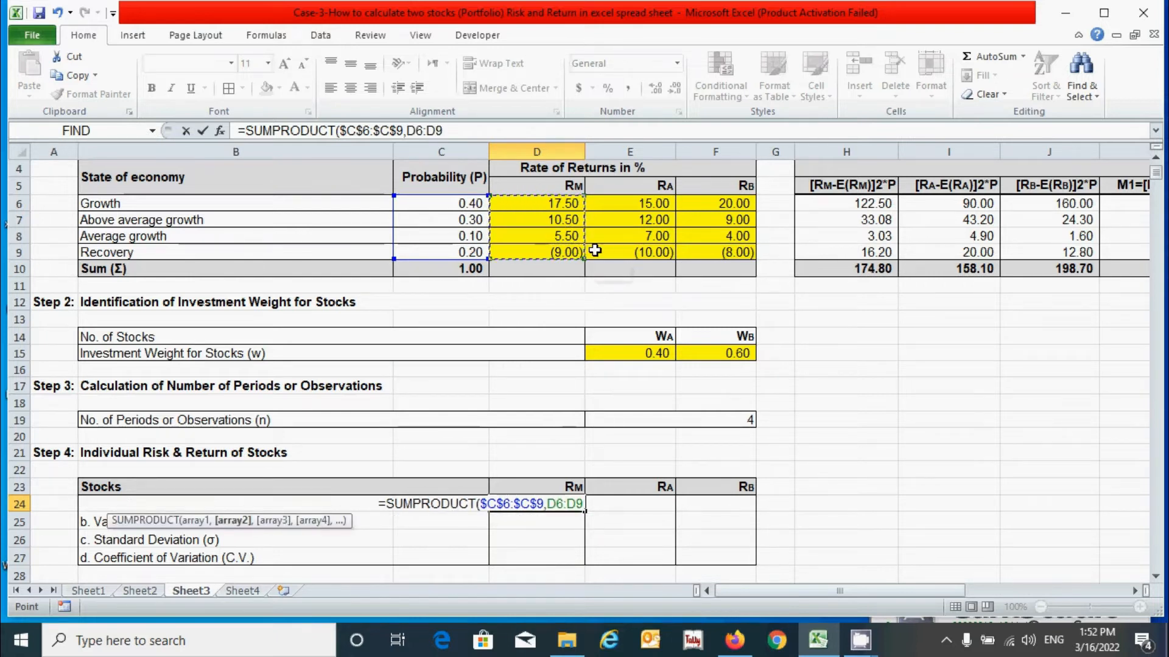
type(")")
key("Return")
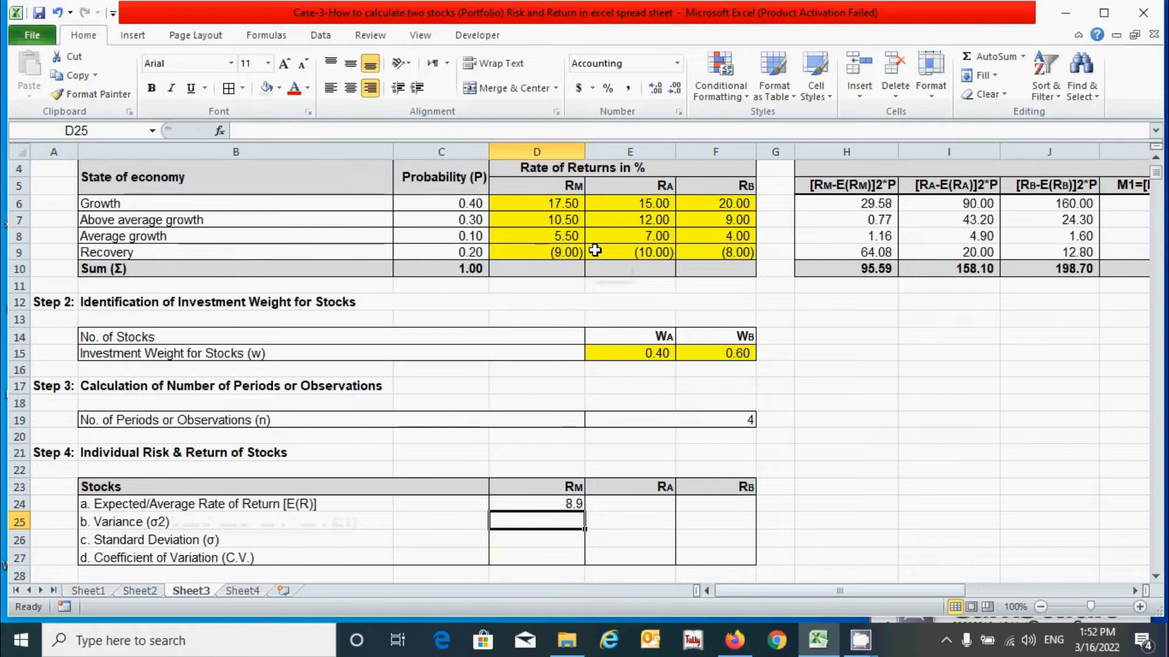
- Fill the expected return formula from D24 right through F24 for stocks A and B
left_click(550, 502)
left_click_drag(585, 512, 728, 513)
left_click(630, 522)
- Link the market variance in D25 to the column total with =H10 and fill it right through F25
left_click(543, 522)
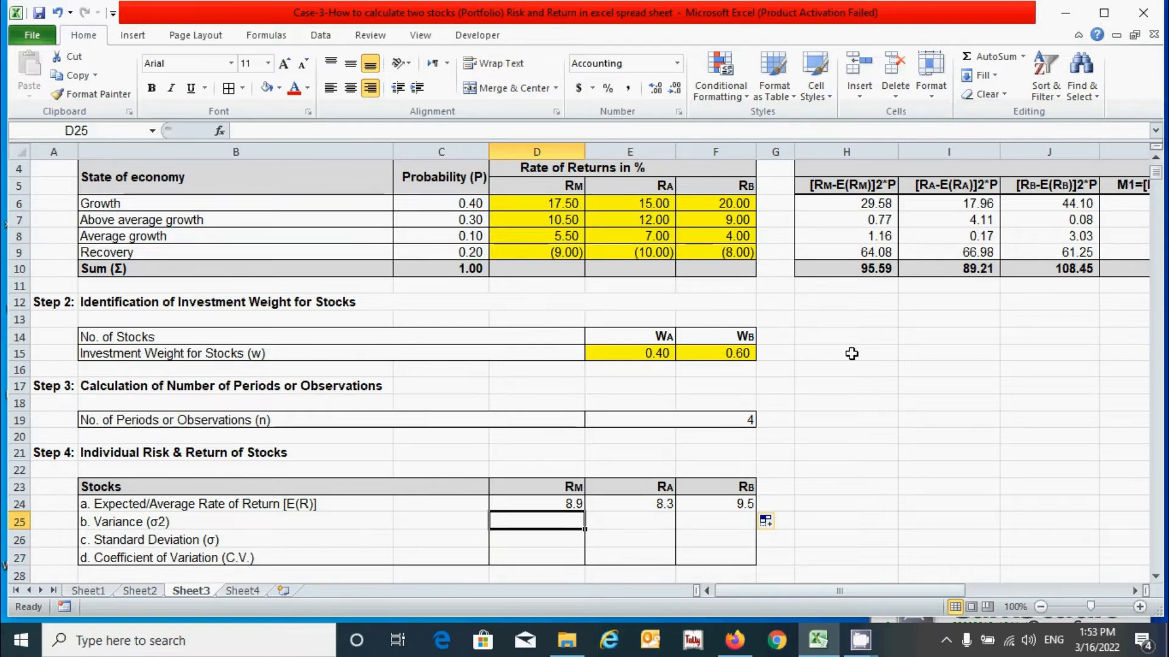
type("=")
scroll(861, 320, "up", 1)
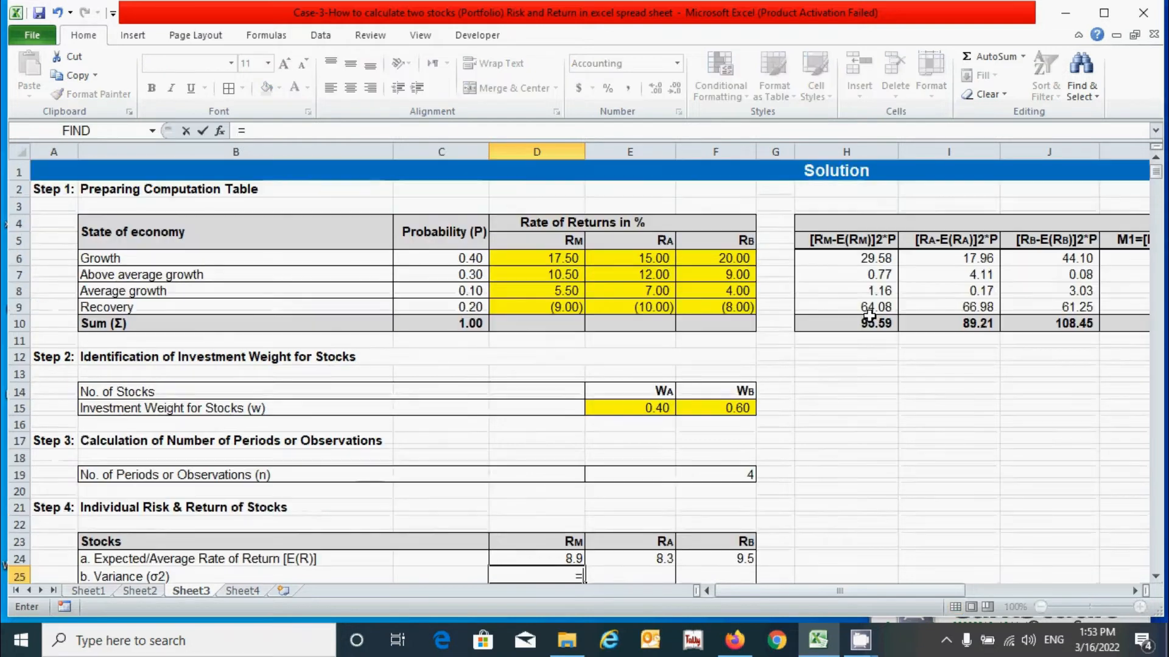
left_click(850, 326)
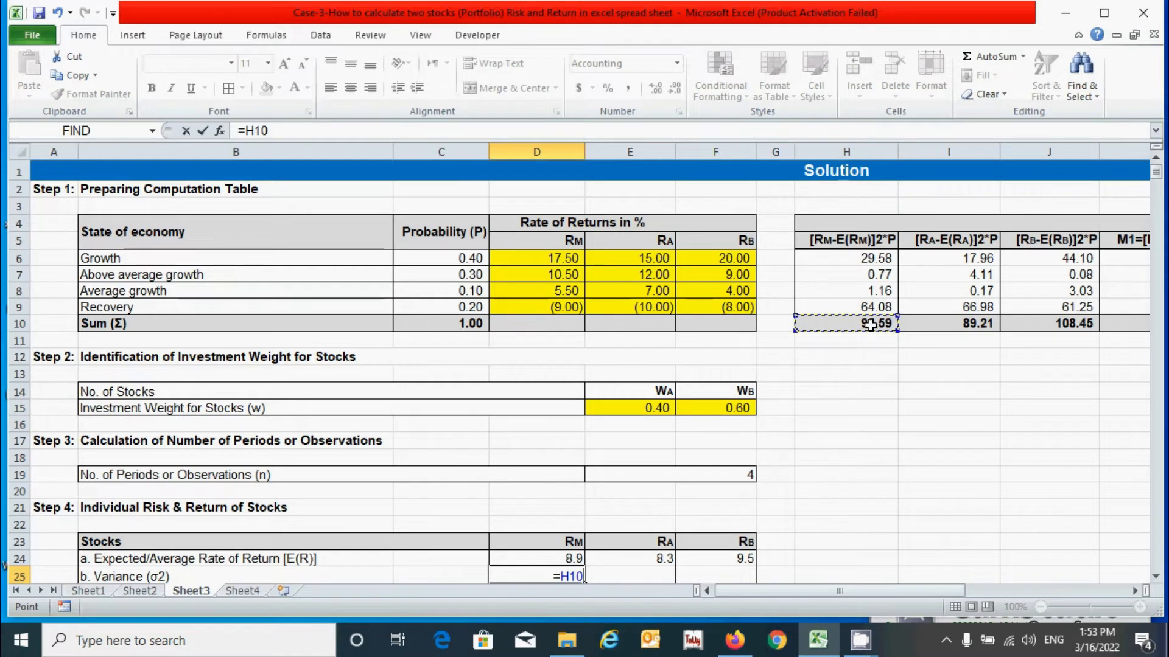
key("Return")
scroll(870, 326, "down", 2)
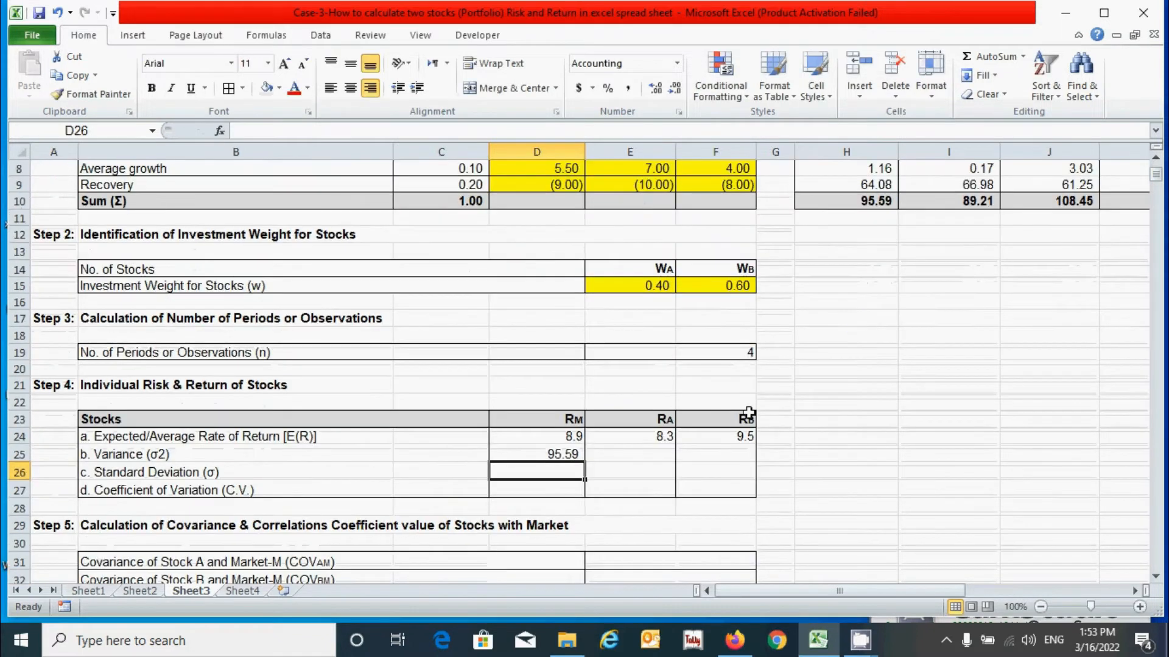
left_click(552, 455)
left_click_drag(583, 462, 721, 465)
- Calculate the market's standard deviation in D26 with =SQRT(D25) and fill the formula right through F26
left_click(574, 469)
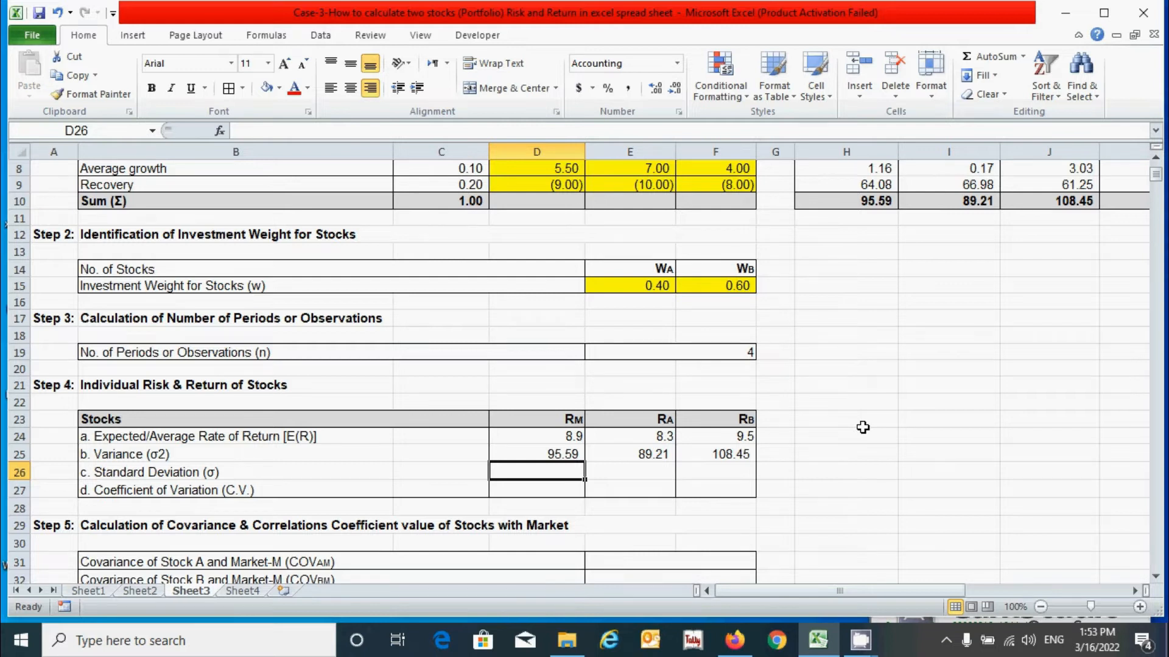
type("=")
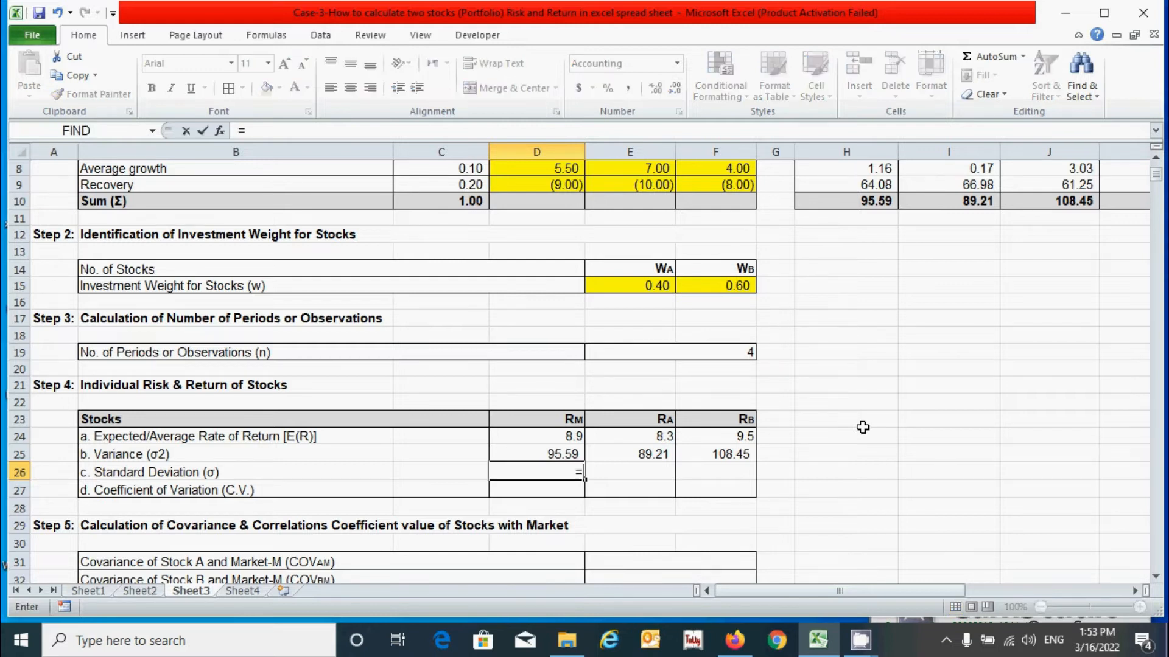
type("sqrt")
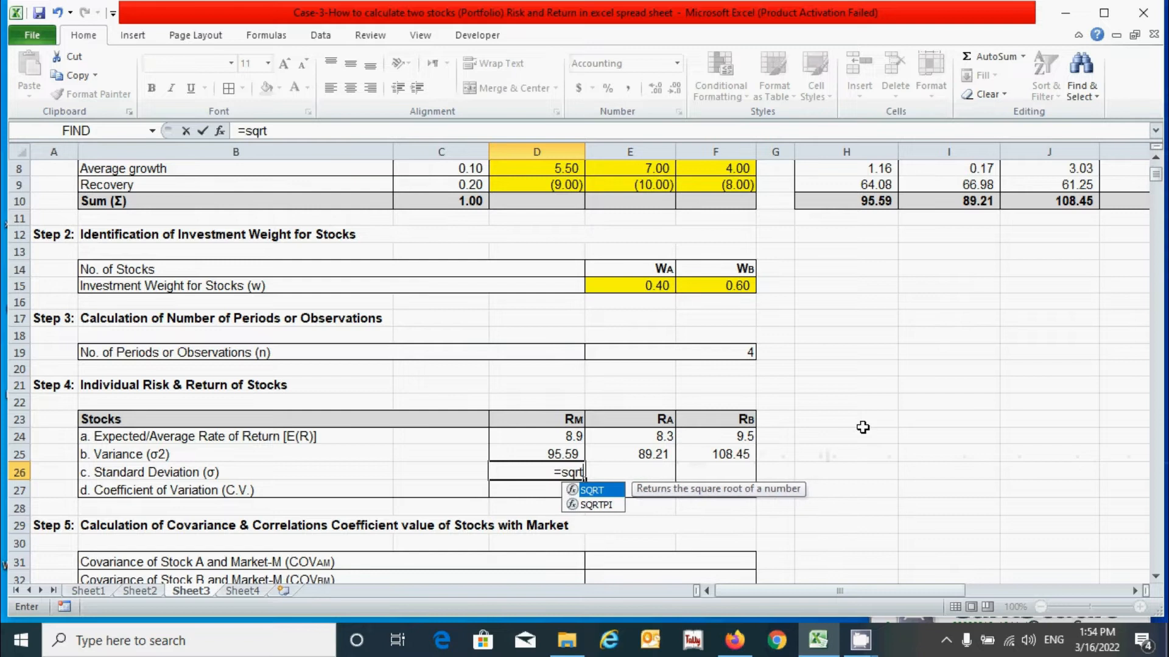
key("Tab")
left_click(575, 453)
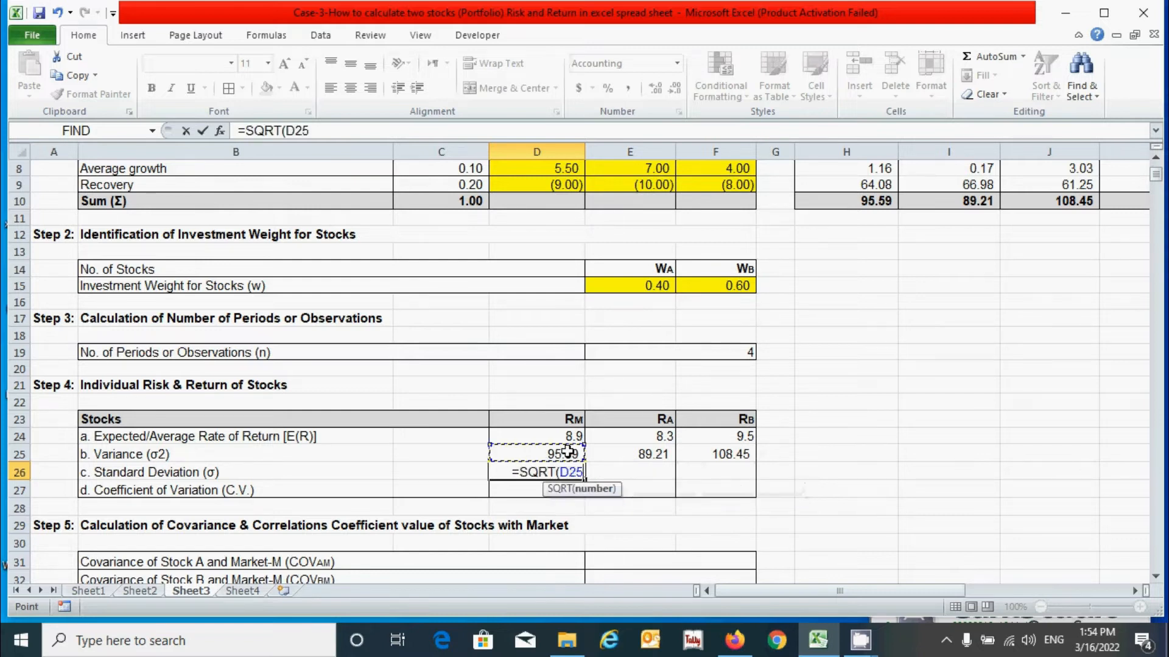
type(")")
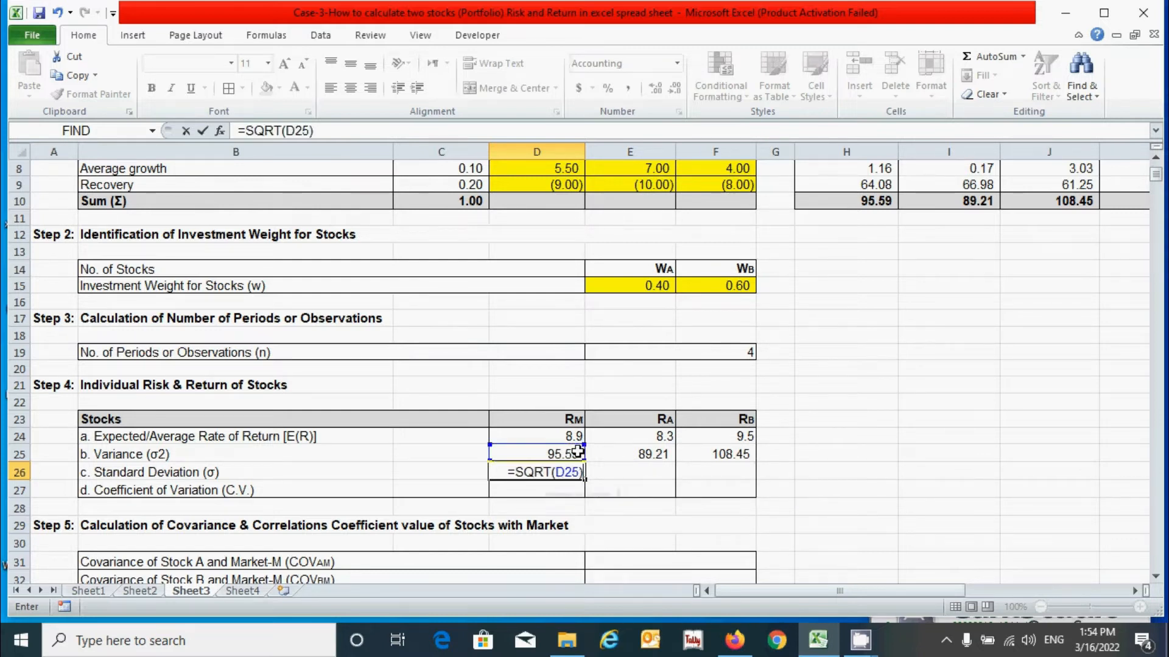
key("Return")
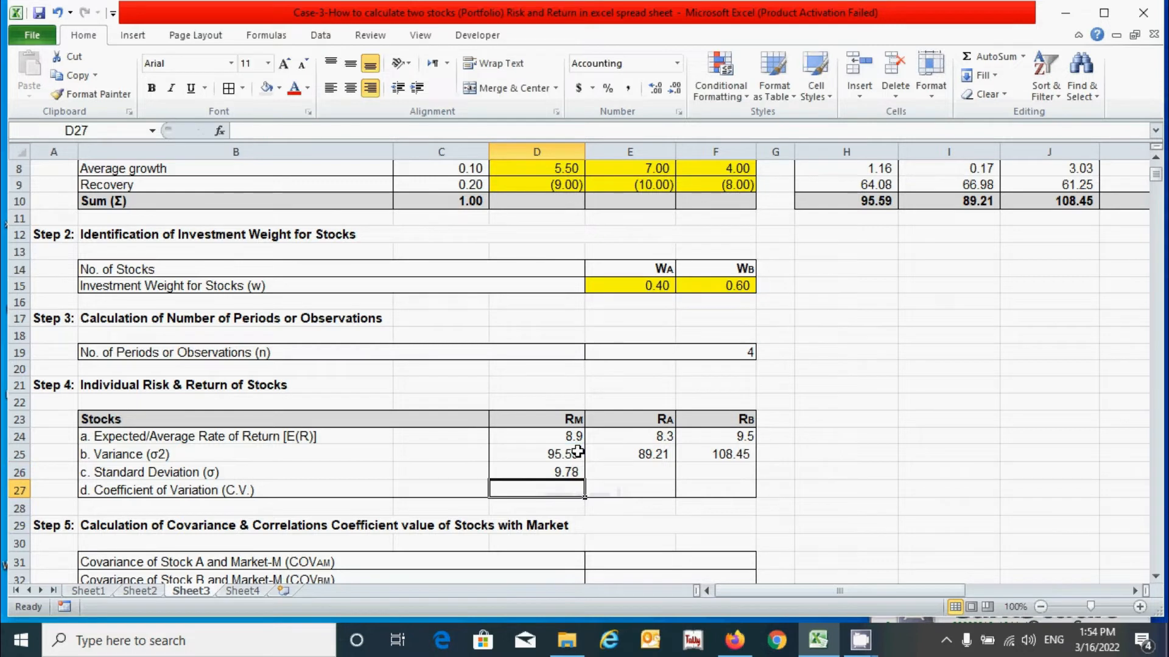
left_click(568, 474)
left_click_drag(584, 482, 755, 478)
- Calculate the market's coefficient of variation in D27 with =D26/D24 and fill the formula right through F27
left_click(568, 490)
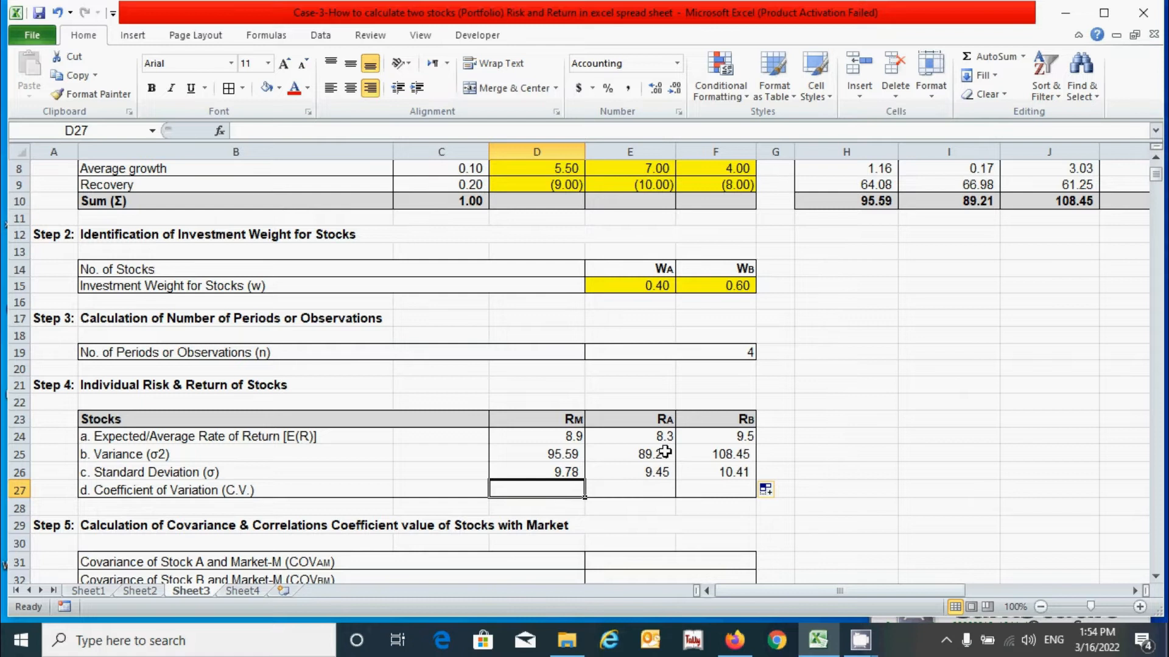
type("=")
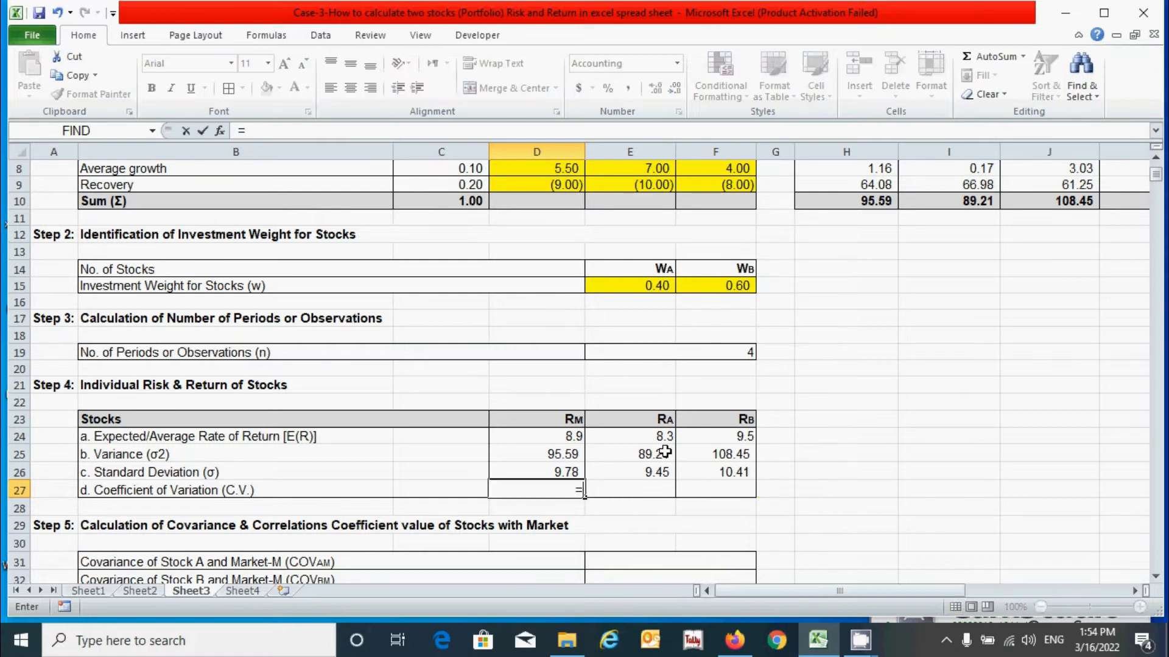
left_click(561, 472)
type("/")
left_click(575, 440)
key("Return")
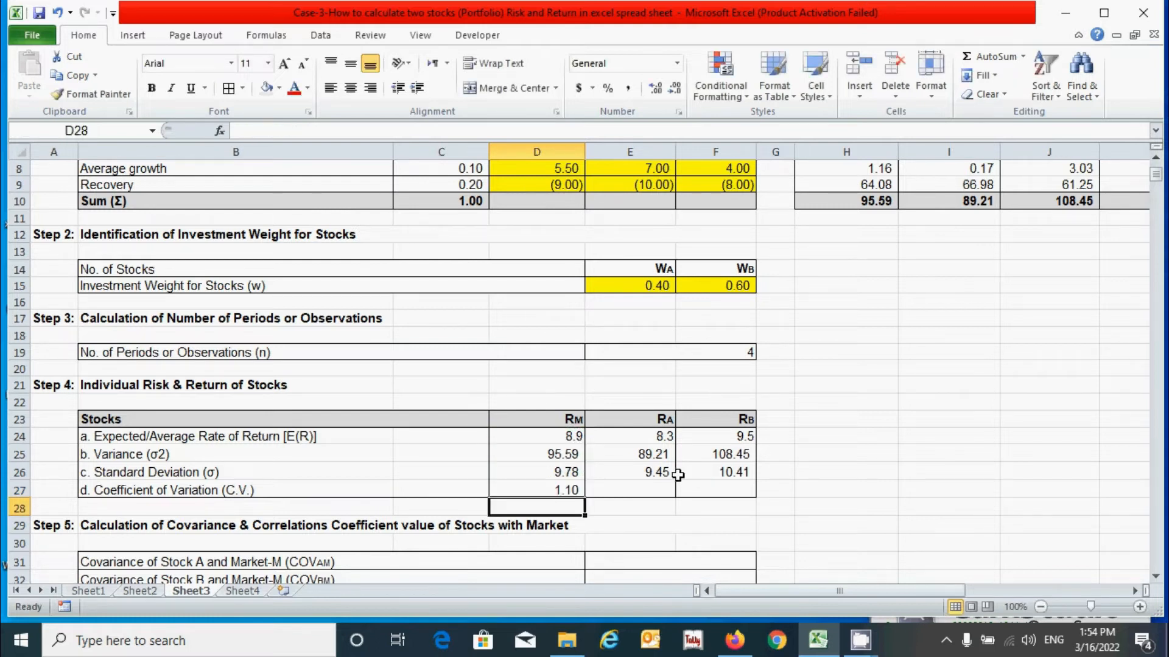
left_click(560, 487)
left_click_drag(592, 497, 721, 494)
left_click(740, 454)
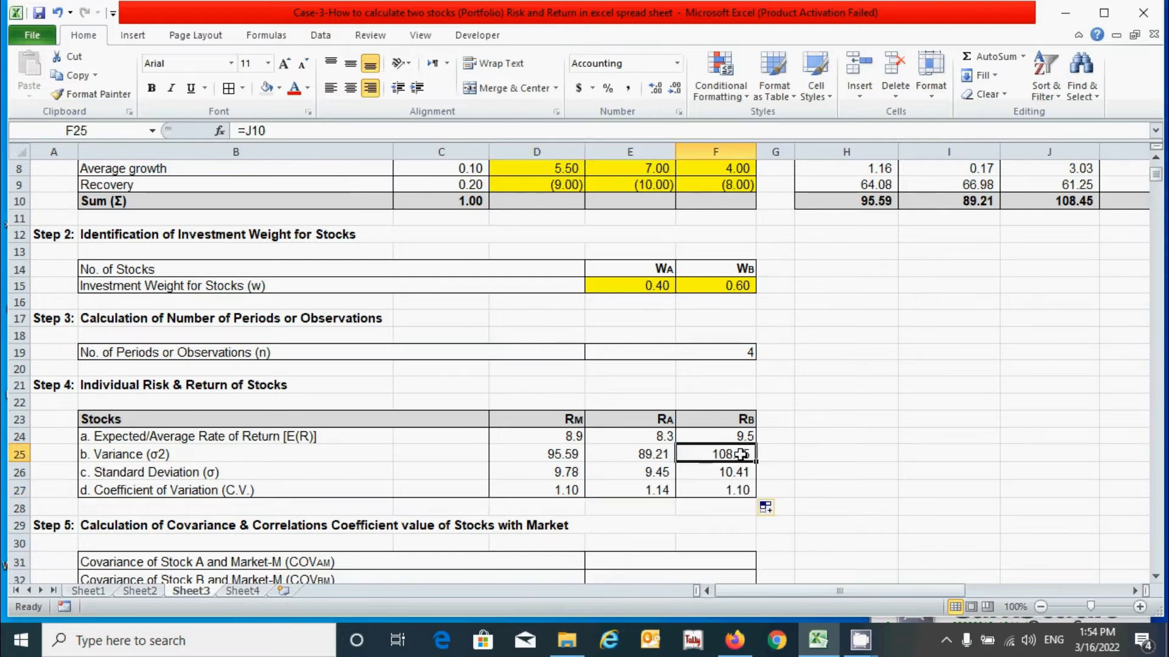
- Link the covariance of Stock A and the market in E31 to the M1*A1*P column total with =N10
scroll(530, 394, "down", 4)
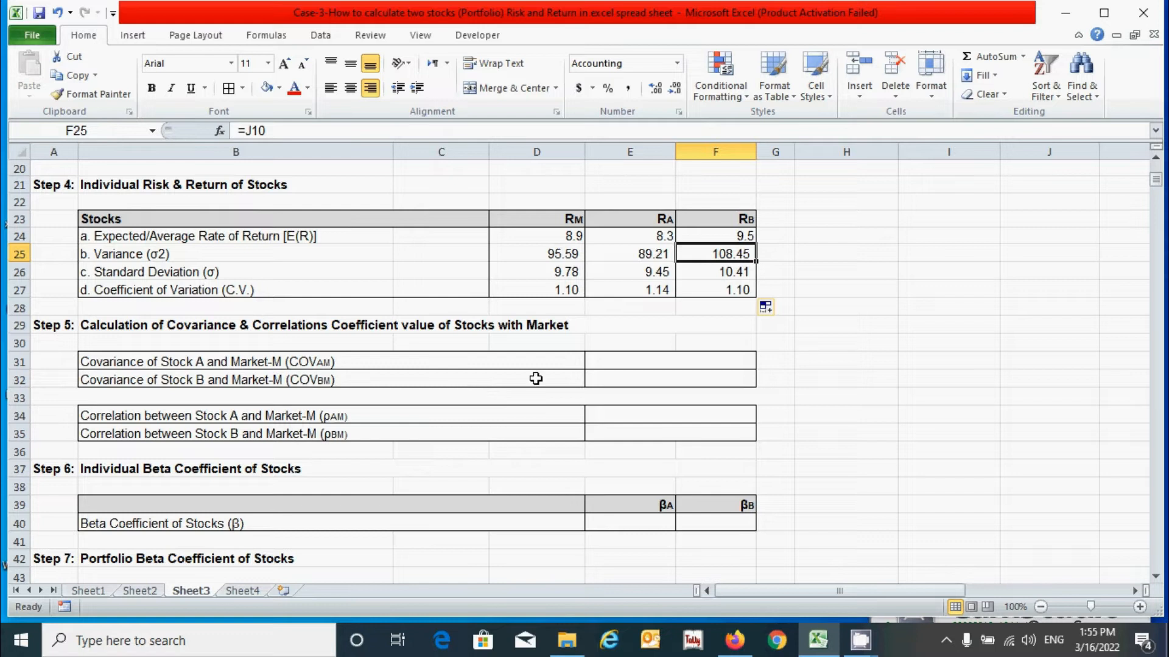
left_click(623, 361)
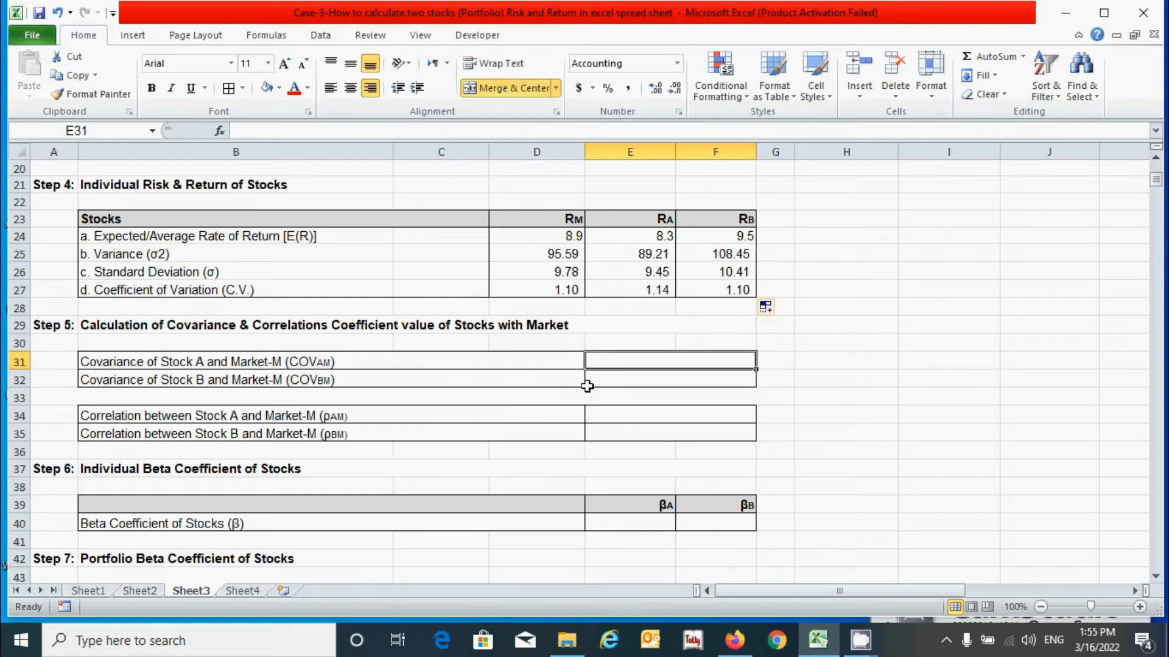
scroll(597, 396, "up", 1)
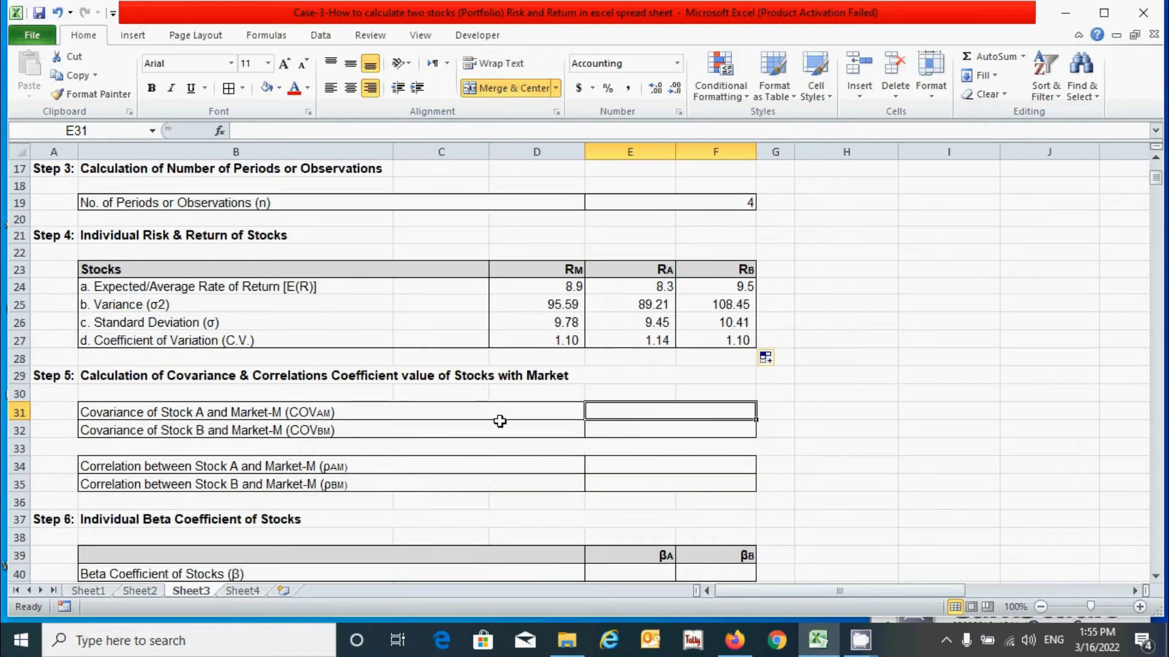
type("=")
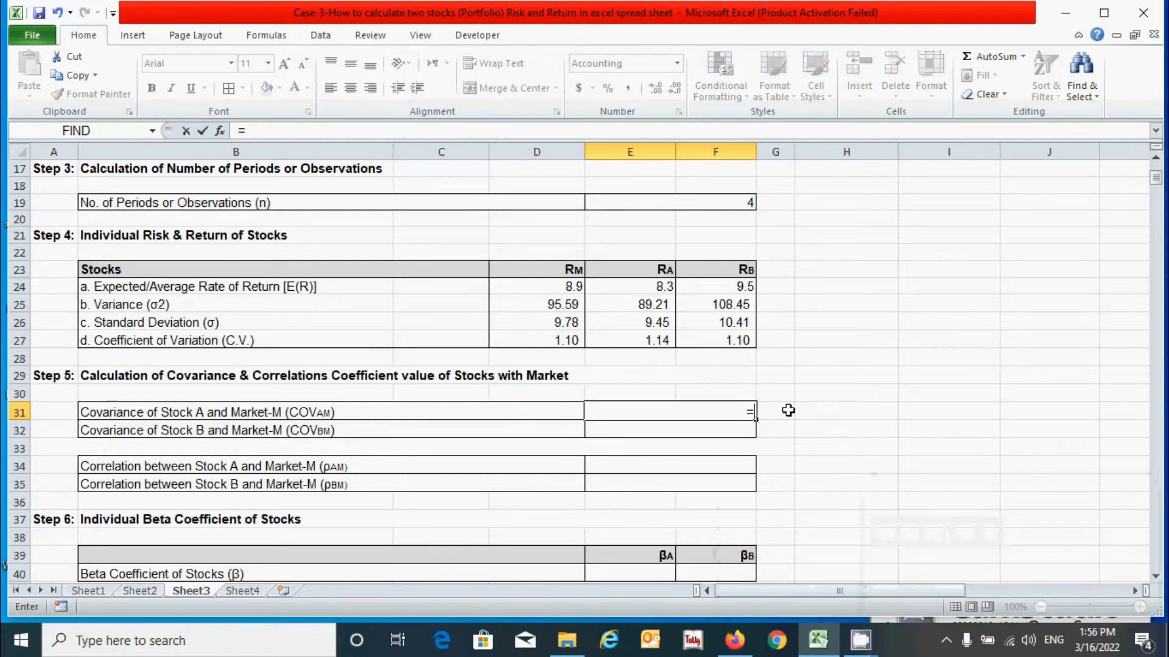
scroll(986, 335, "up", 5)
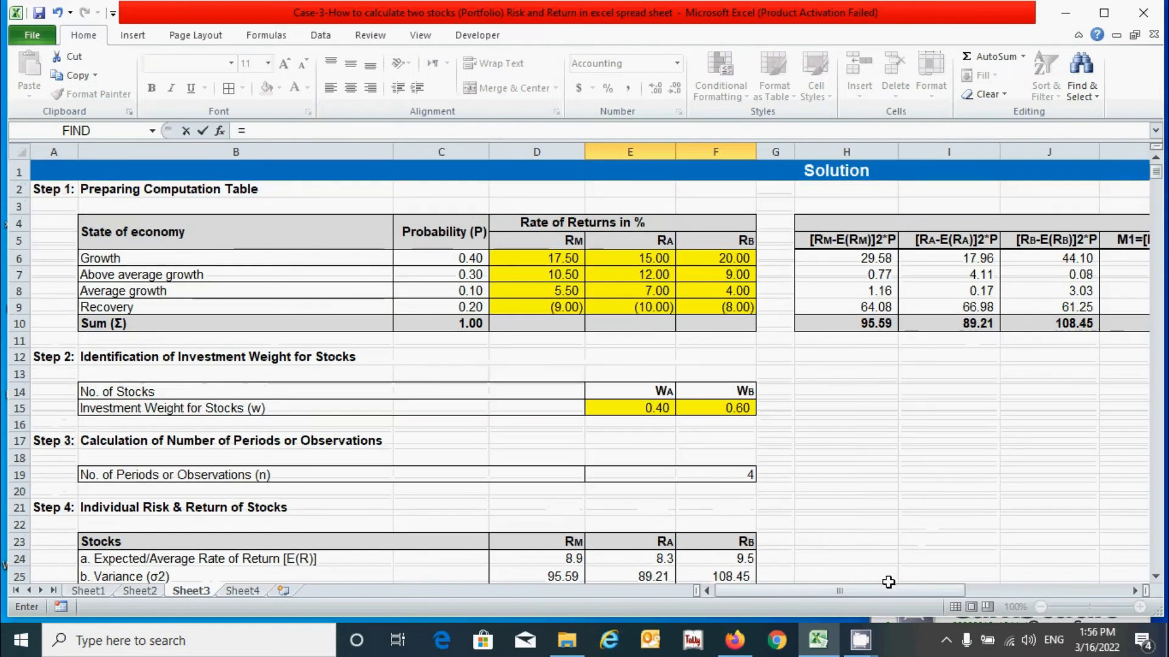
left_click_drag(874, 590, 940, 590)
left_click(851, 325)
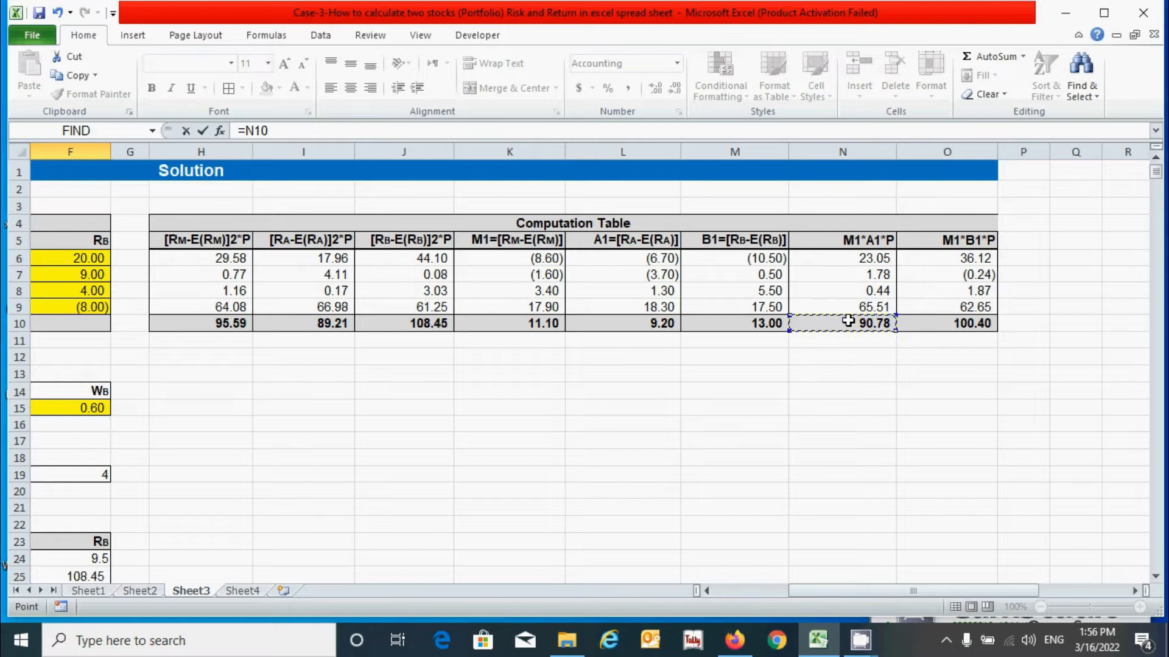
key("Return")
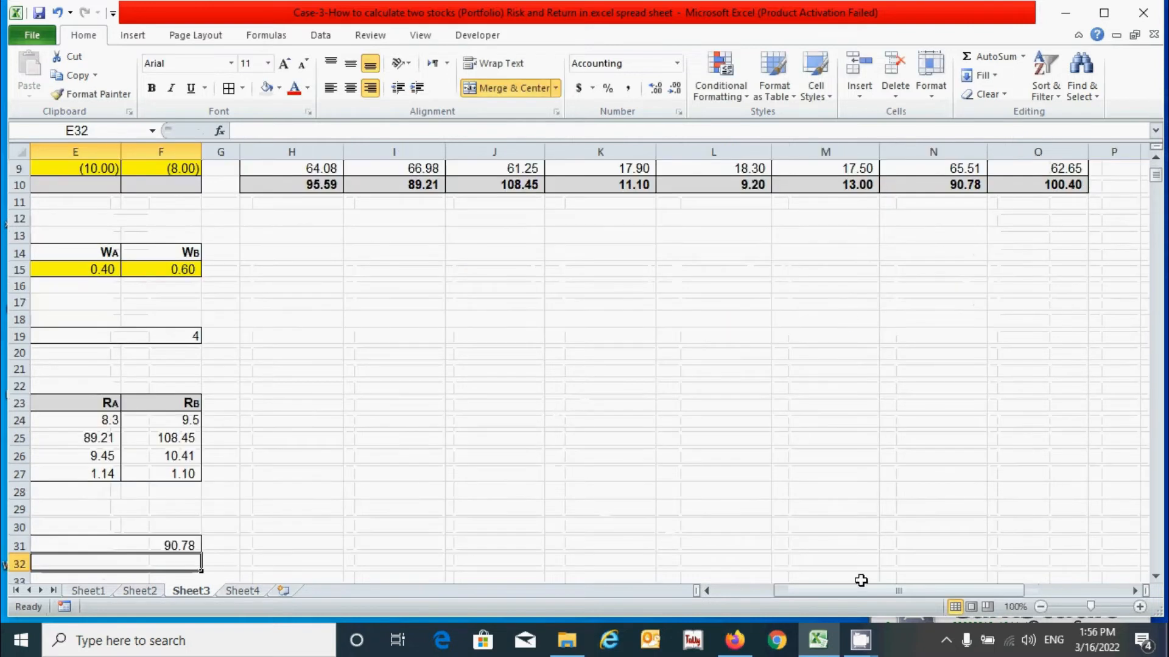
- Link the covariance of Stock B and the market in E32 to the M1*B1*P column total with =O10
left_click_drag(856, 596, 802, 602)
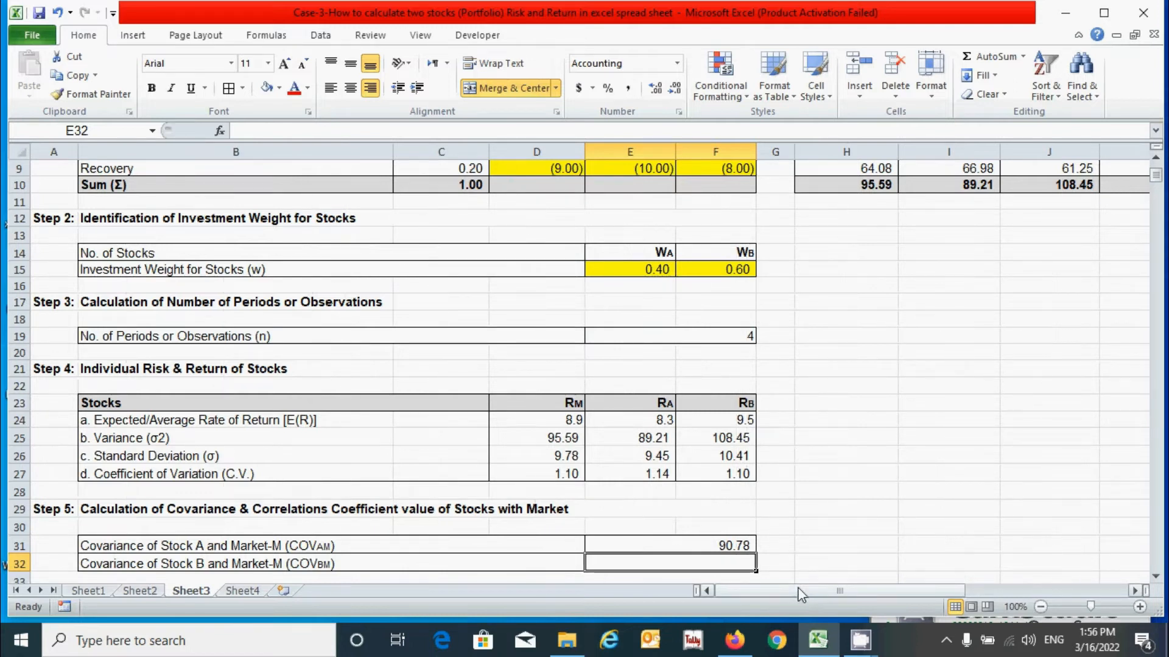
type("=")
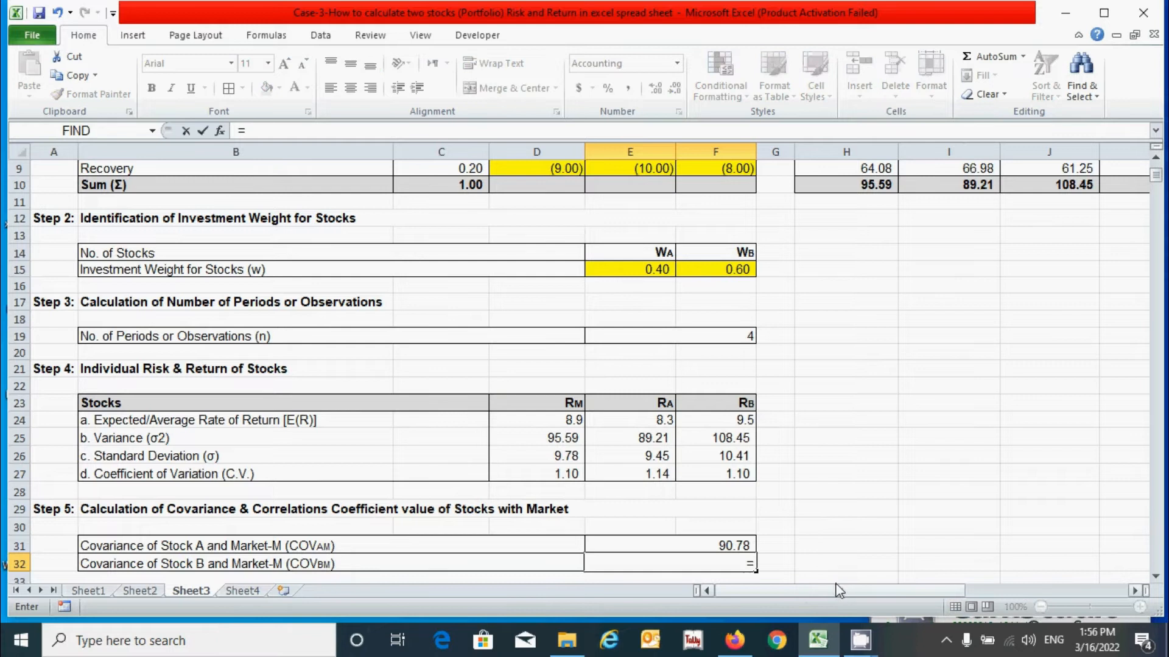
left_click_drag(824, 596, 905, 590)
scroll(901, 460, "up", 2)
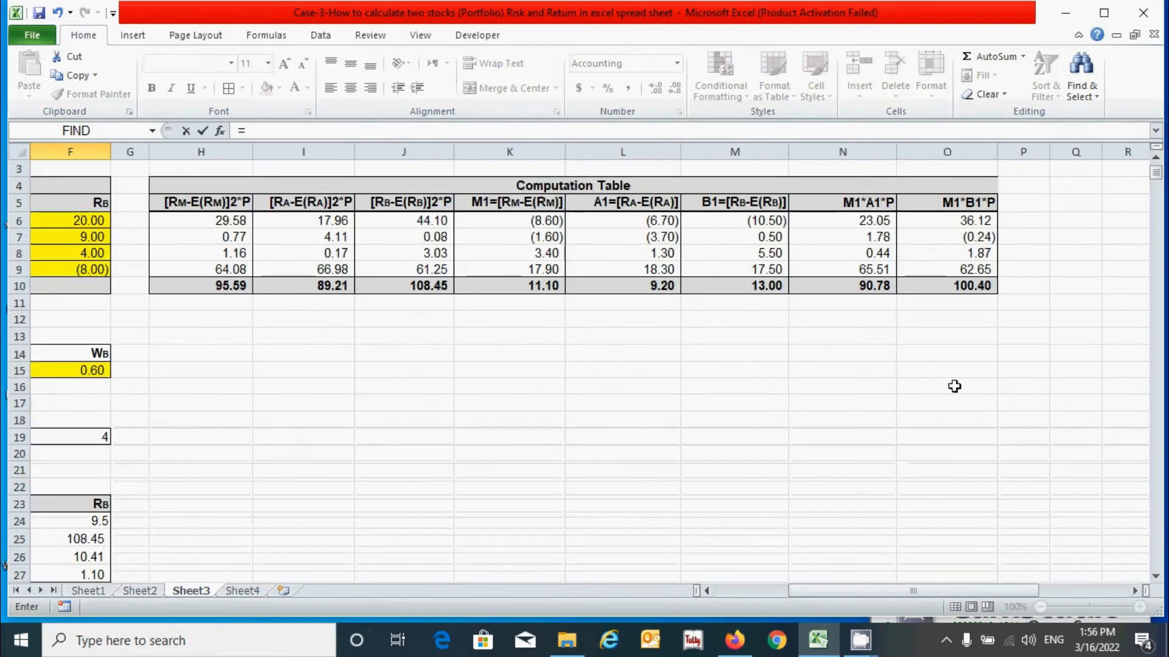
left_click(951, 288)
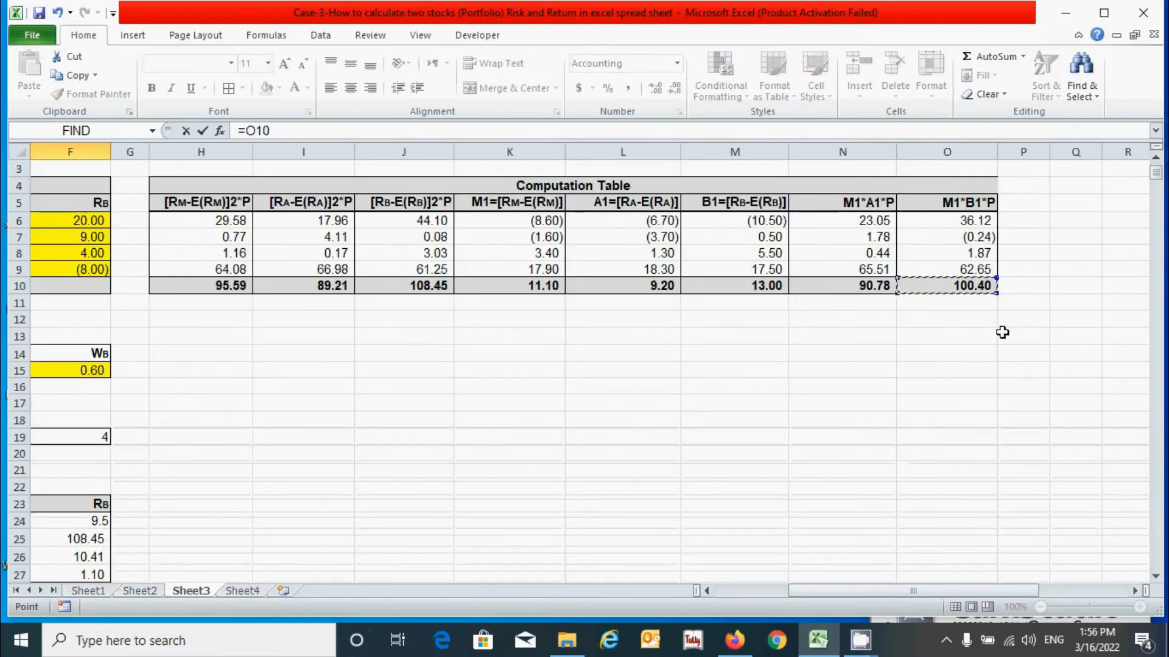
key("Return")
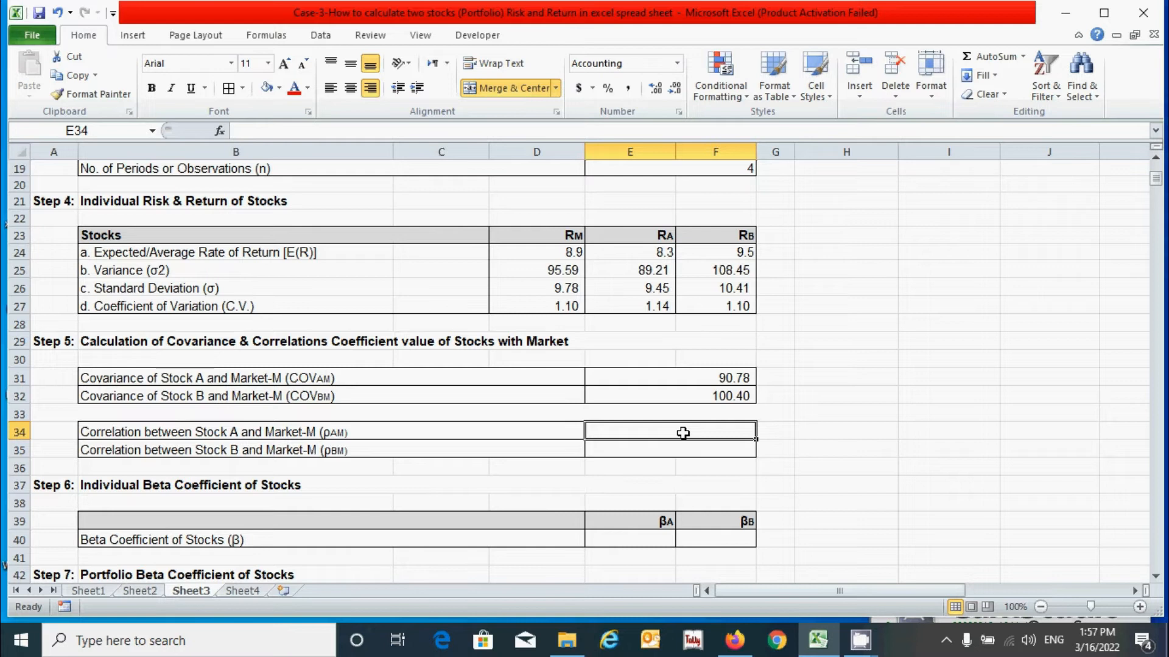
- Calculate the correlation between Stock A and the market in E34 with =E31/(E26*D26)
type("=")
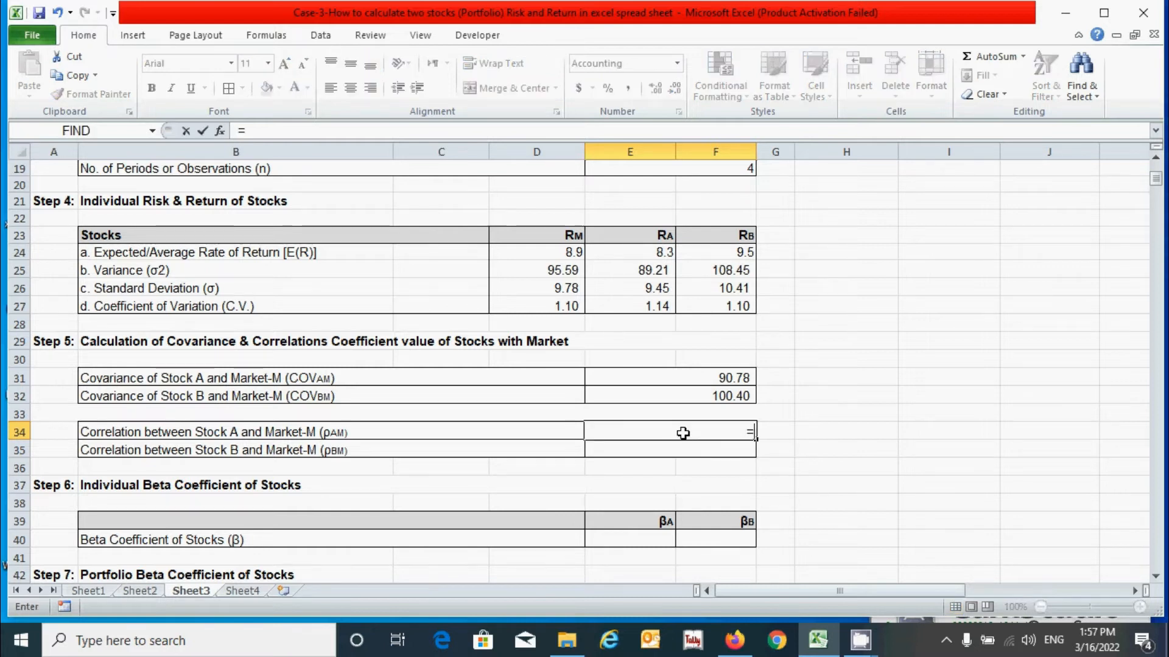
left_click(696, 376)
type("/(")
left_click(632, 288)
type("*")
left_click(560, 289)
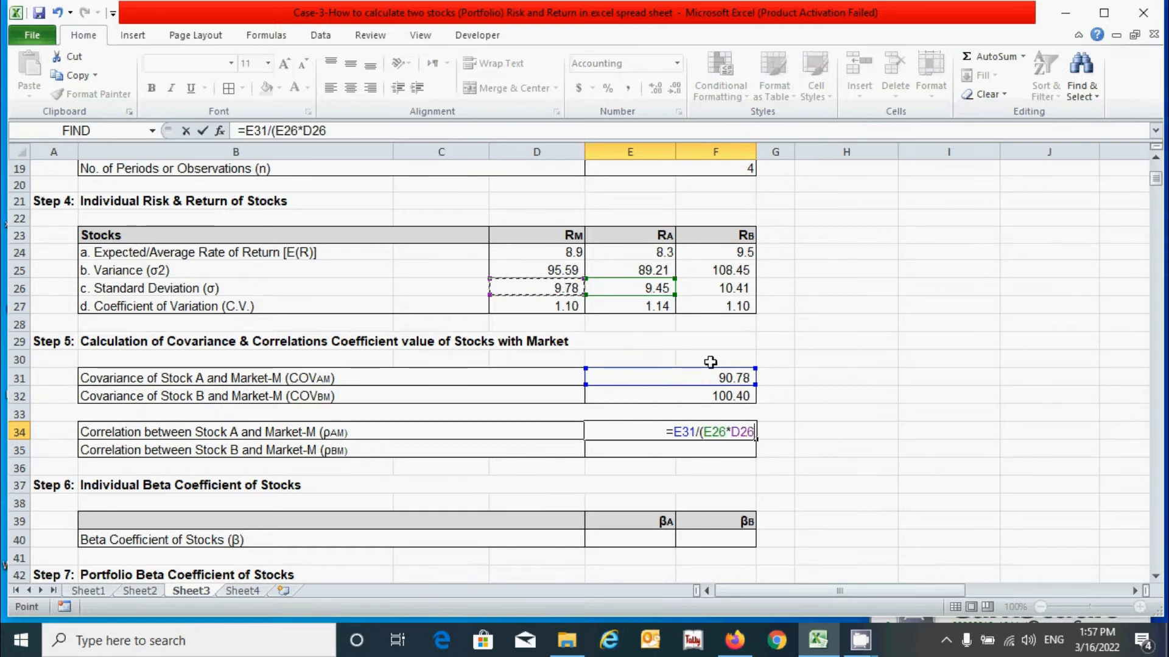
type(")")
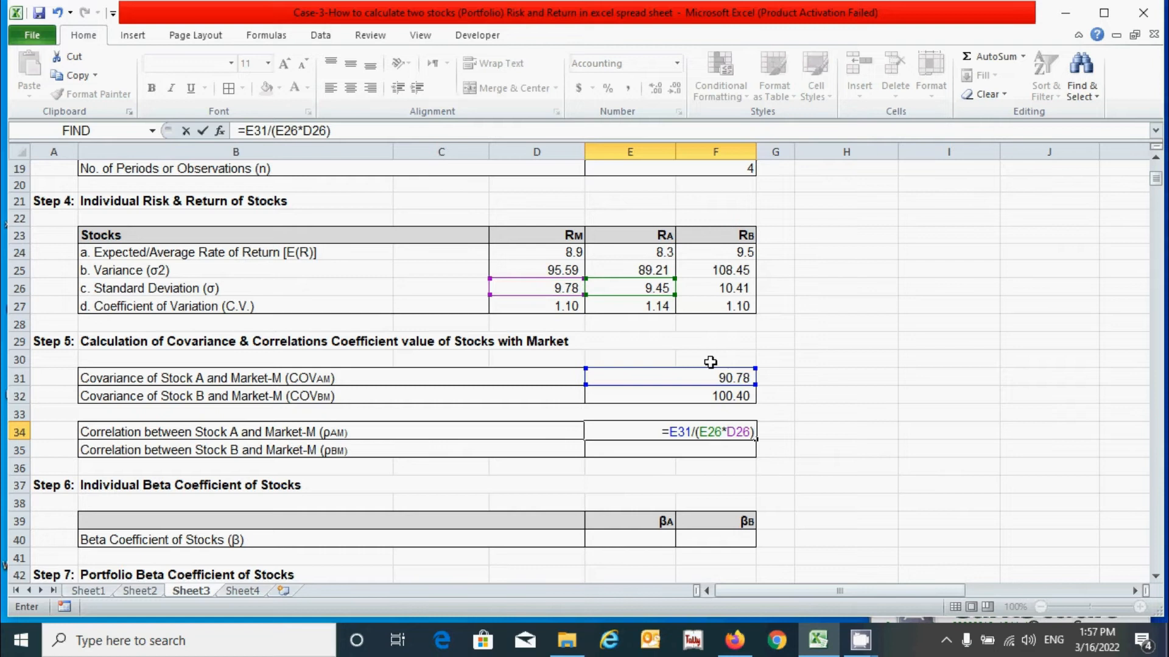
key("Return")
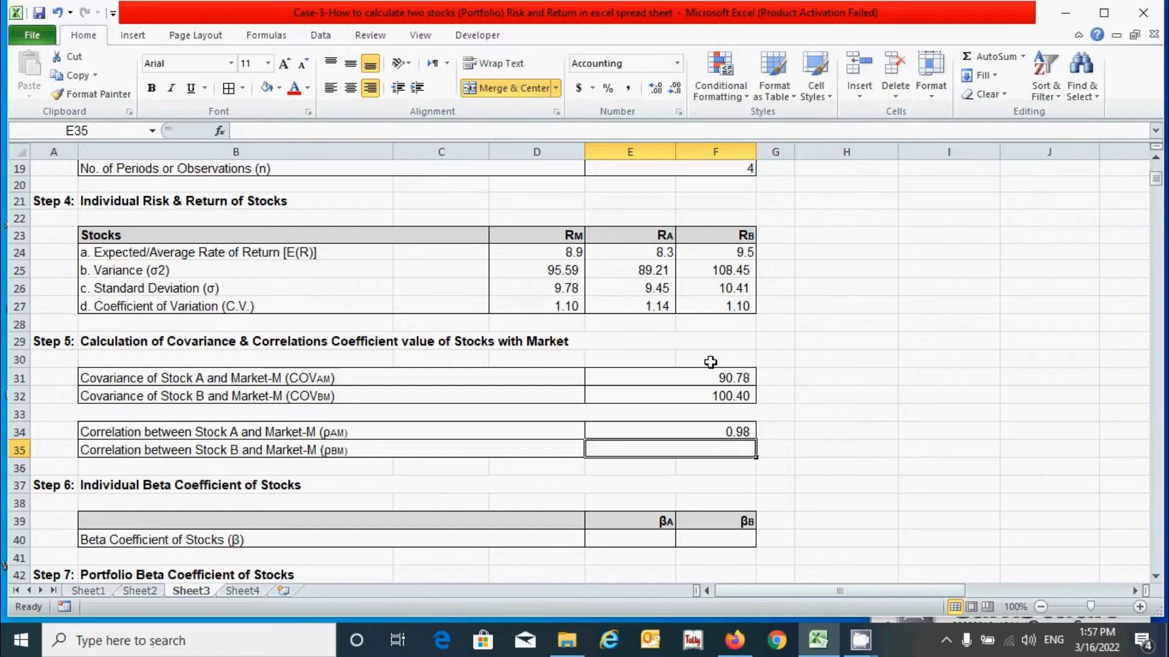
- Calculate the correlation between Stock B and the market in E35 with =E32/(F26*D26)
type("=")
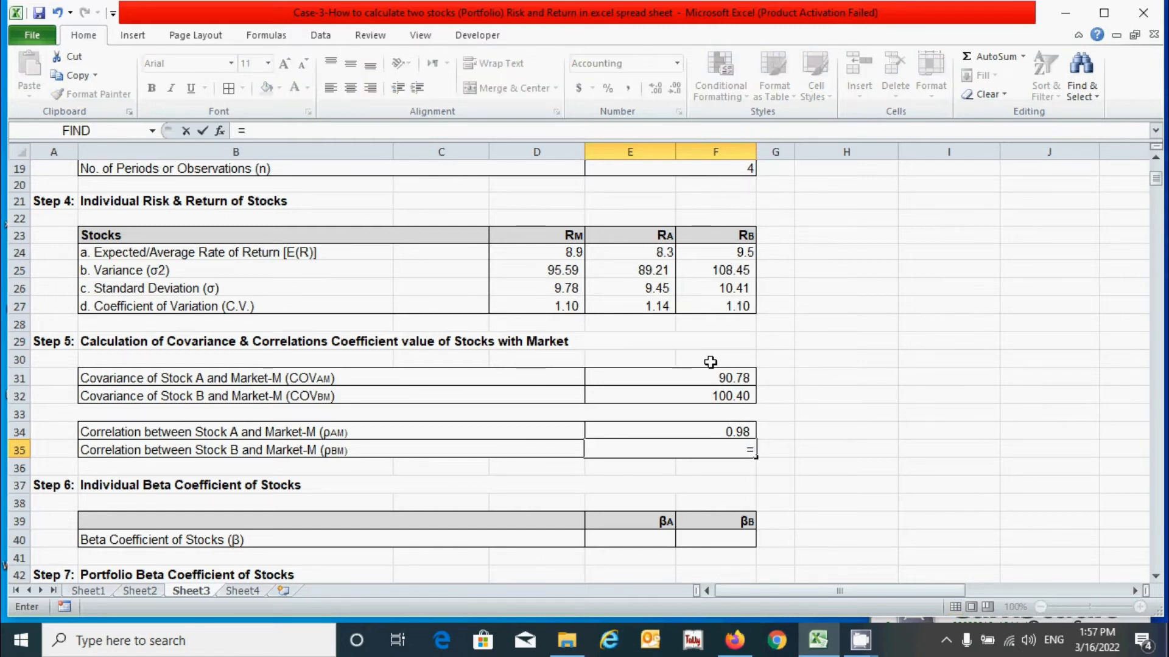
left_click(707, 392)
type("/(")
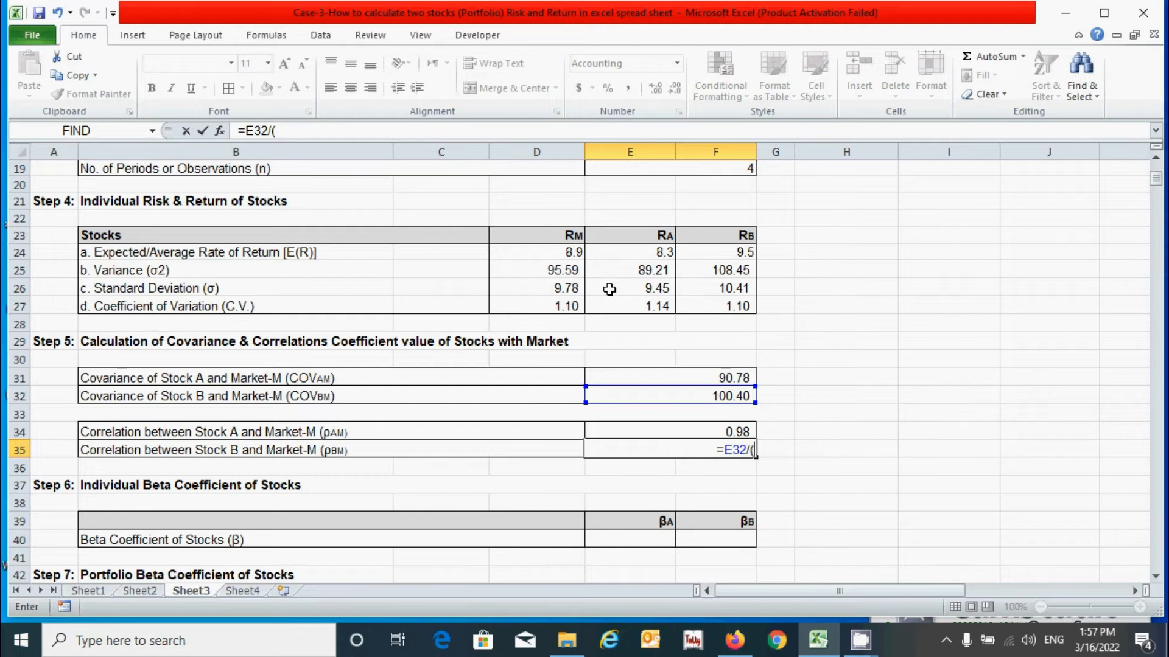
left_click(712, 290)
type("*")
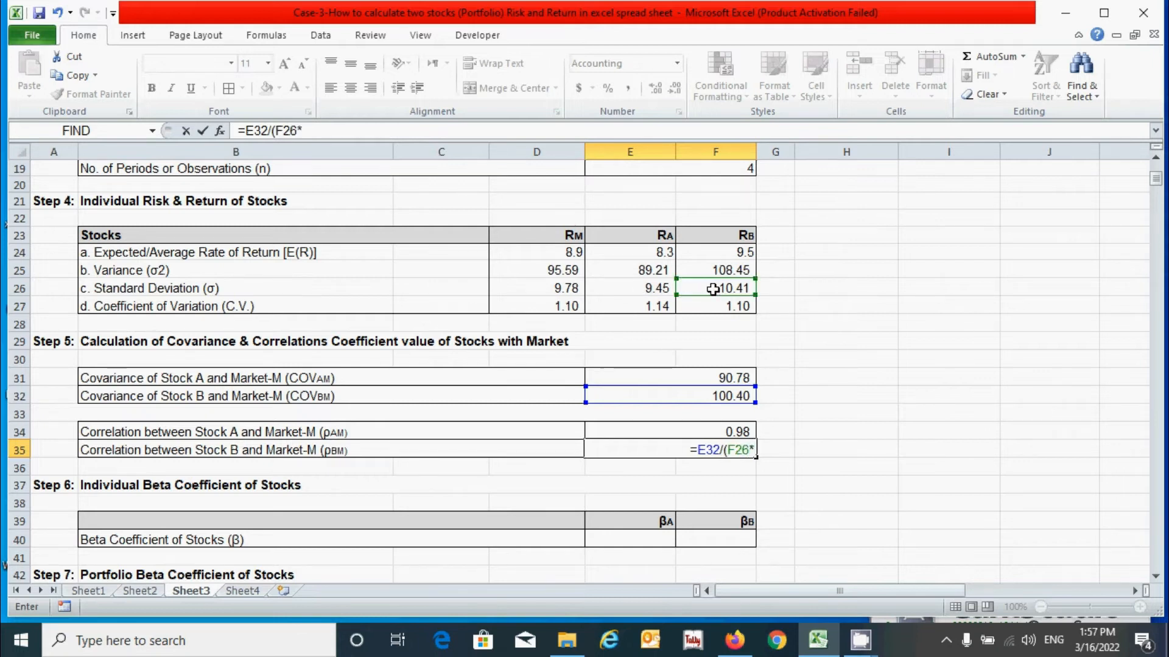
left_click(563, 290)
type(")")
key("Return")
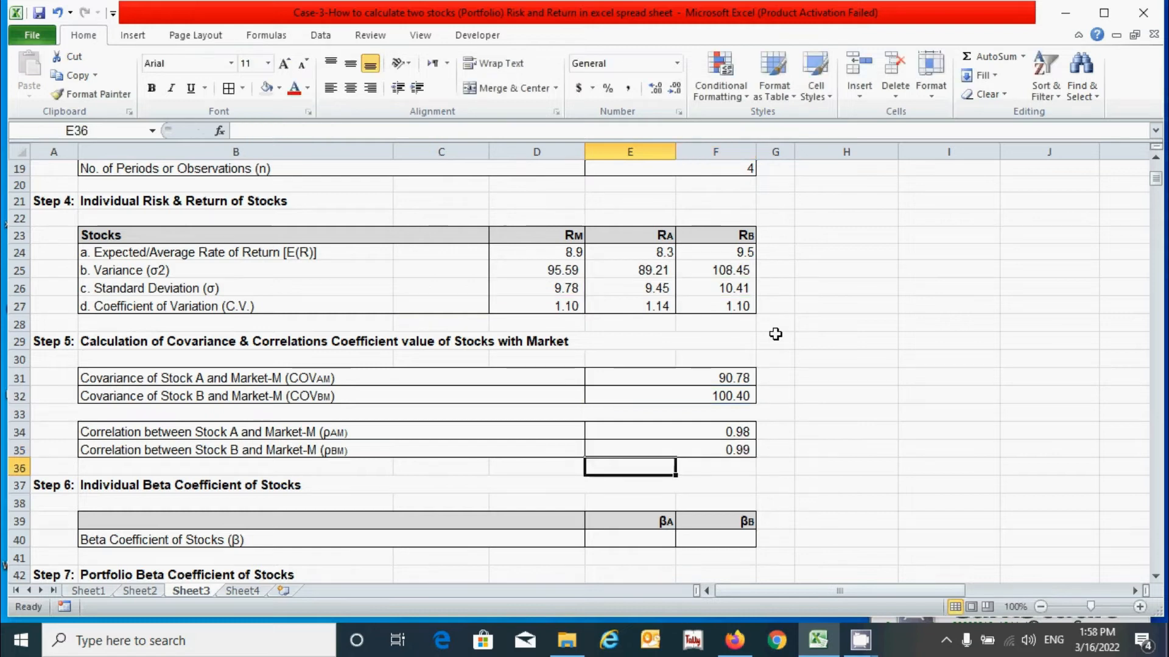
- Calculate Stock A's beta coefficient in E40 with =E31/D25 and apply the comma number style to the cell
scroll(826, 332, "down", 2)
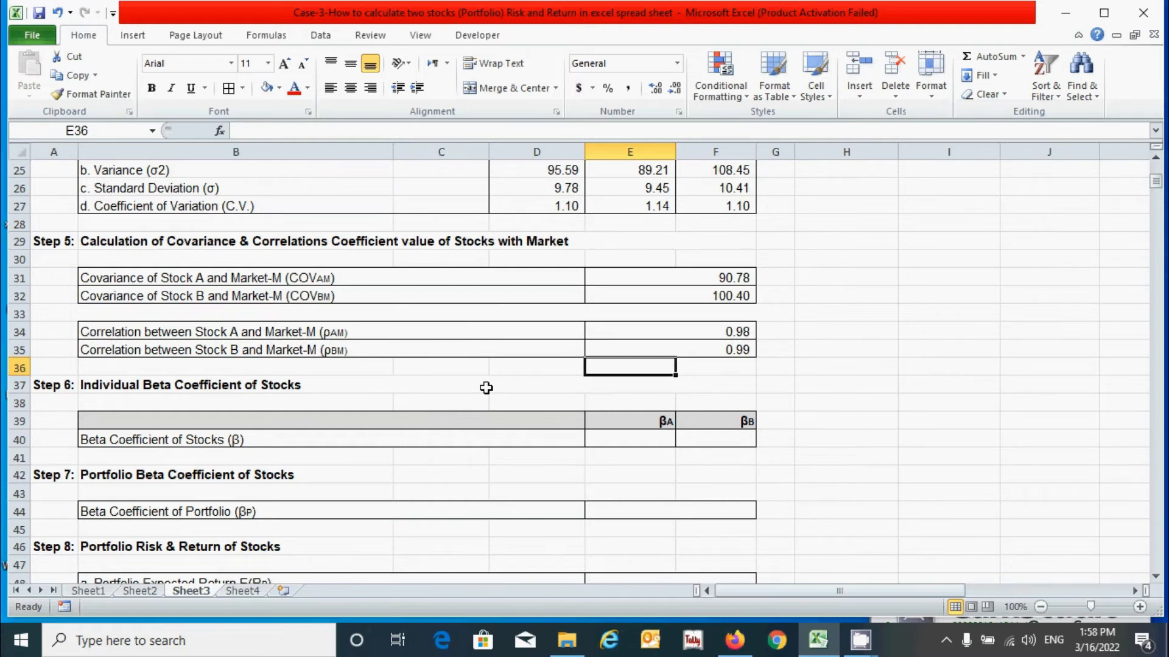
scroll(484, 390, "down", 1)
left_click(623, 382)
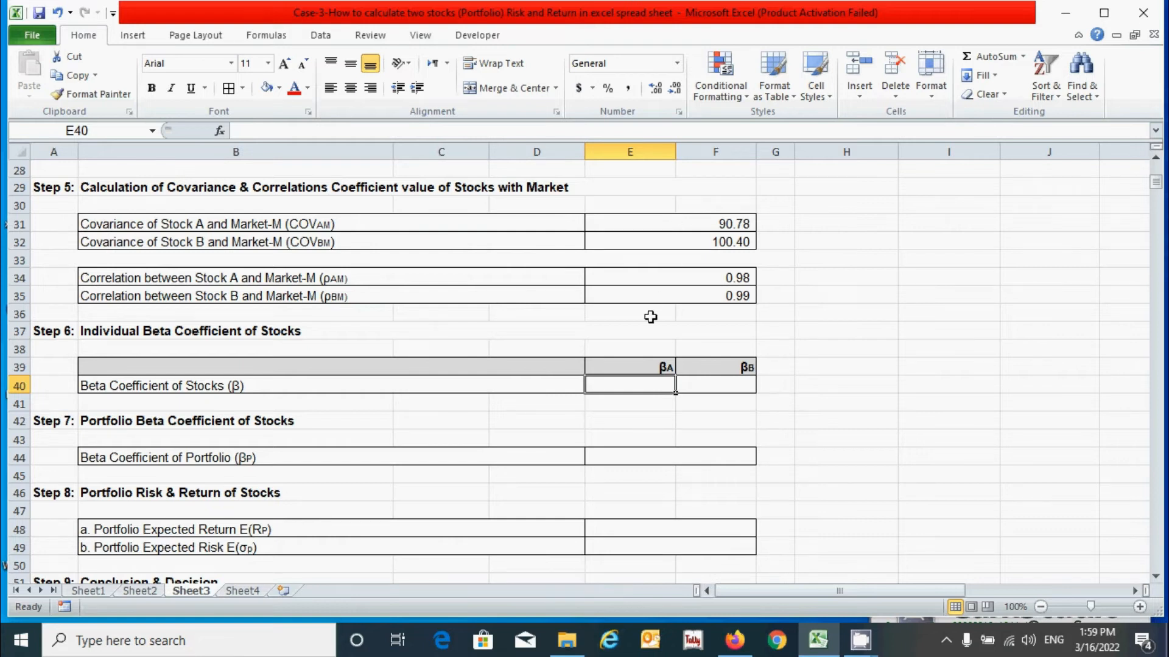
scroll(650, 317, "up", 2)
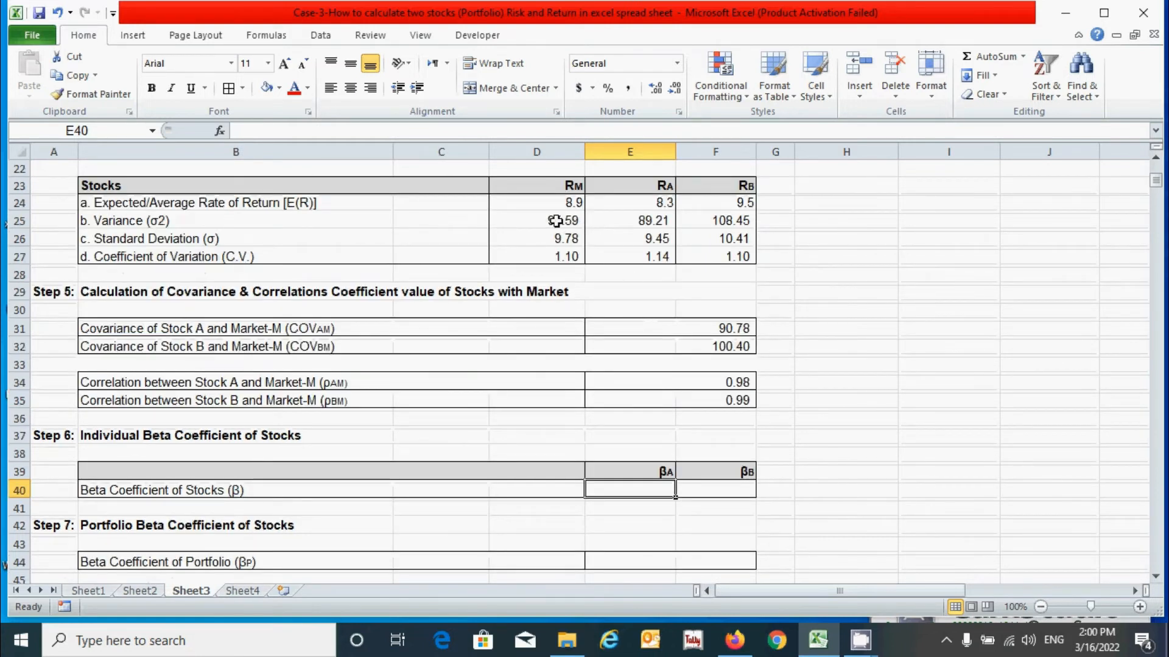
scroll(686, 324, "down", 2)
type("=")
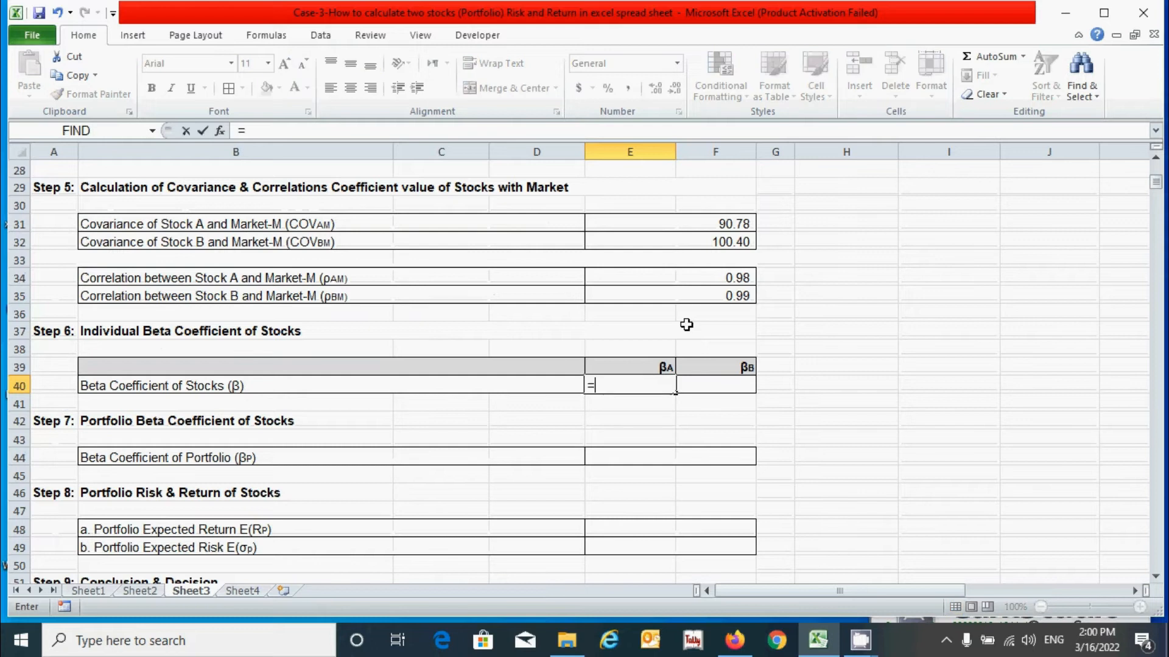
scroll(686, 324, "up", 1)
left_click(712, 278)
type("/")
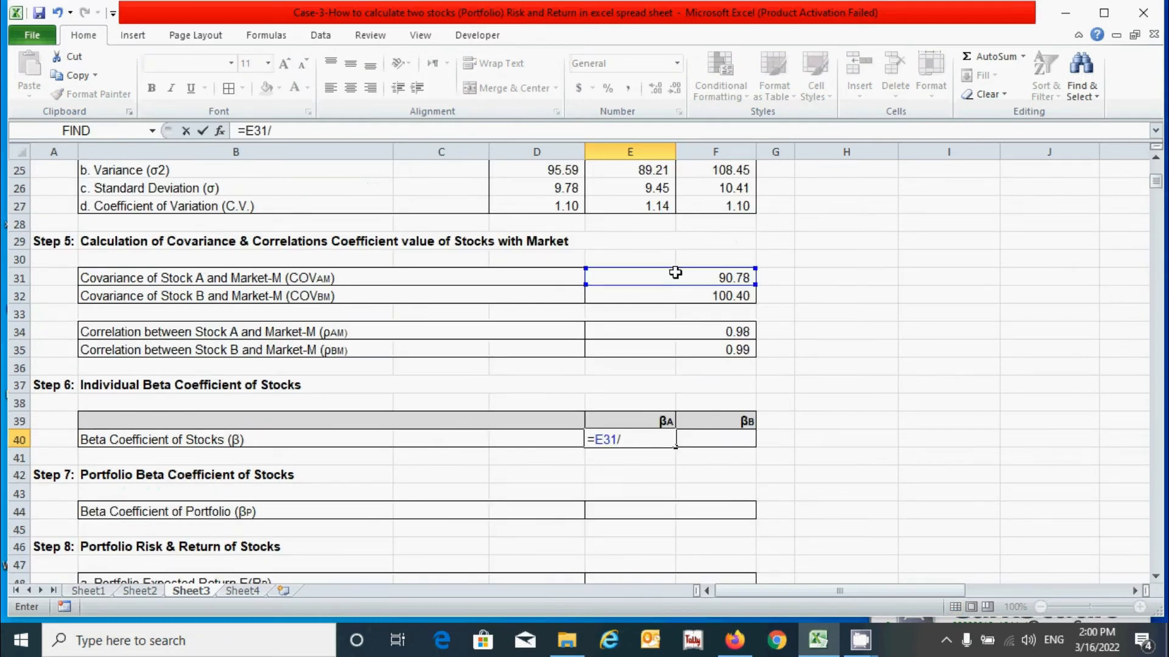
scroll(673, 272, "up", 2)
left_click(558, 272)
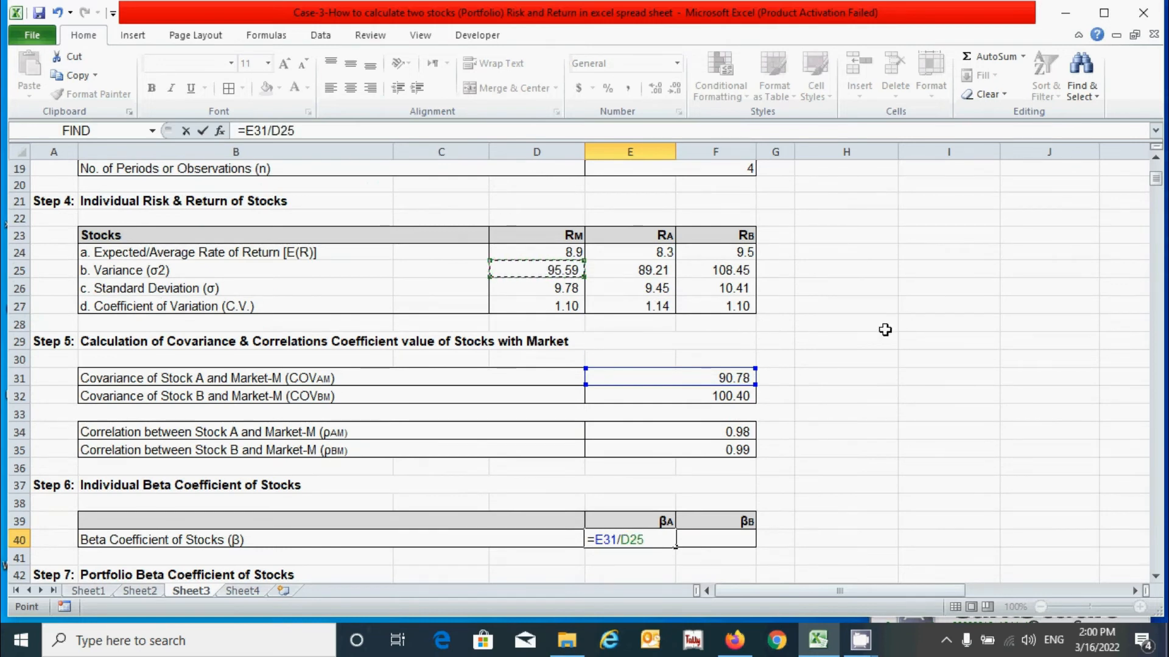
key("Return")
left_click(635, 540)
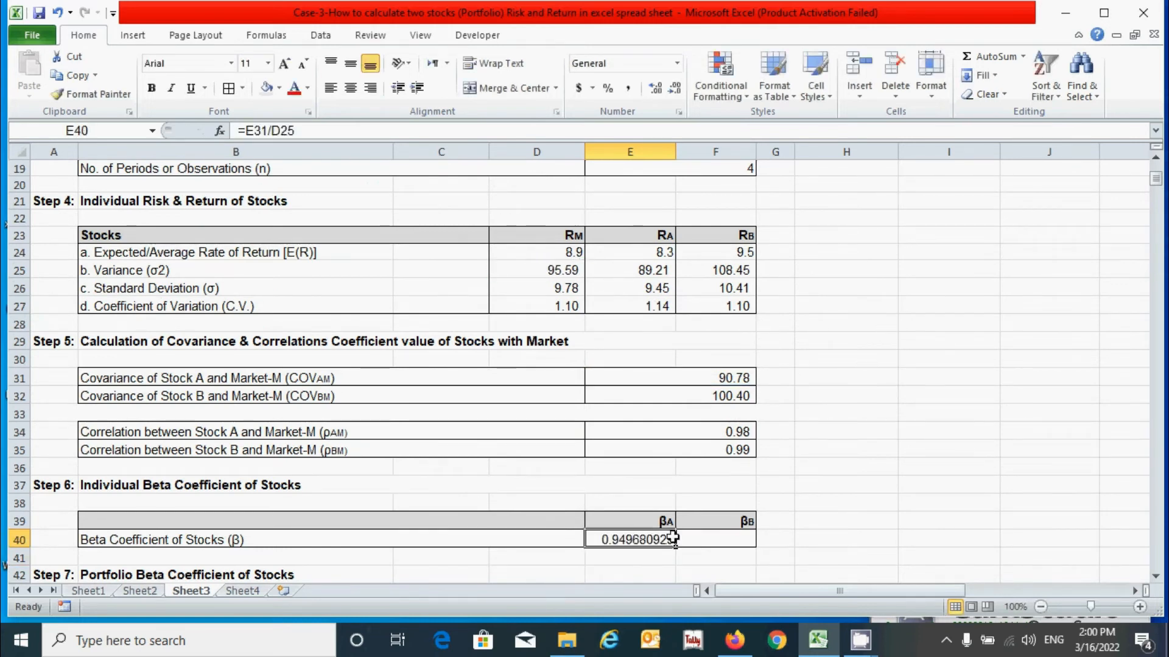
left_click(630, 92)
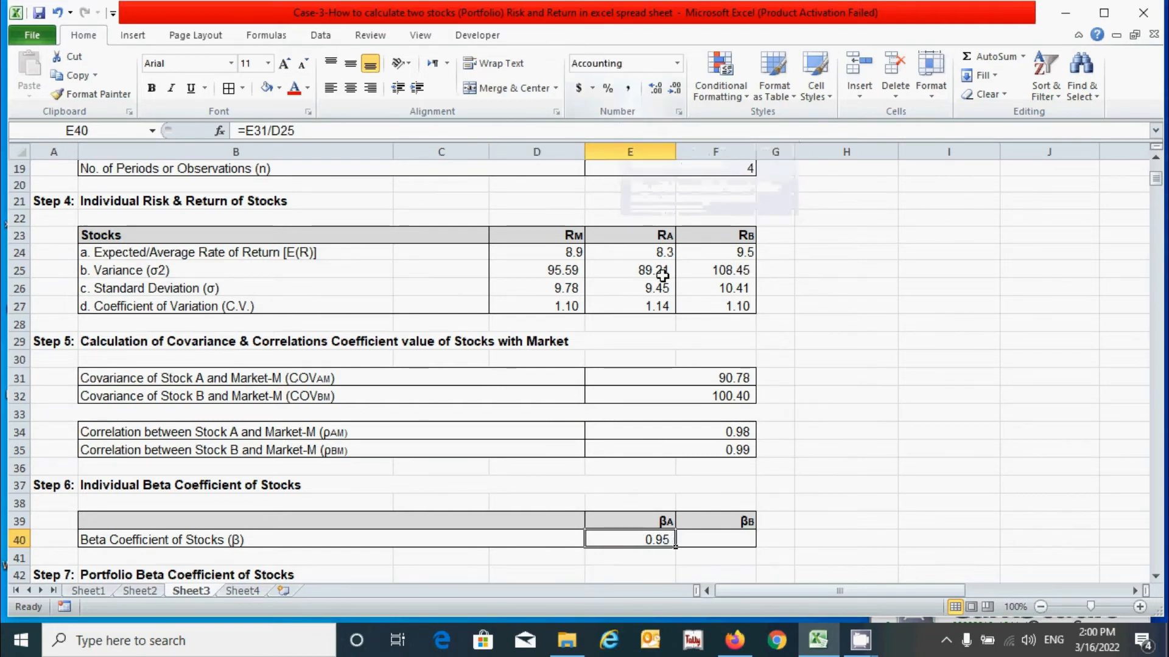
- Calculate Stock B's beta coefficient in F40 with =E32/D25 and apply the comma number style to the cell
left_click(741, 538)
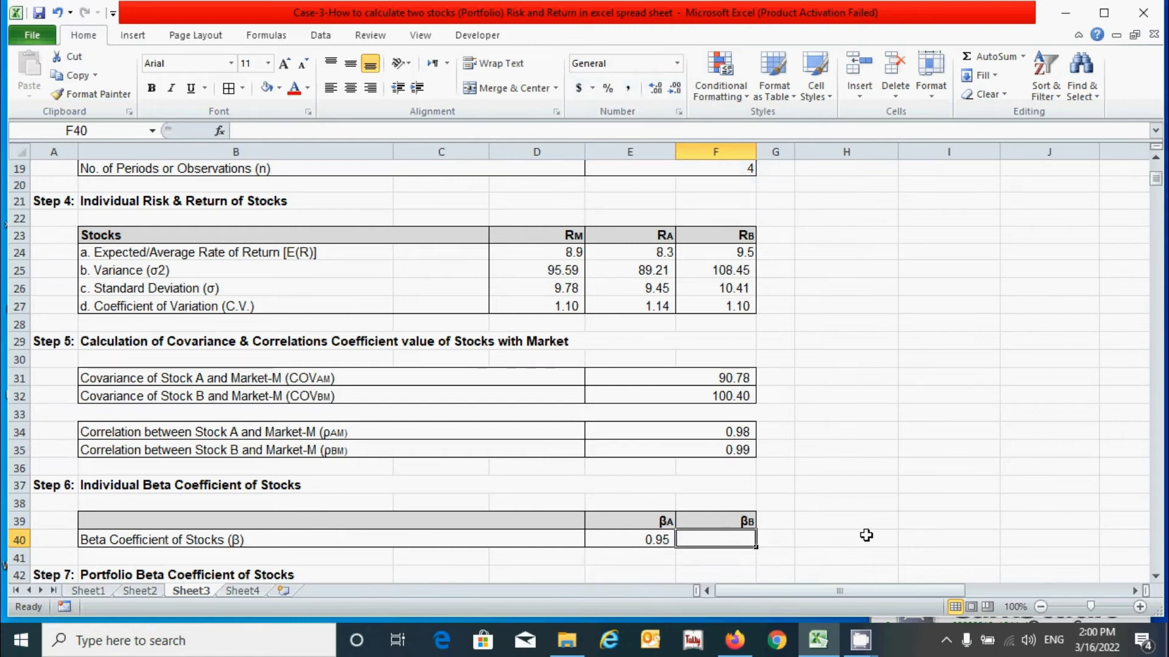
type("=")
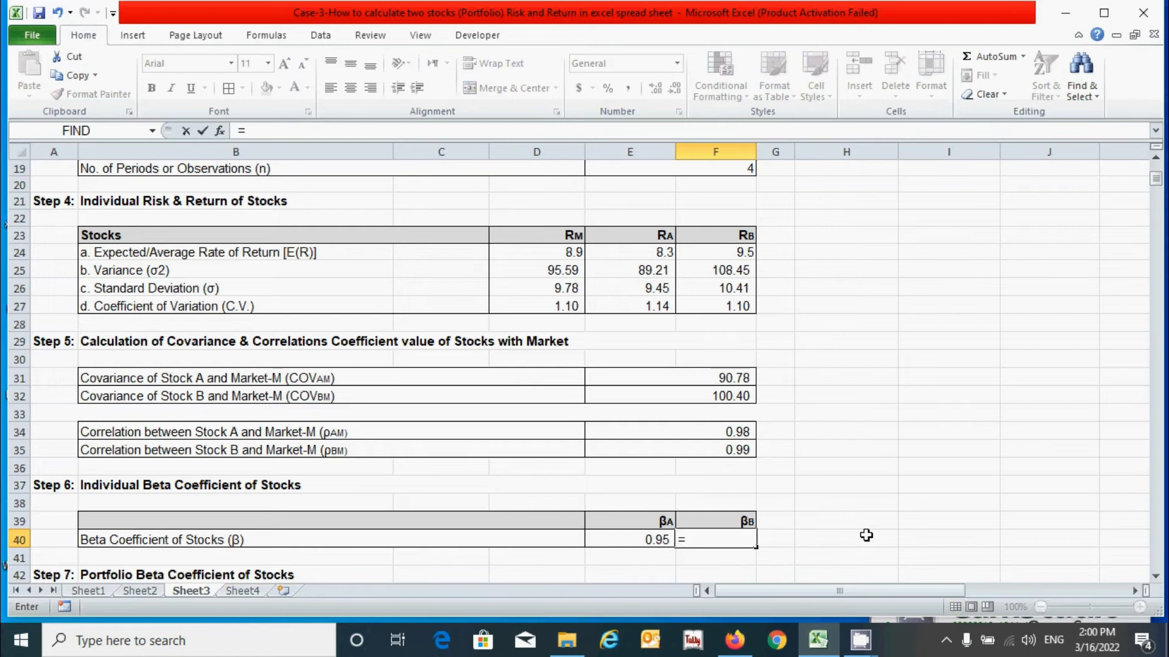
left_click(711, 399)
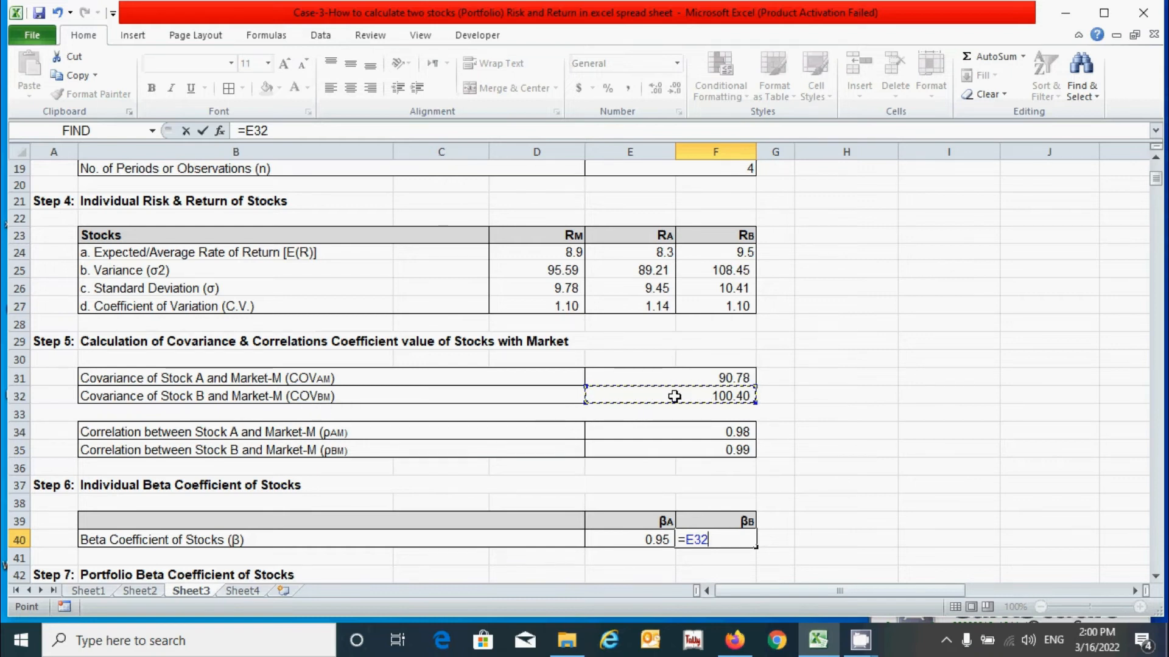
type("/")
left_click(572, 271)
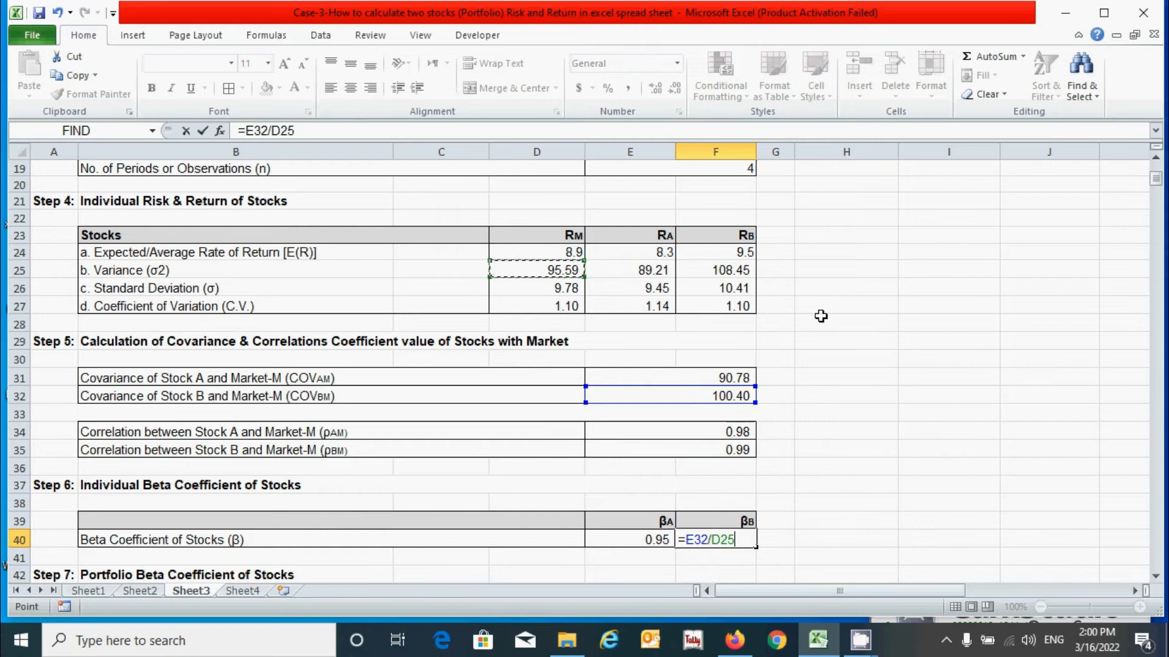
key("ctrl+Return")
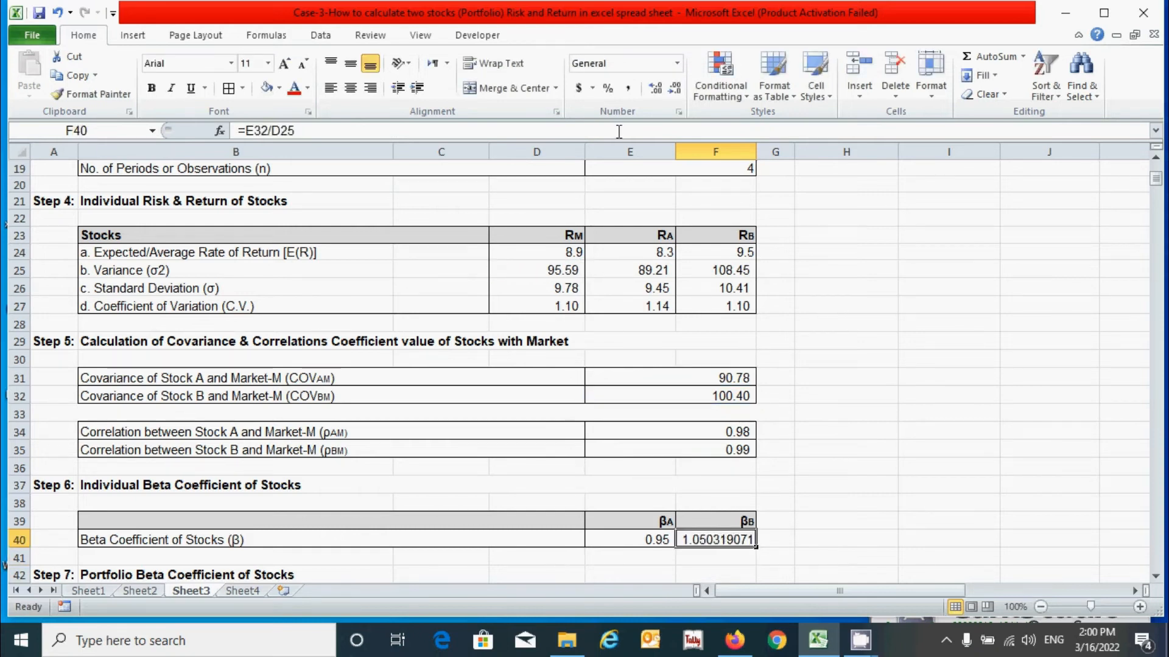
left_click(629, 89)
scroll(742, 447, "down", 2)
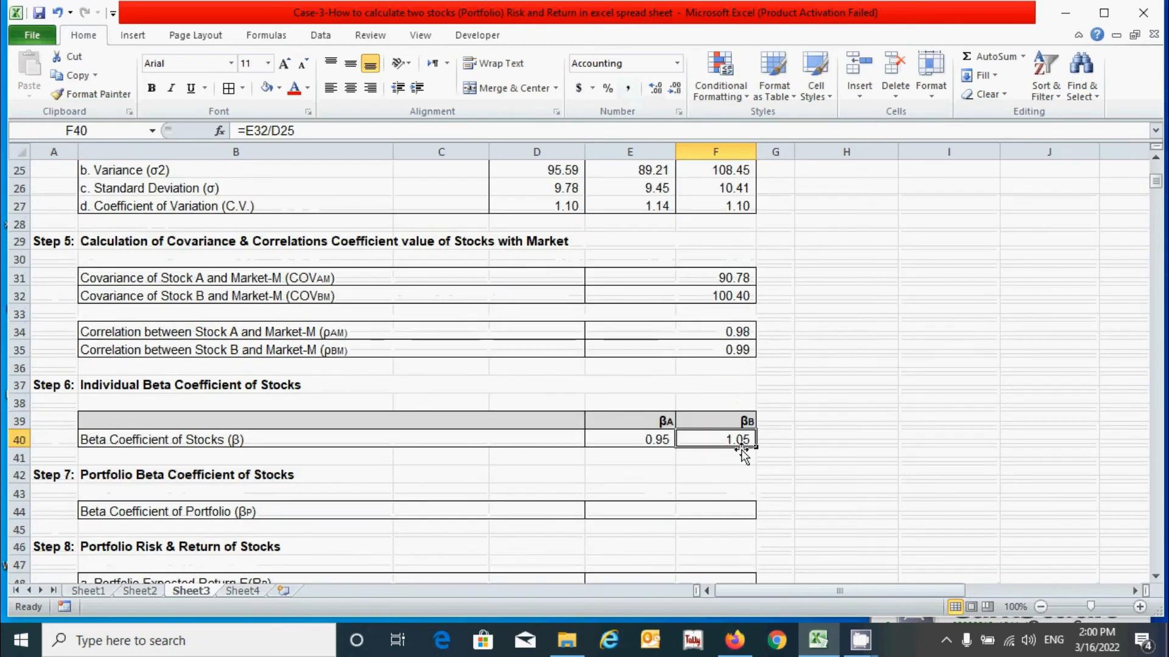
left_click(840, 458)
scroll(825, 444, "down", 2)
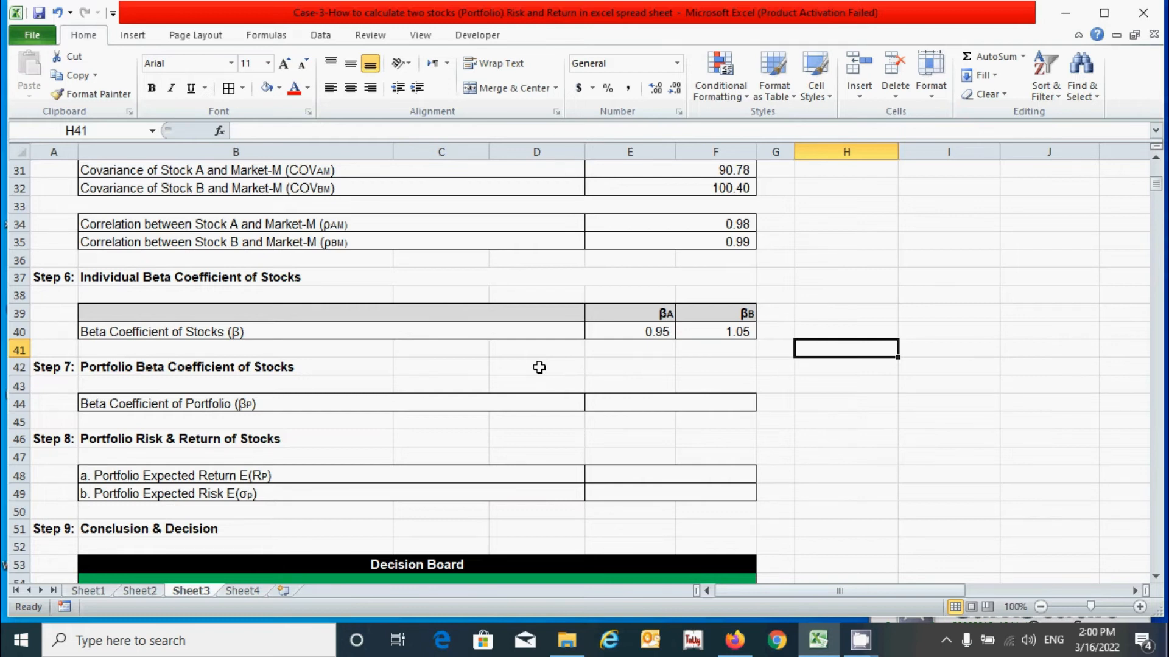
- Calculate the portfolio's beta coefficient in E44 with =E40*E15+F40*F15
left_click(672, 408)
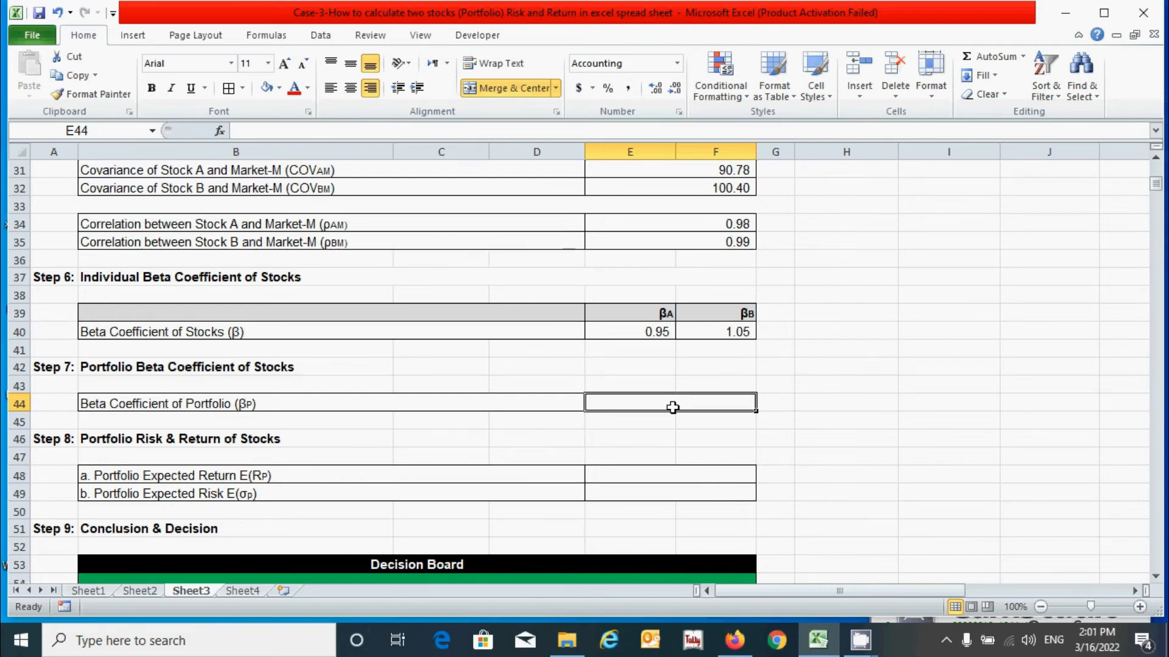
type("=")
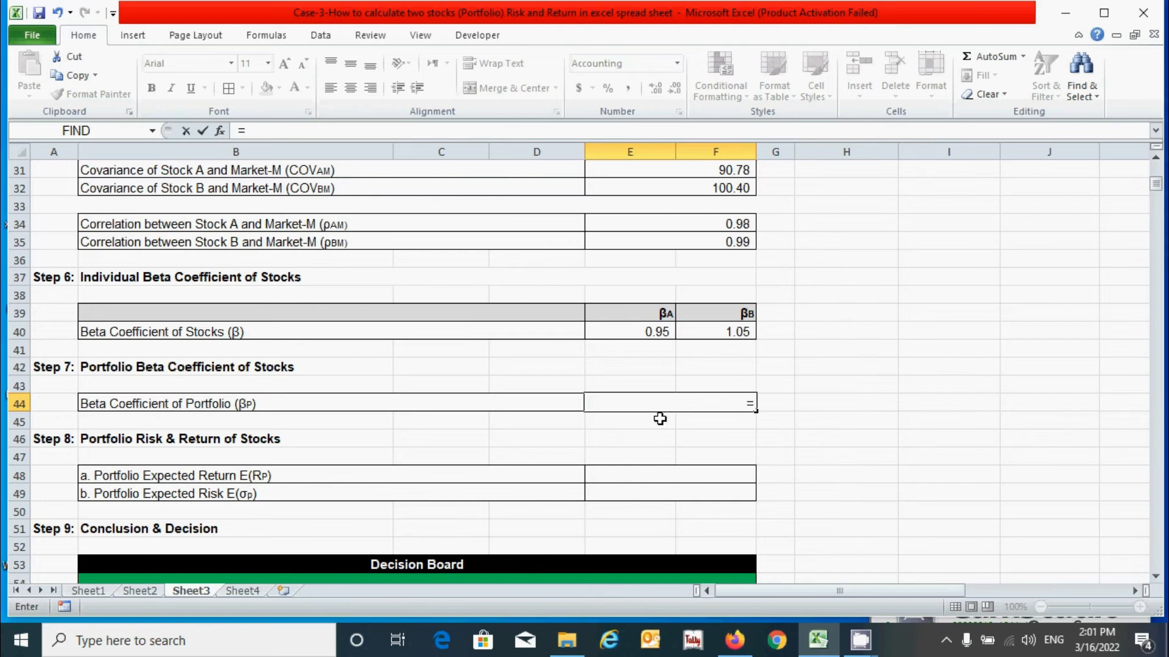
left_click(652, 334)
type("*")
scroll(686, 410, "up", 7)
left_click(652, 253)
type("+")
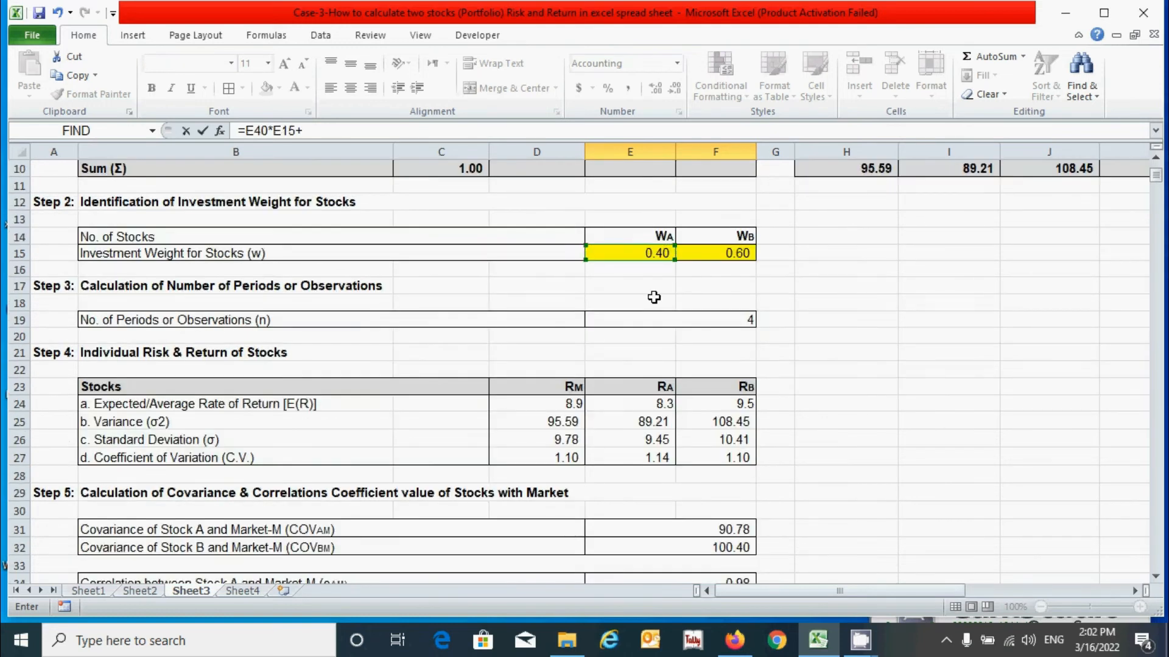
scroll(721, 538, "down", 4)
left_click(722, 490)
type("*")
scroll(746, 449, "up", 4)
left_click(726, 253)
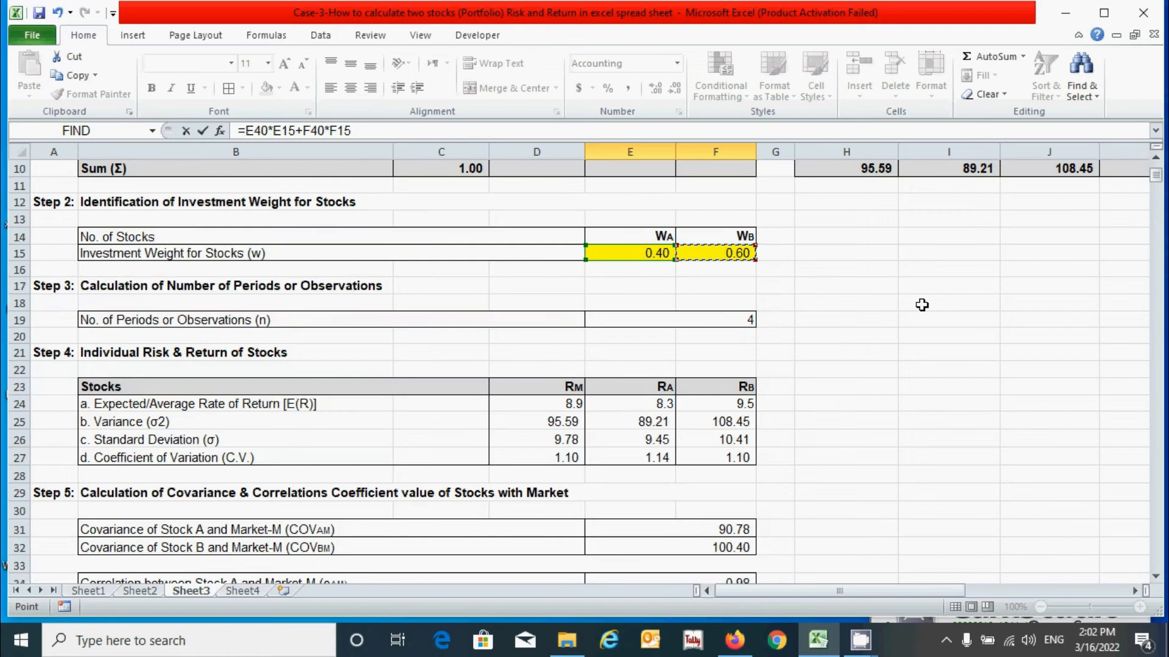
key("Return")
scroll(908, 334, "down", 2)
left_click(722, 467)
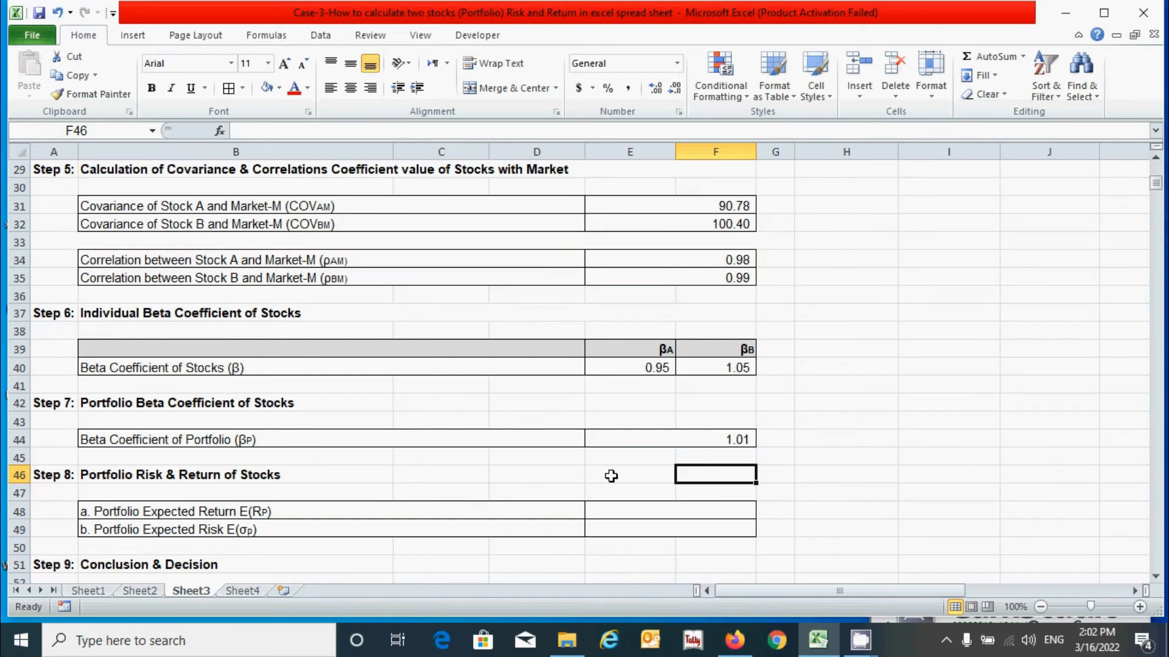
- Calculate the portfolio's expected return in E48 with =E24*E15+F24*F15
scroll(642, 469, "down", 1)
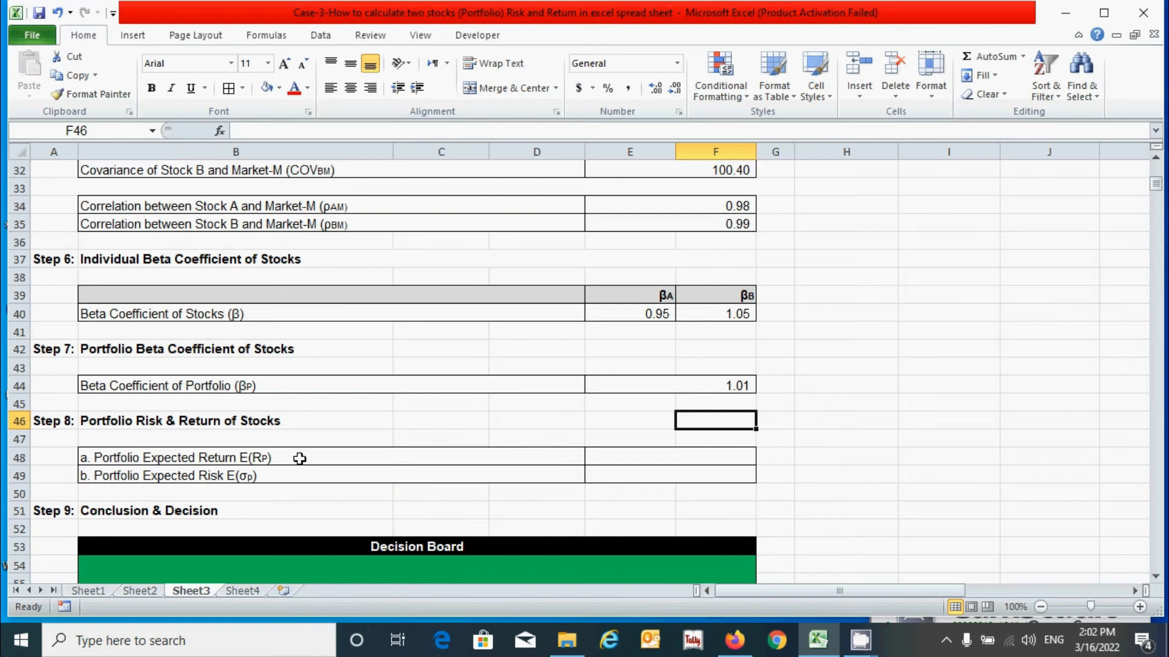
left_click(600, 457)
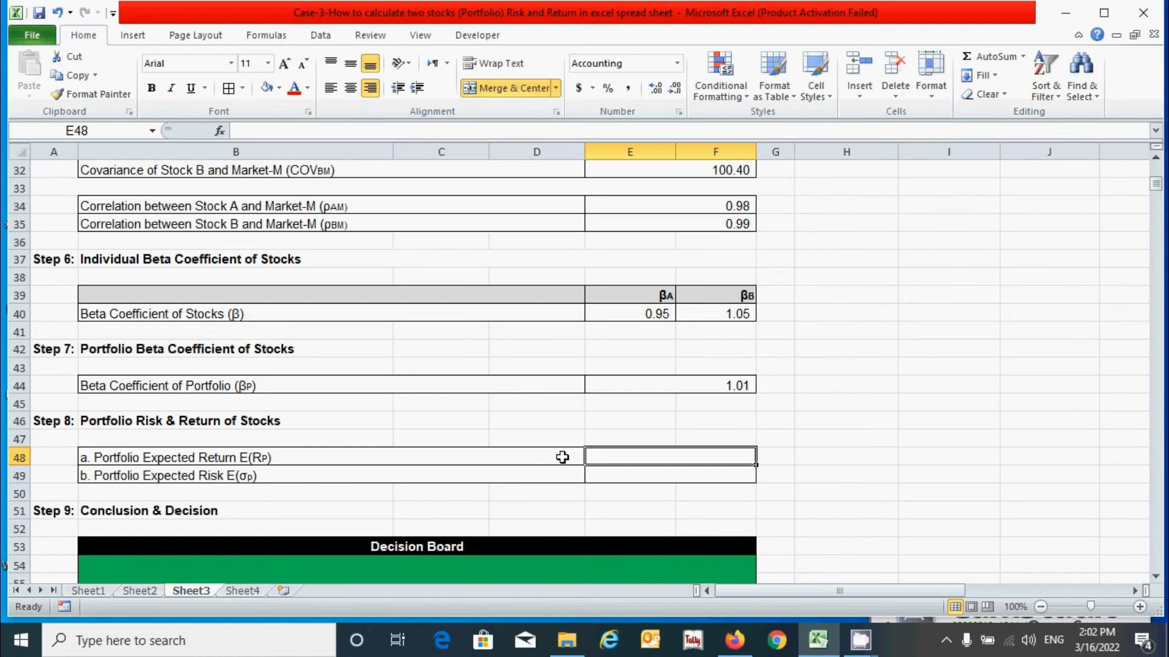
type("=")
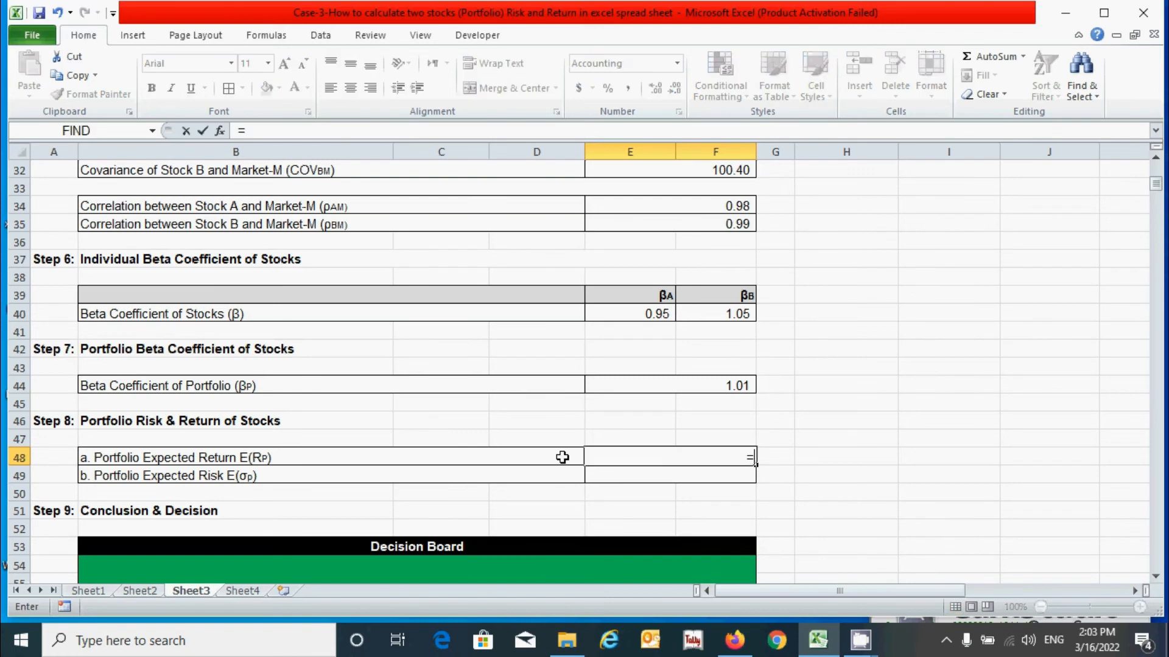
scroll(619, 443, "up", 6)
left_click(653, 333)
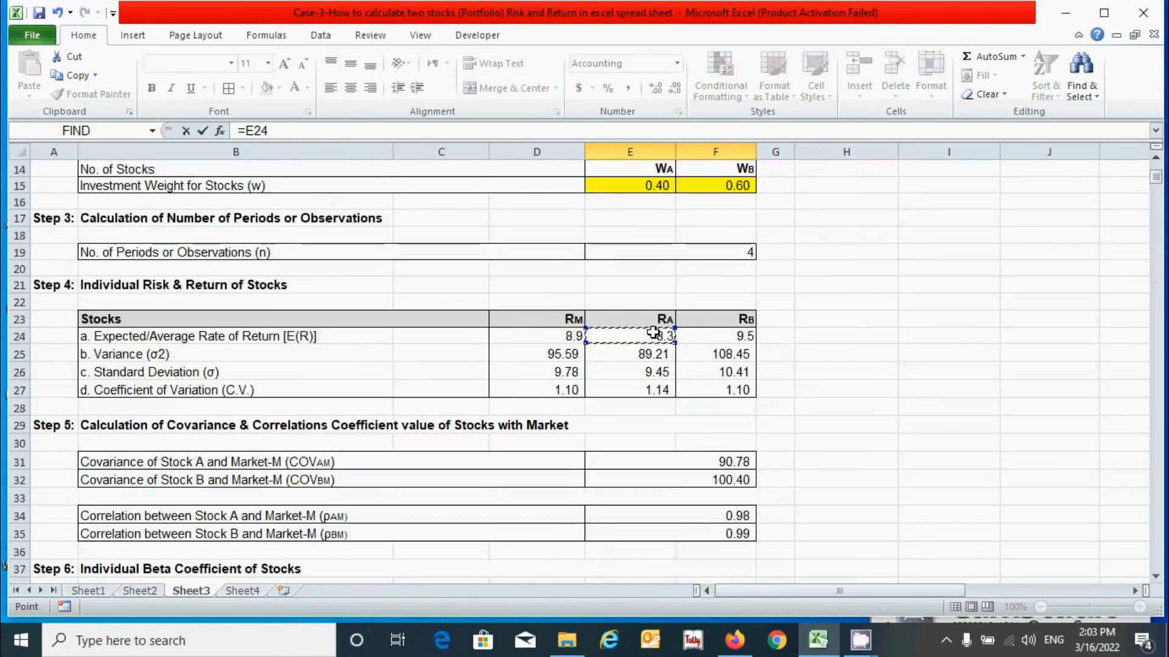
type("*")
left_click(650, 188)
type("+")
left_click(709, 340)
type("*")
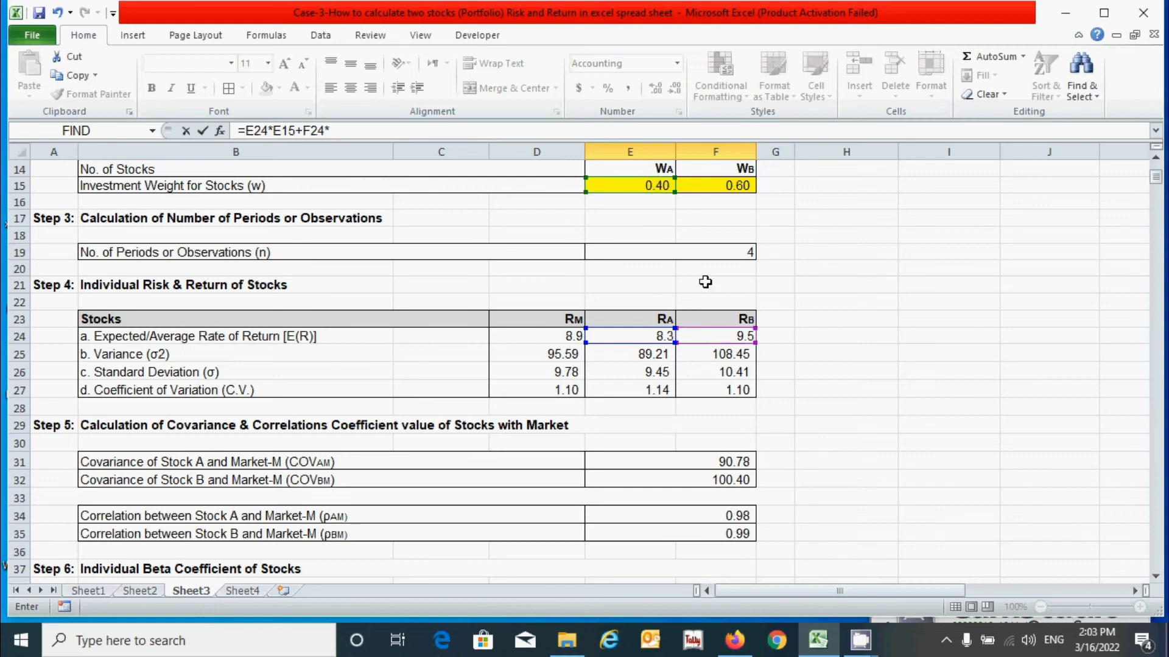
left_click(737, 187)
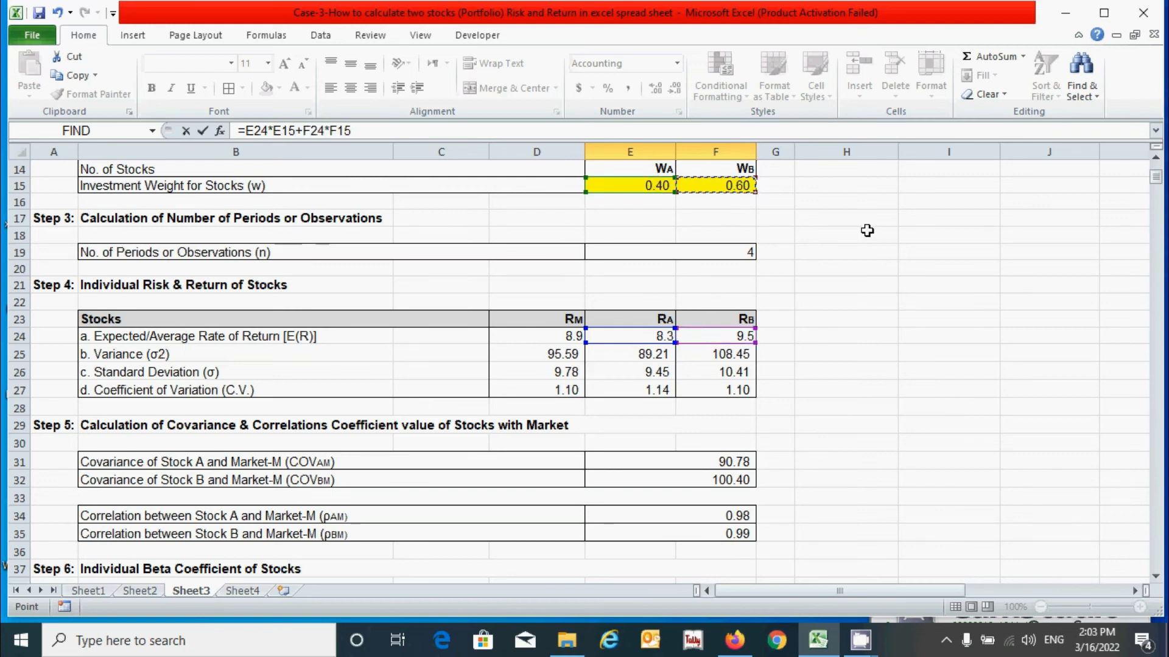
key("Return")
- Calculate the portfolio's expected risk in E49 as the square root of the squared portfolio beta (E44) times the market variance (D25)
scroll(757, 381, "down", 2)
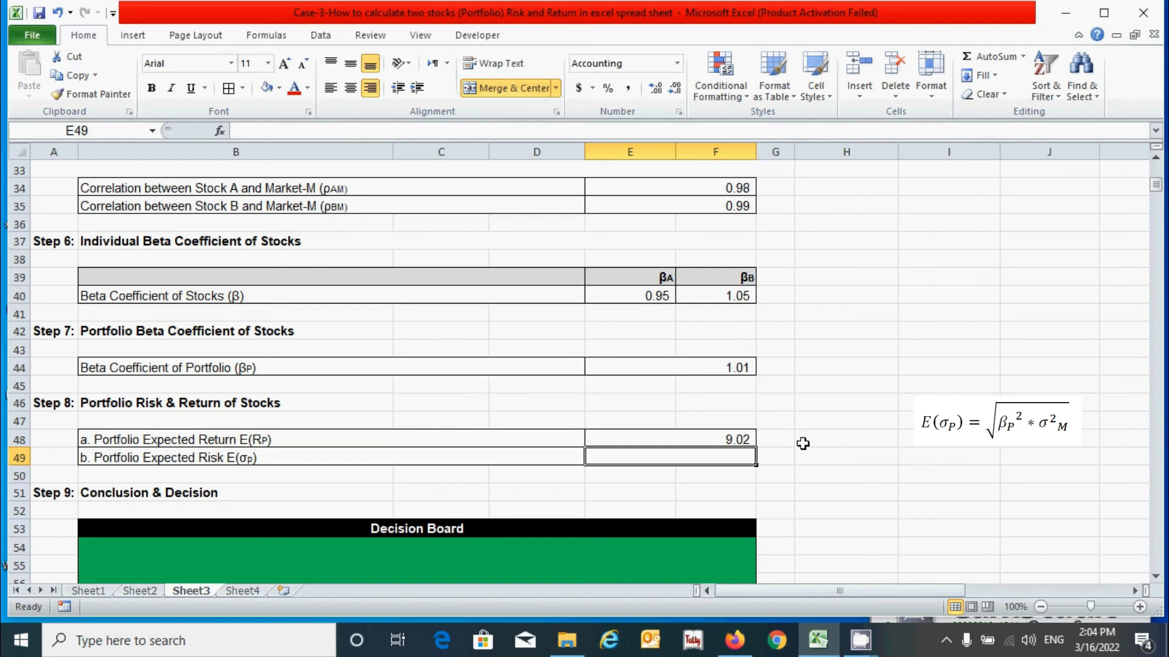
type("=")
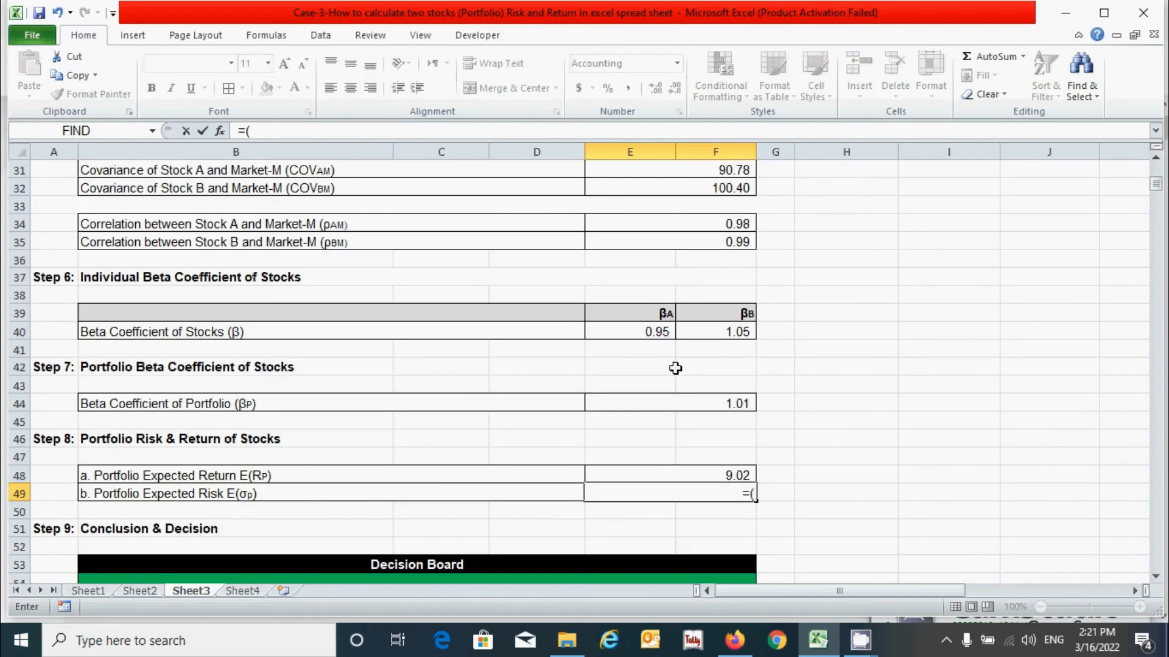
type("(")
left_click(709, 404)
type("^")
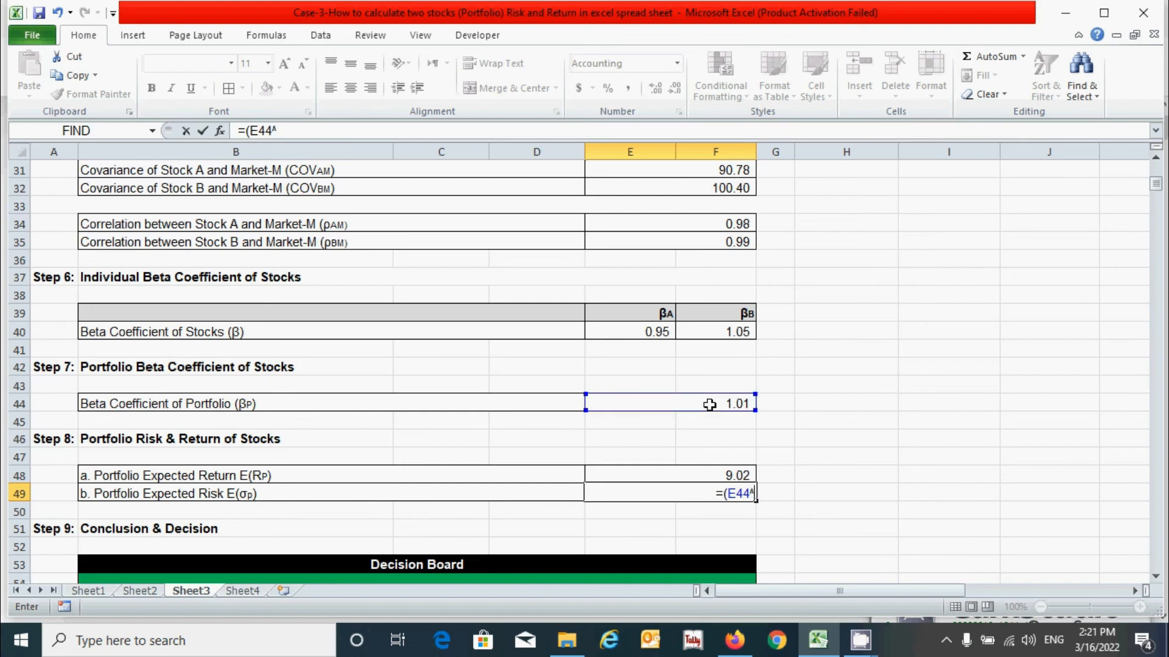
type("2)*")
scroll(710, 365, "up", 3)
left_click(536, 219)
key("F4")
scroll(707, 302, "down", 5)
left_click(244, 130)
type("sqrt")
key("Return")
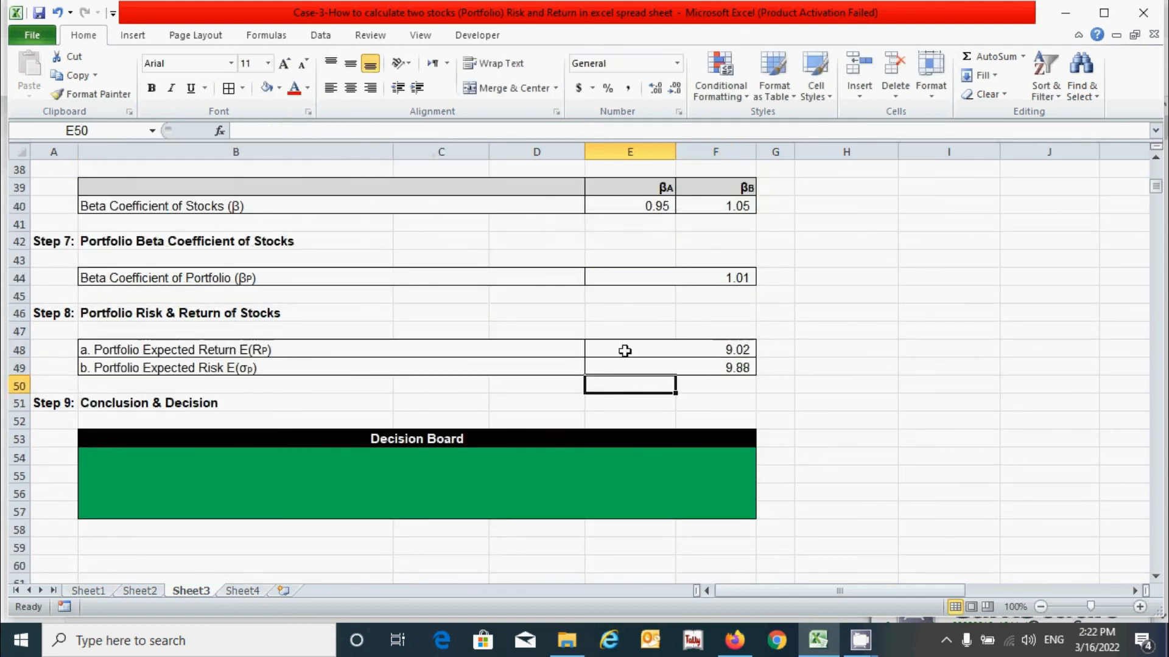
left_click(757, 388)
scroll(685, 399, "up", 1)
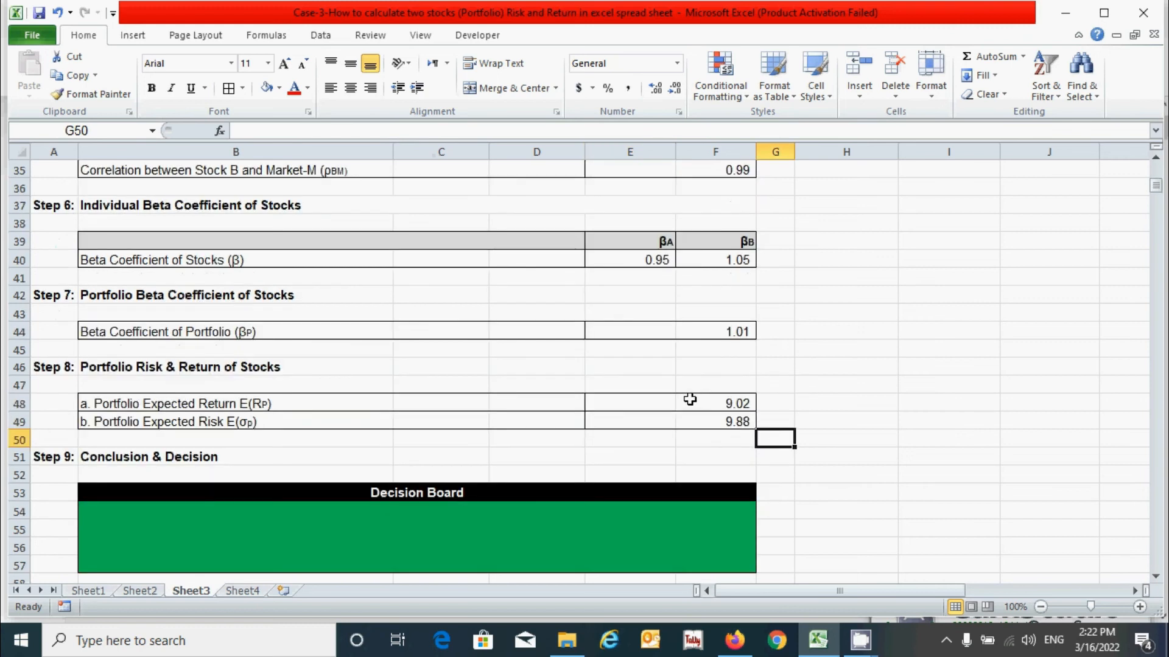
left_click(736, 423)
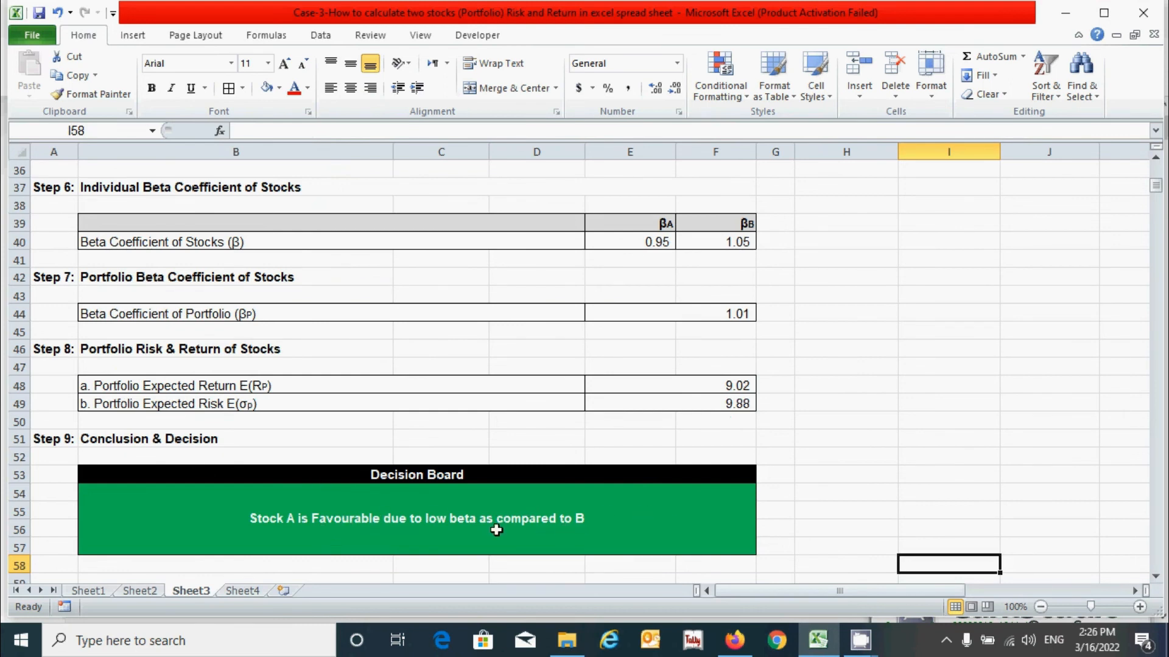
- Examine the Decision Board's IF formula in B54 and the two stock beta cells, E40 and F40, that it compares
left_click(579, 522)
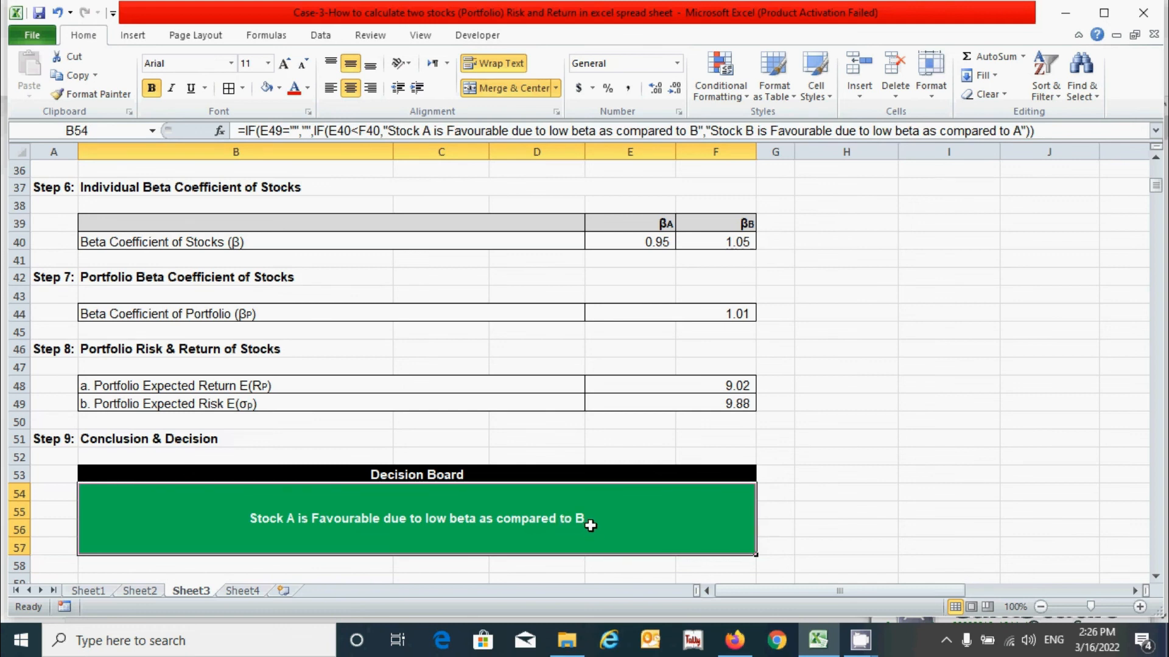
left_click(657, 242)
left_click(706, 243)
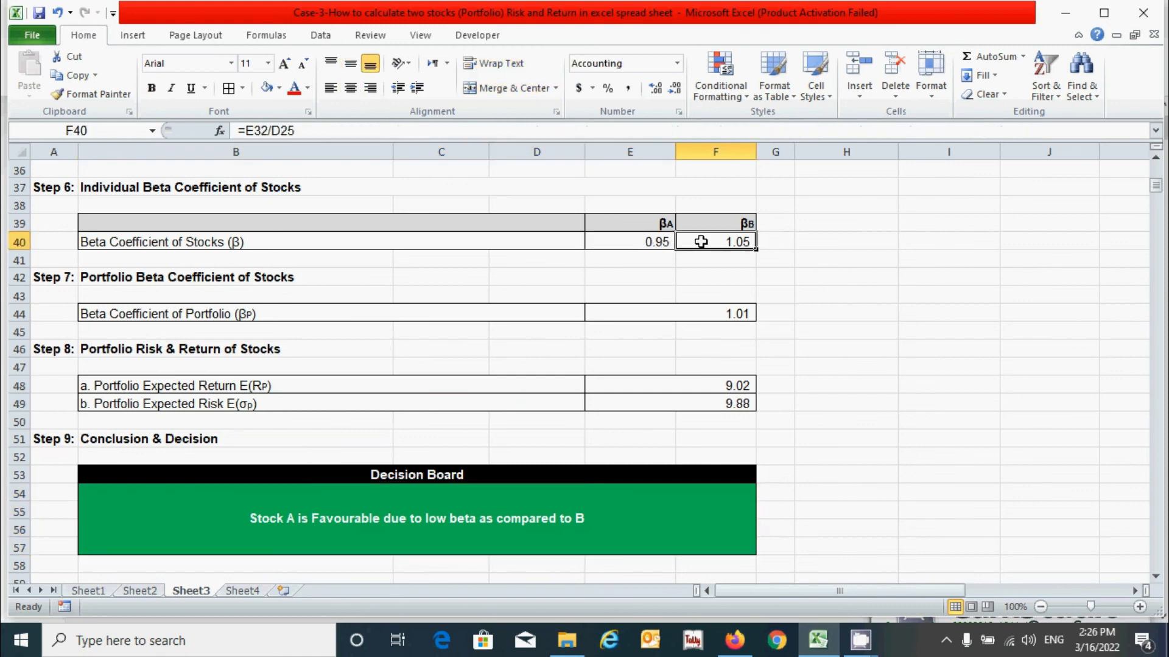
left_click(641, 242)
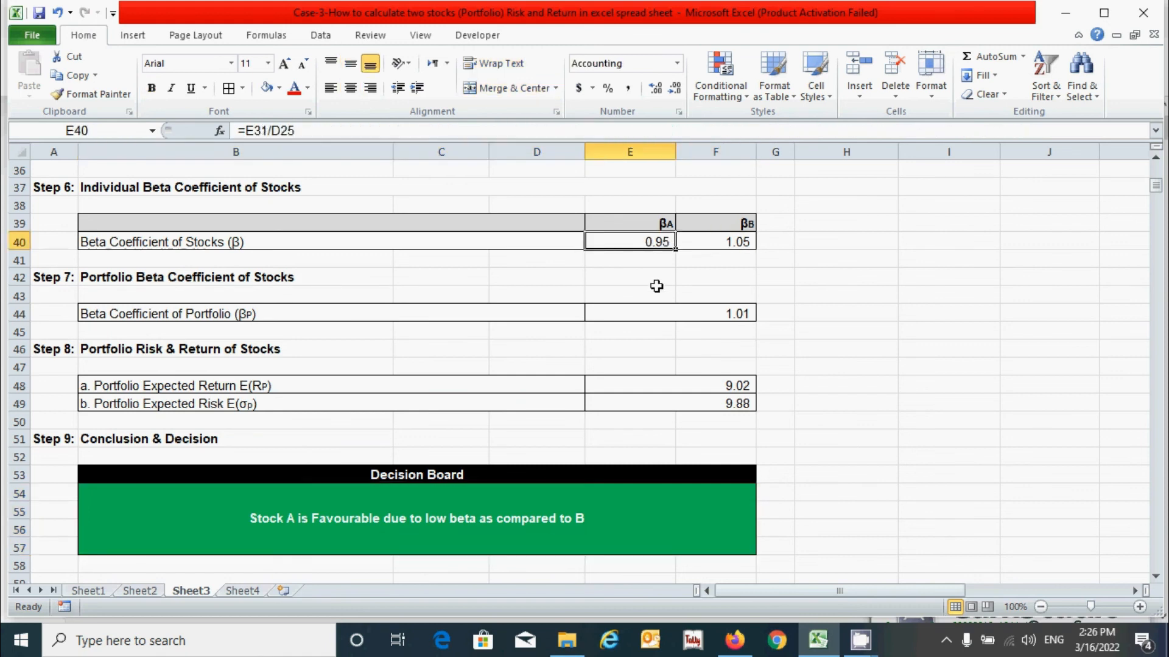
left_click(637, 513)
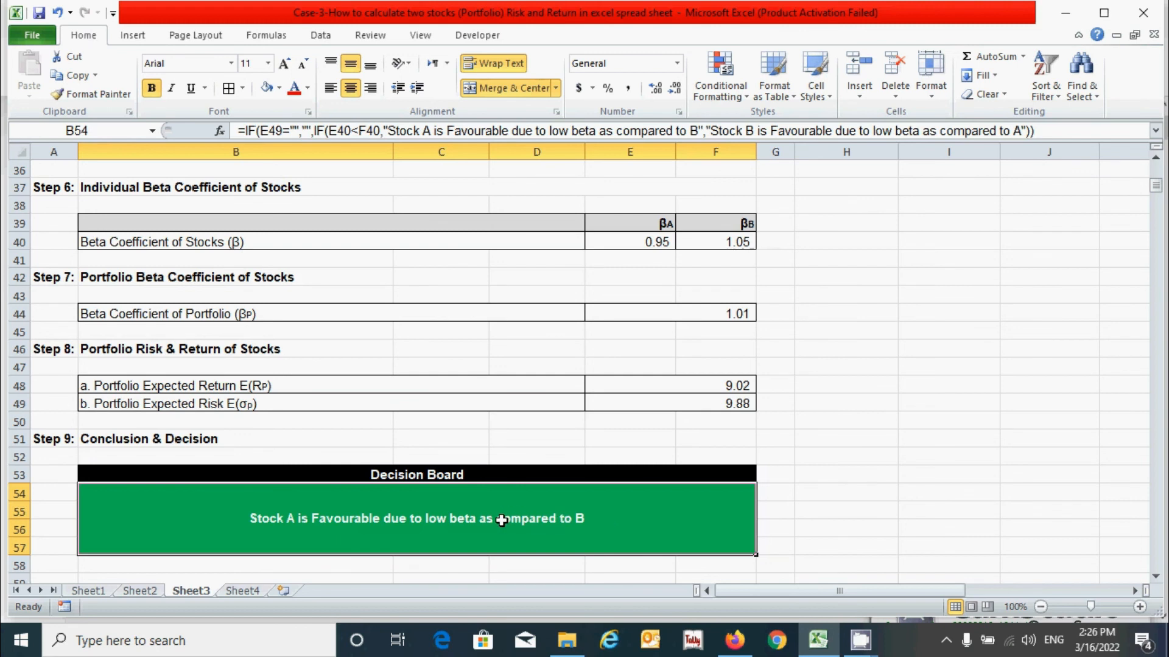
double_click(502, 521)
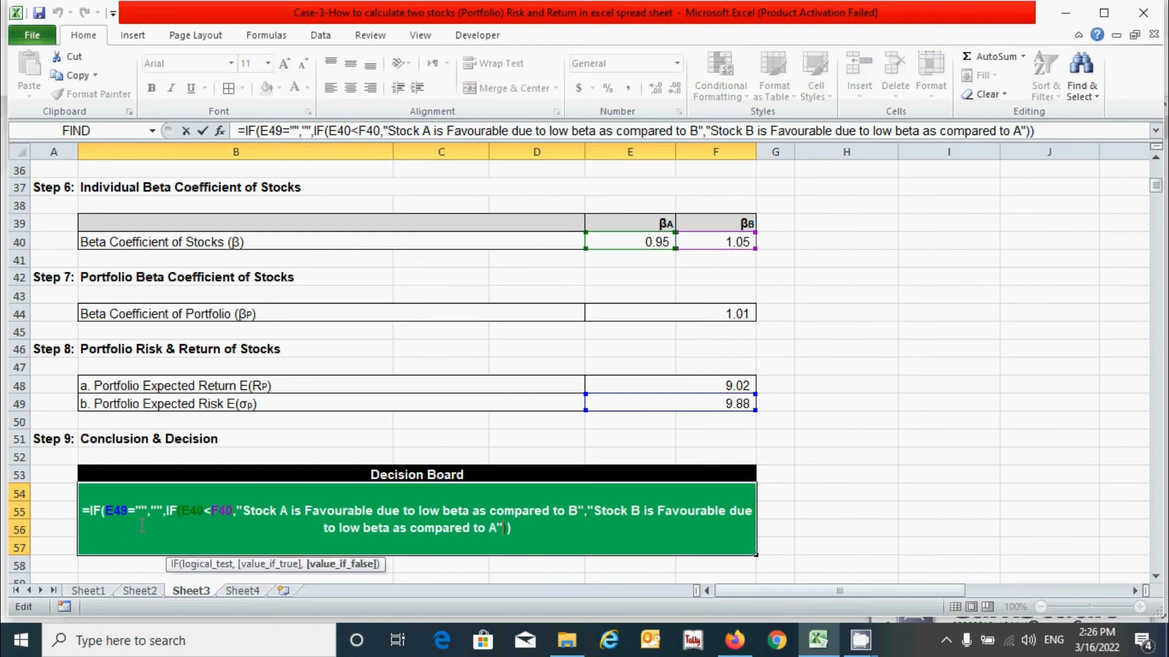
scroll(141, 526, "up", 2)
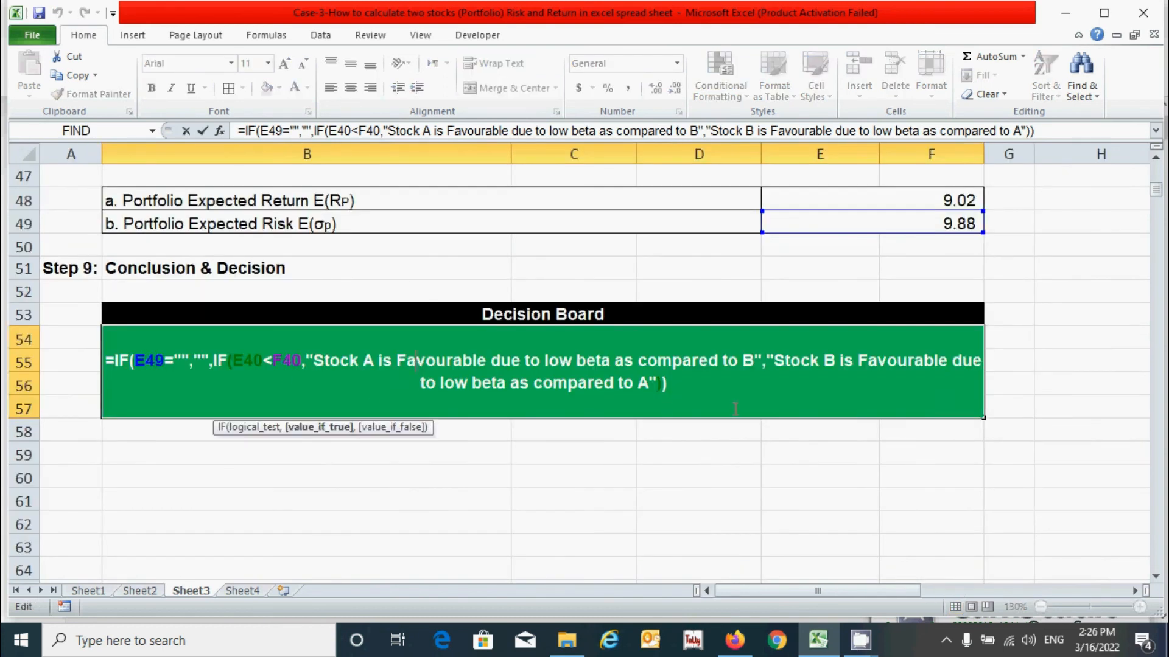
key("Return")
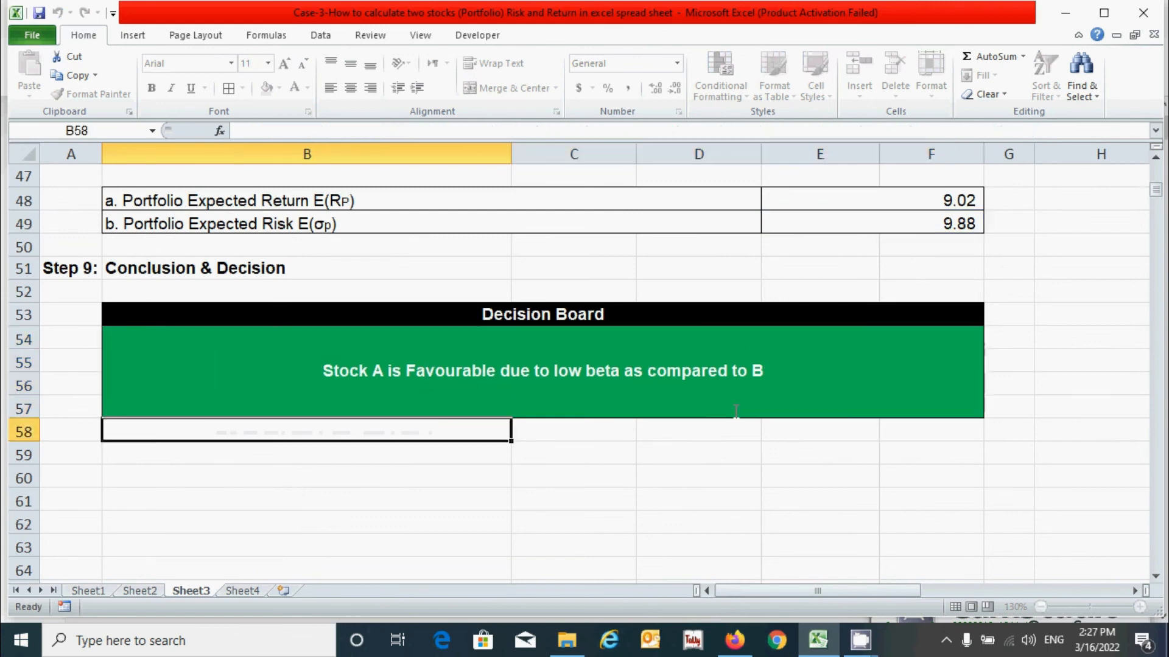
scroll(687, 413, "down", 3)
scroll(687, 413, "up", 10)
left_click(835, 407)
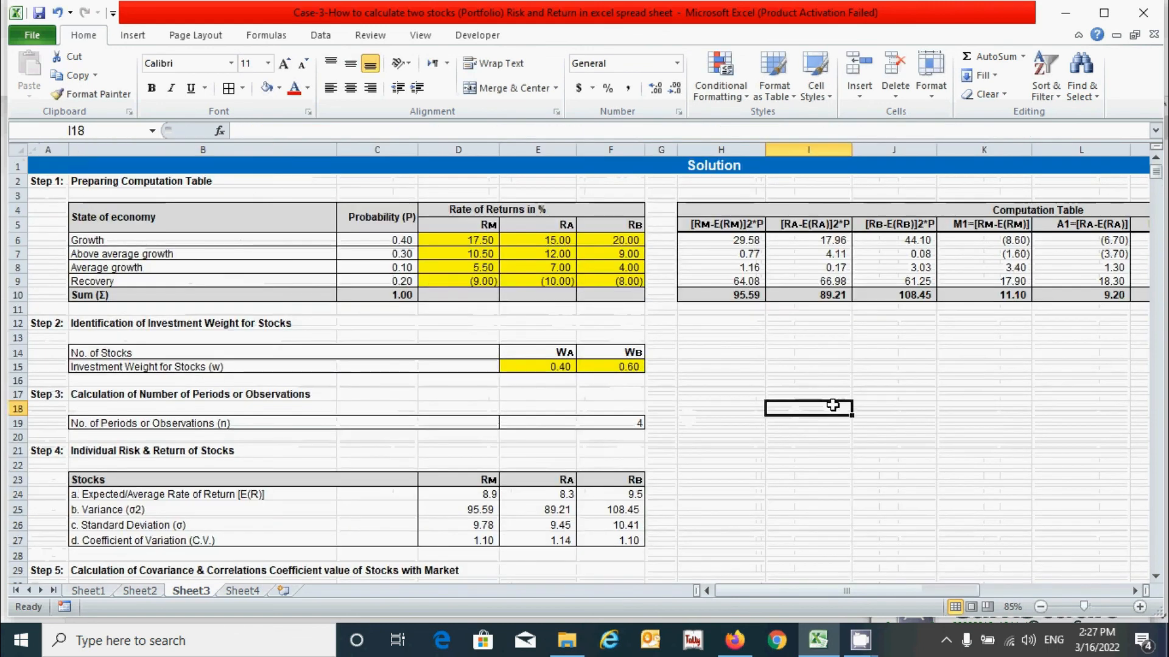
left_click(812, 354)
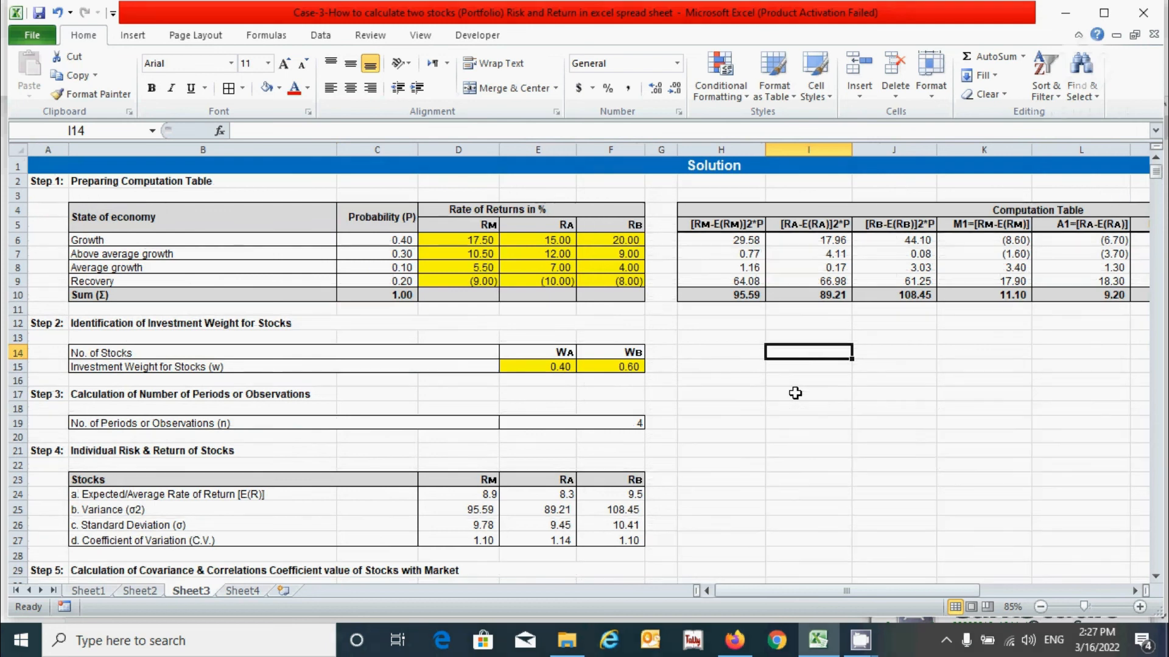